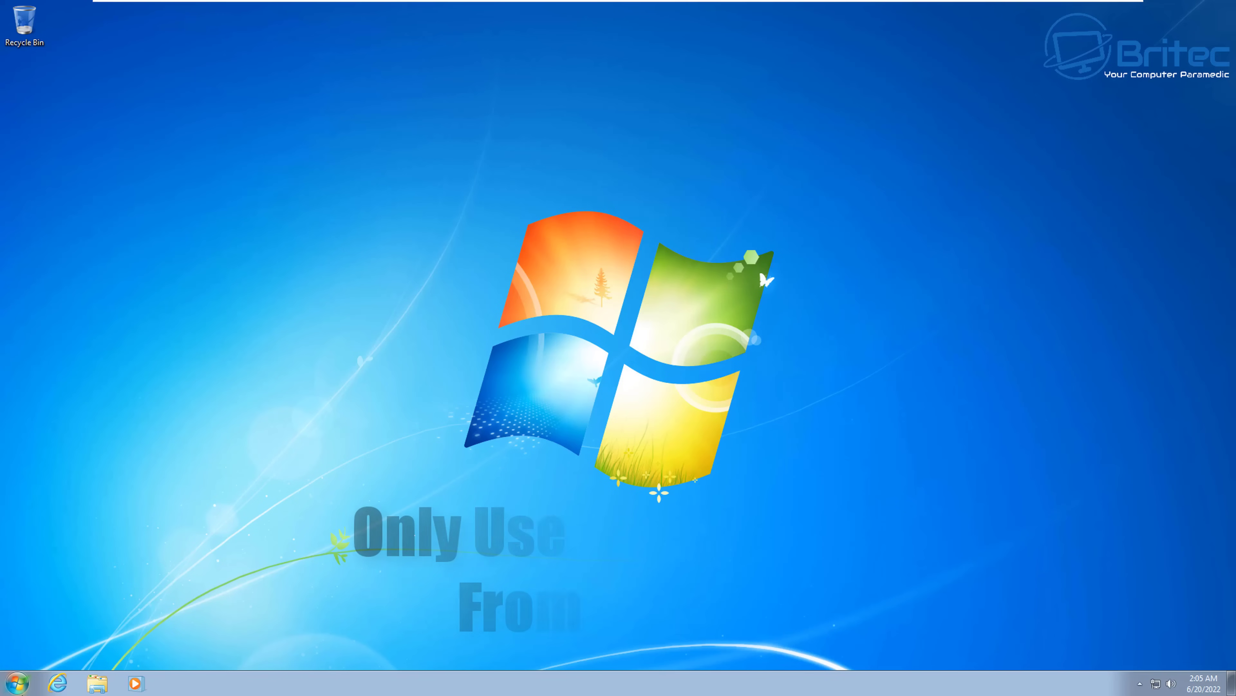
Step: Open Control Panel, switch to Large icons view, and go to Windows Update
key("super")
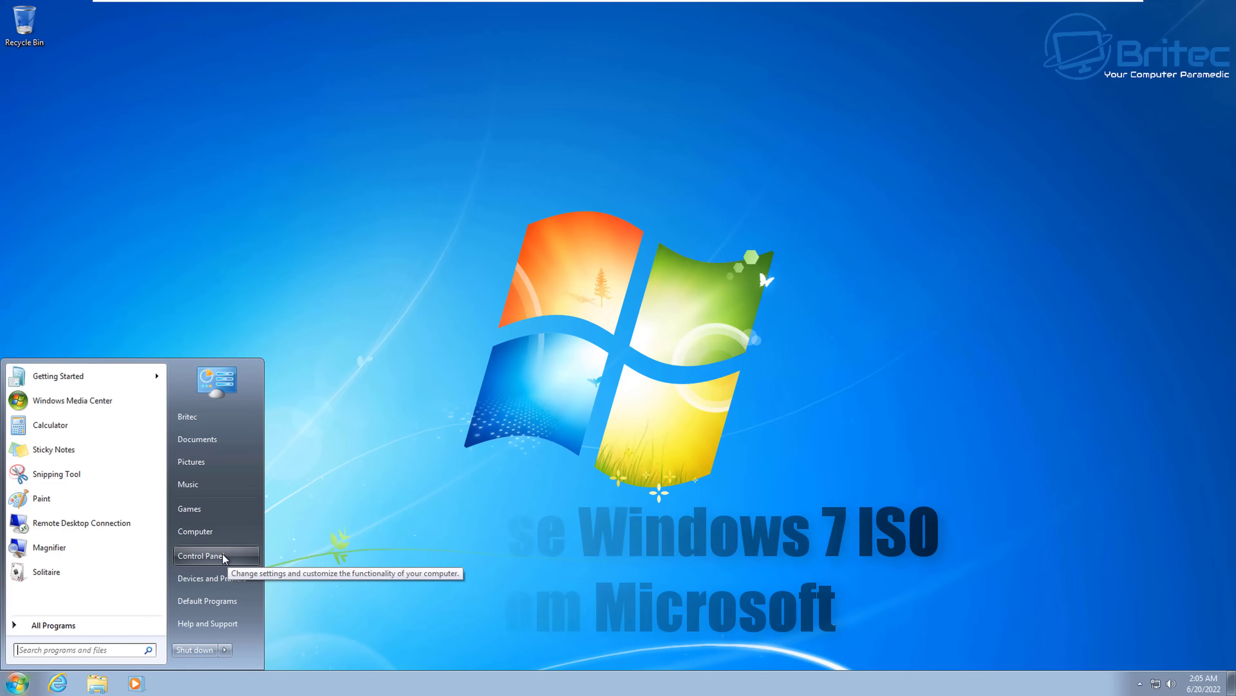
left_click(223, 556)
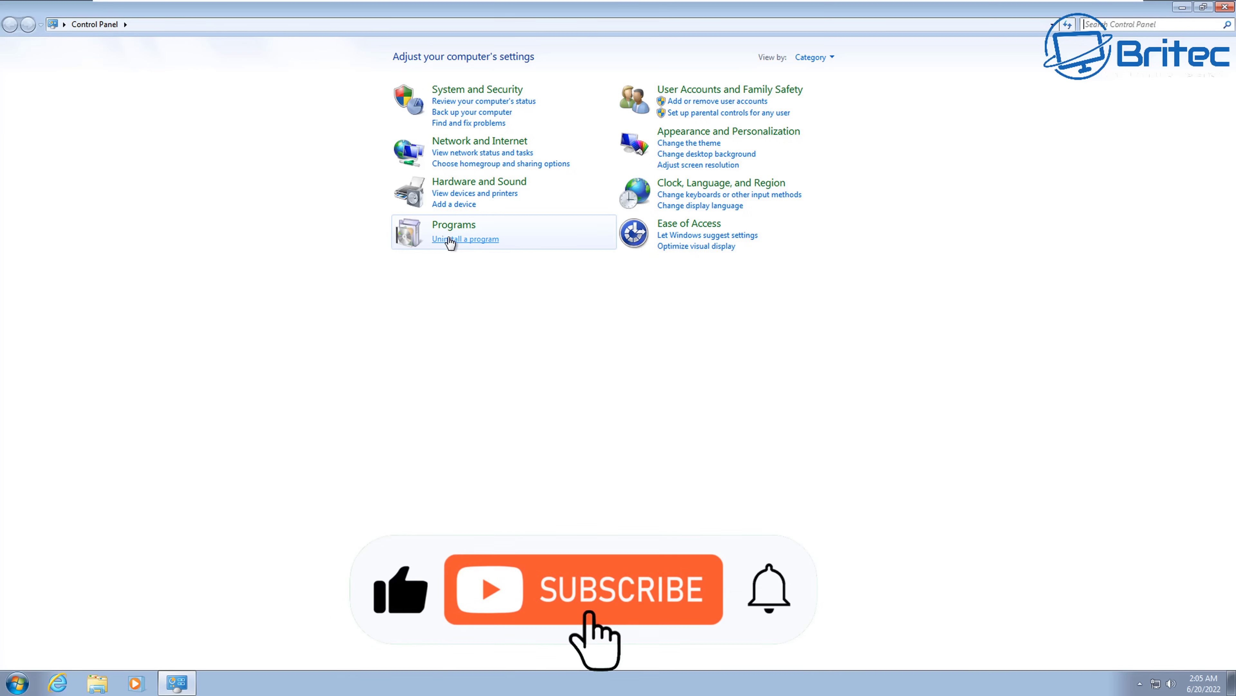
left_click(826, 57)
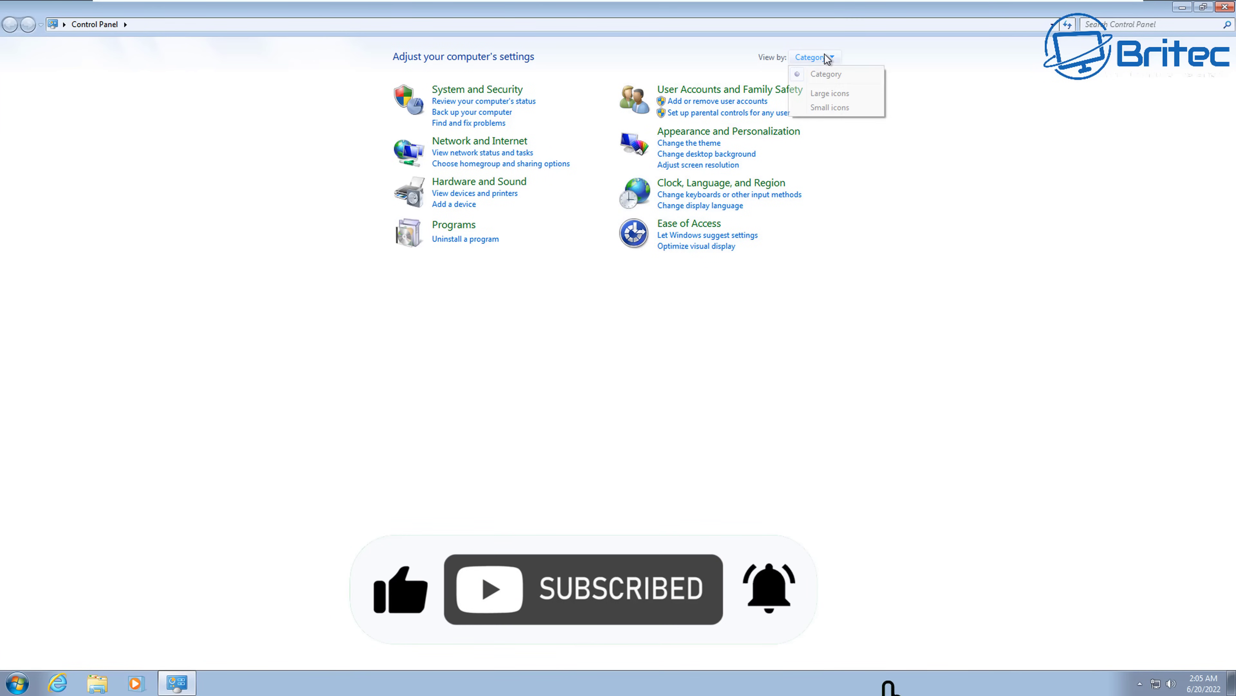
left_click(831, 95)
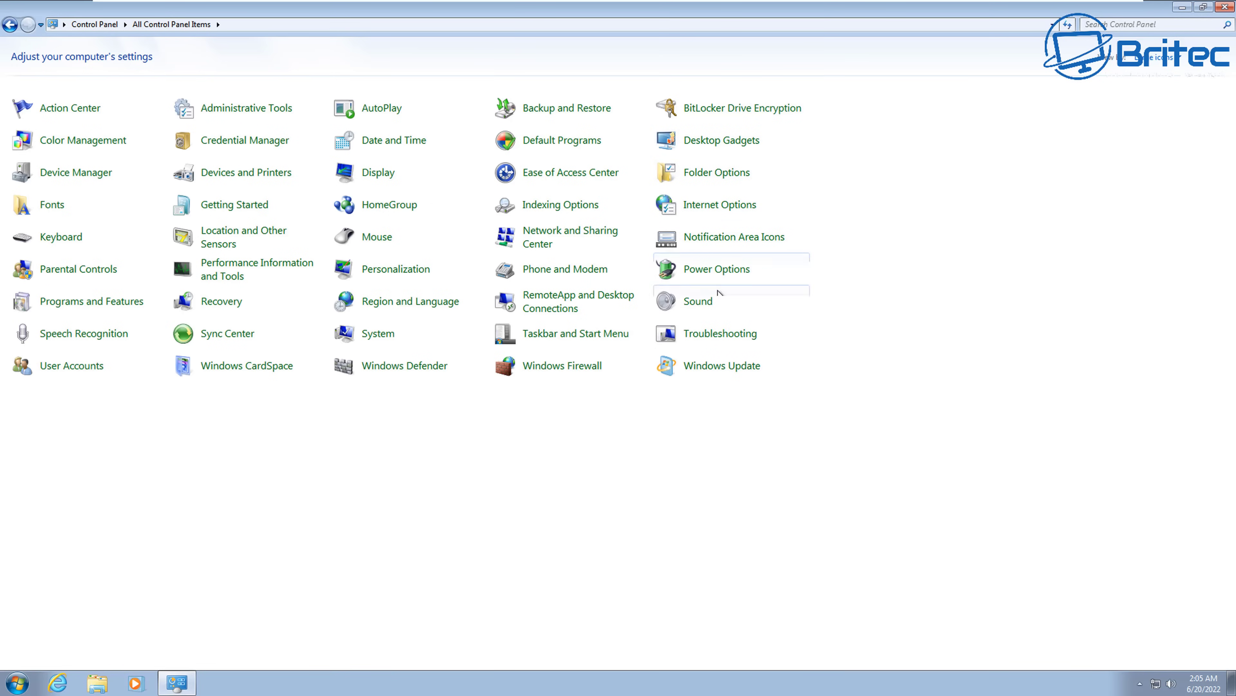
left_click(701, 373)
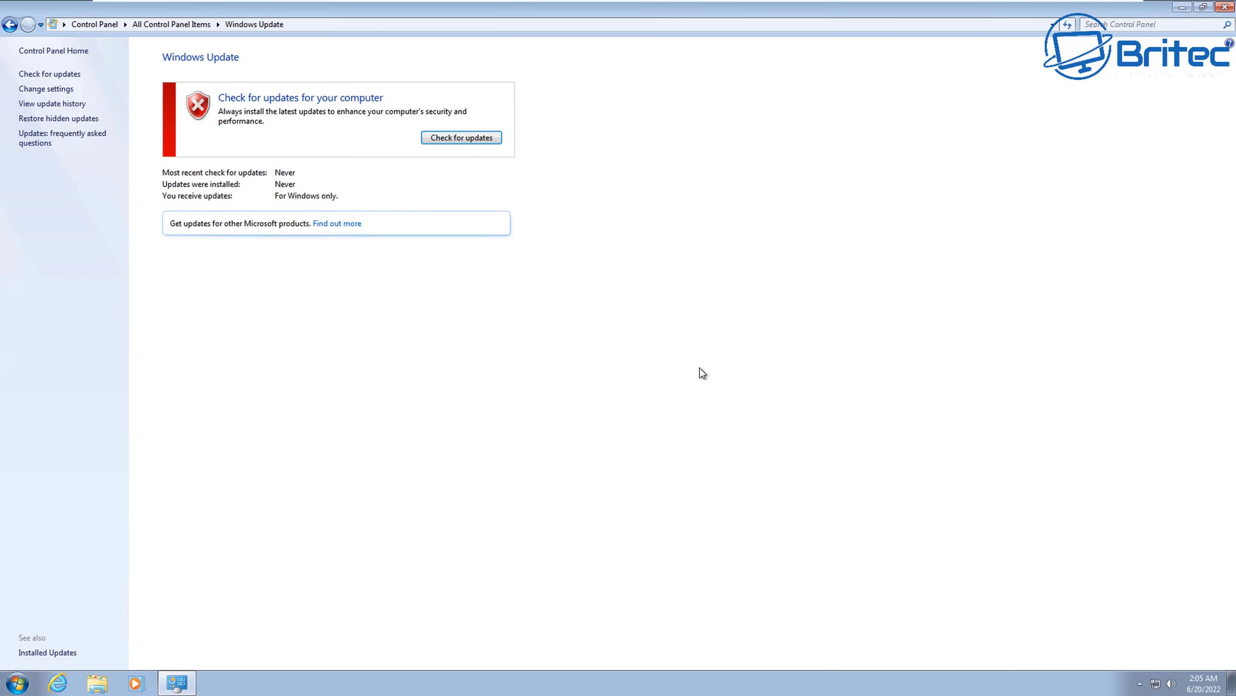
Step: Start a check for available Windows updates
left_click(462, 138)
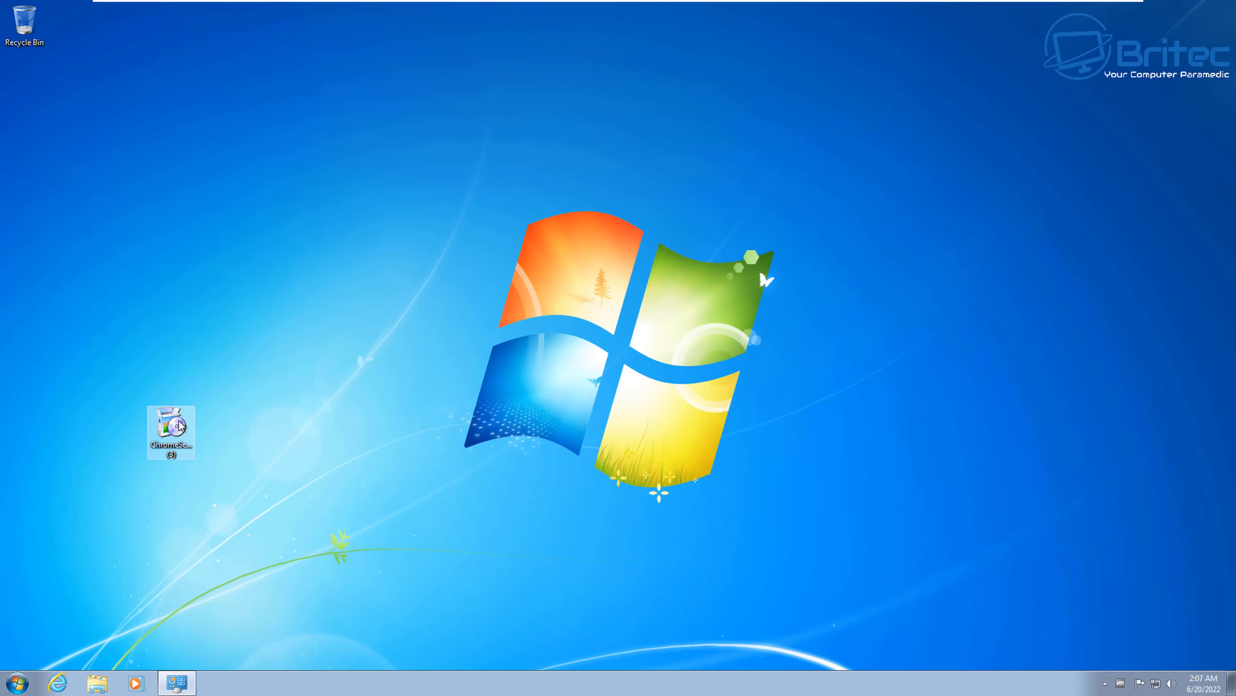
Step: Run the ChromeSetup file and approve the UAC prompt to install Google Chrome
double_click(179, 424)
left_click(713, 370)
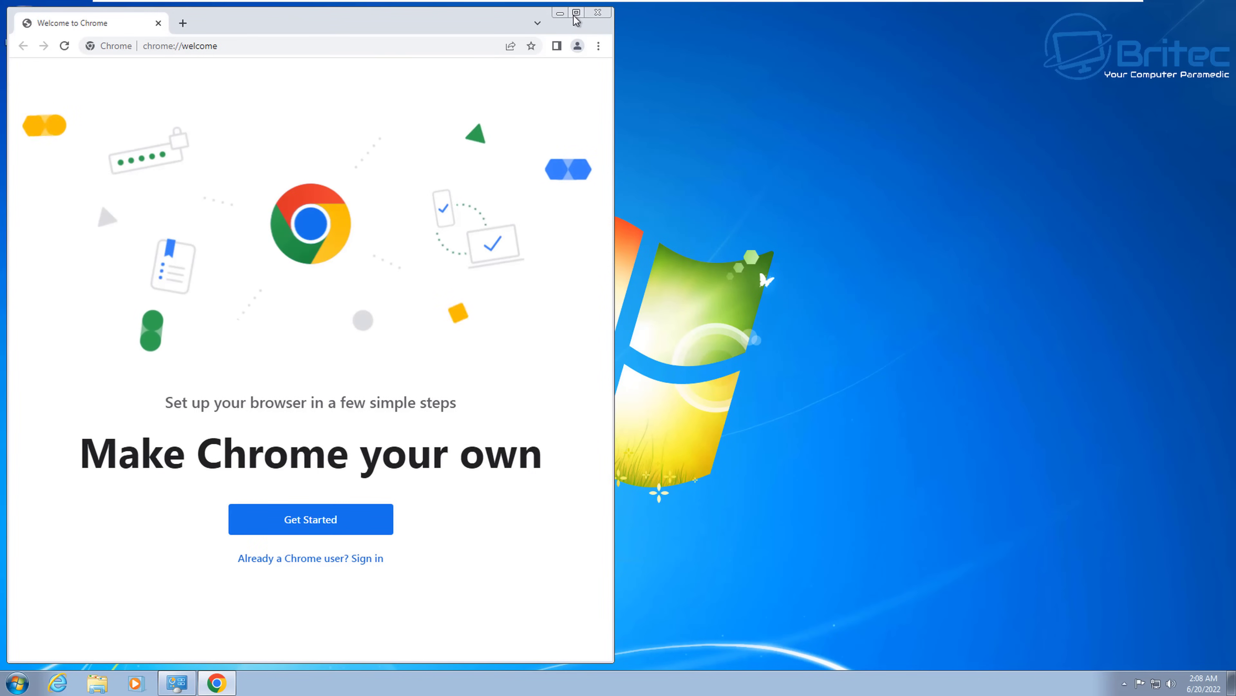
Step: Maximize Chrome, keep the Default background, and skip bookmarks, default-browser and sync setup
left_click(576, 13)
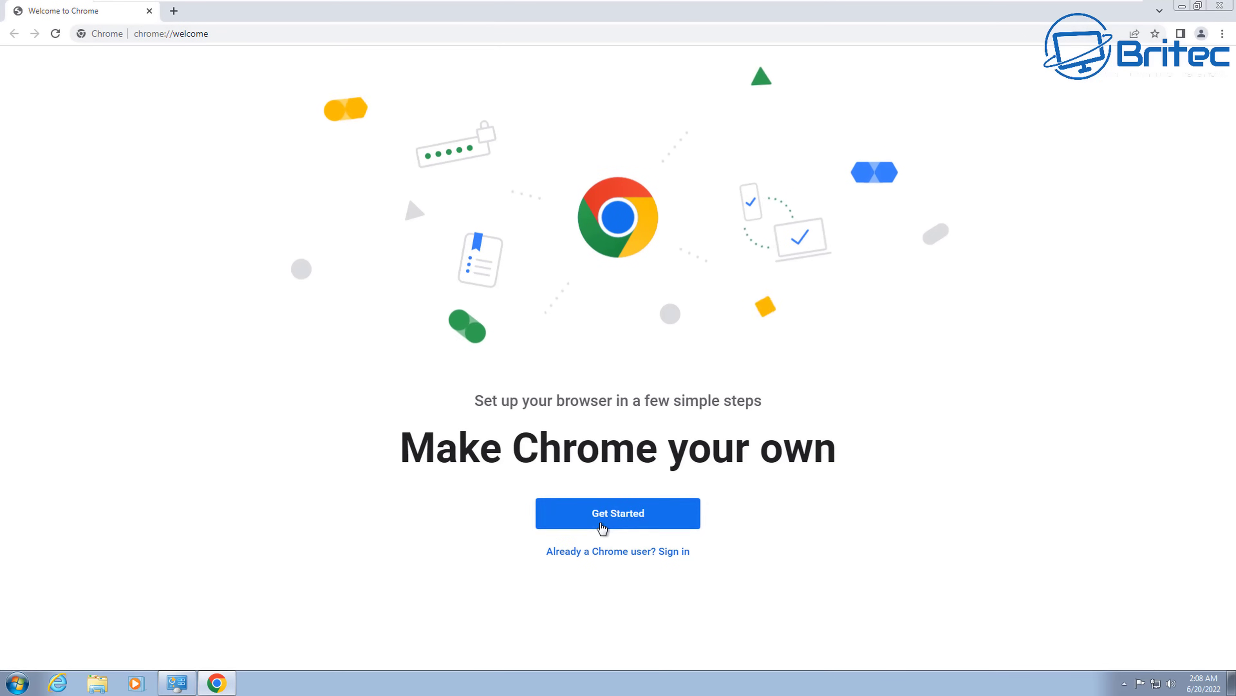
left_click(591, 519)
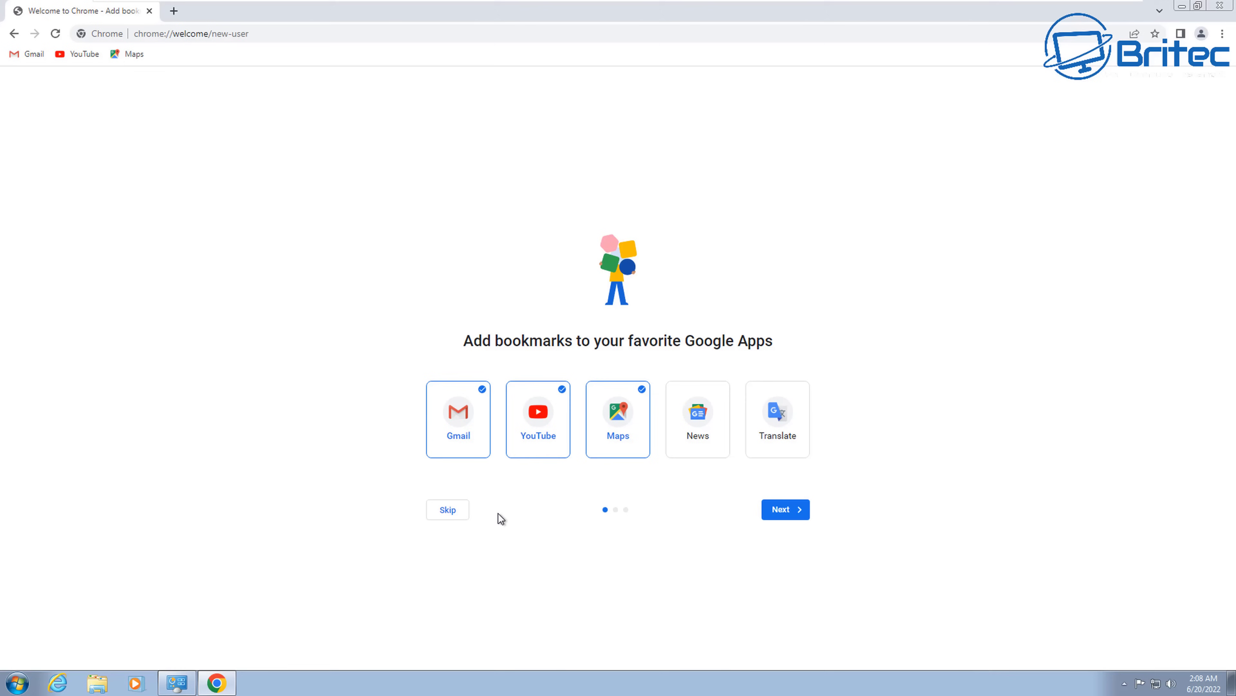
left_click(460, 510)
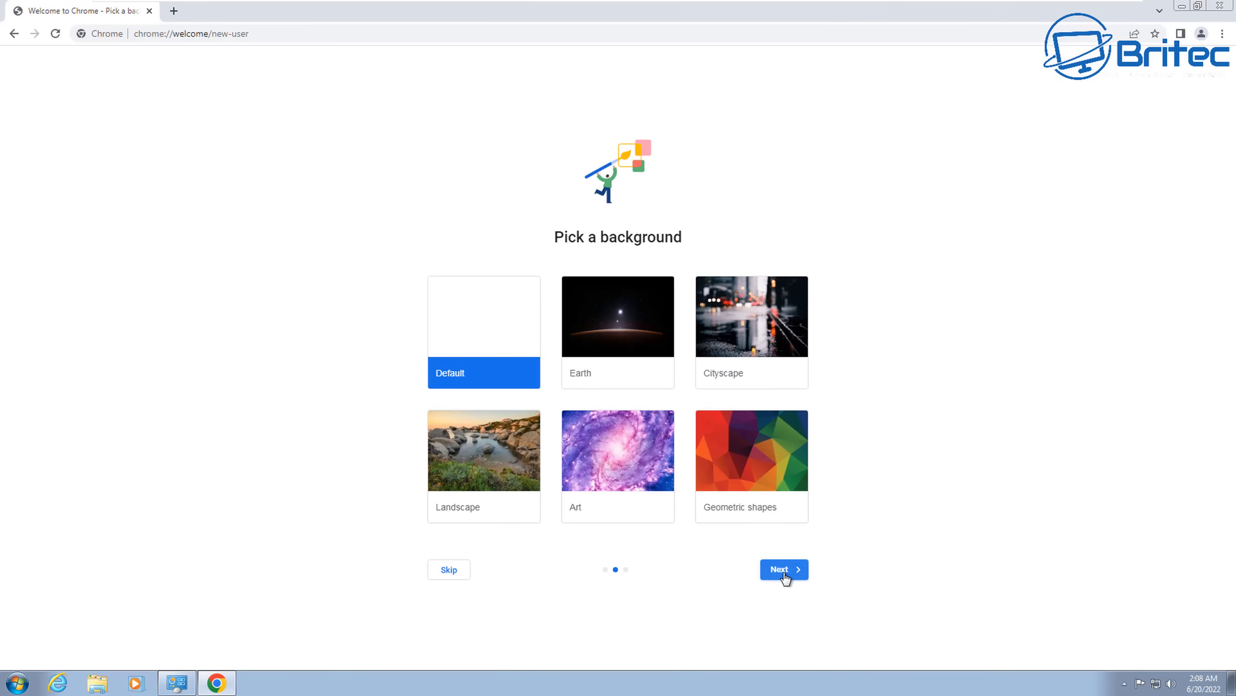
left_click(783, 574)
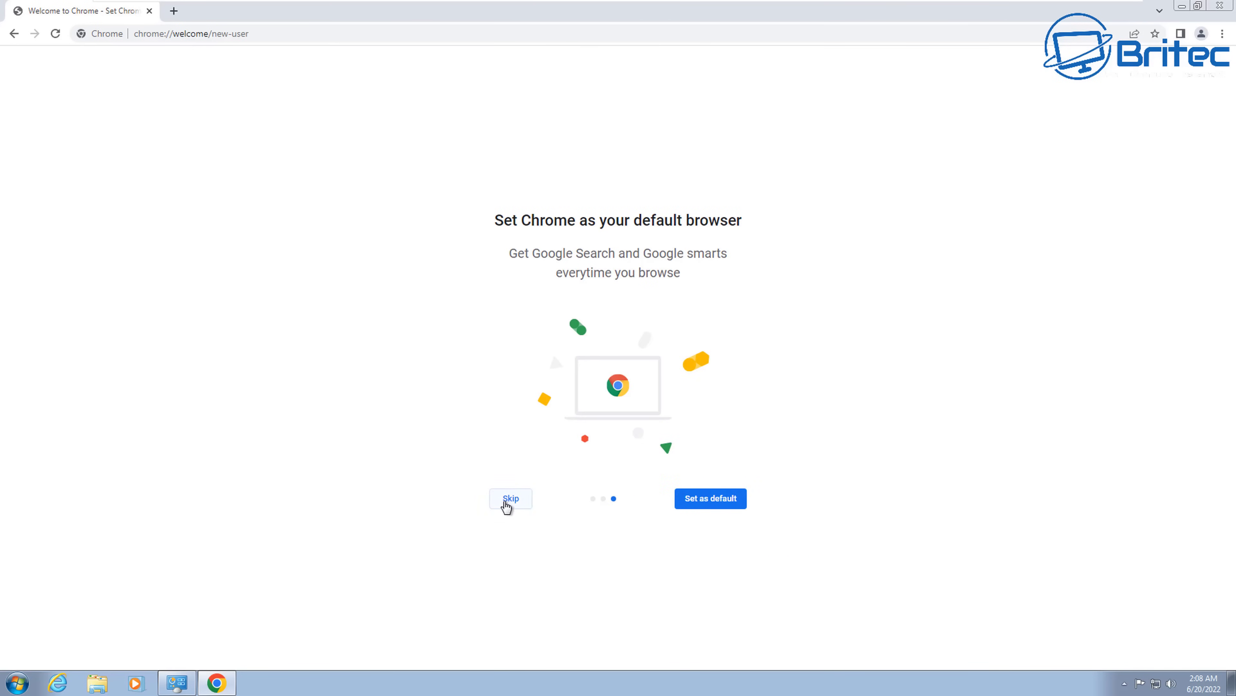
left_click(506, 501)
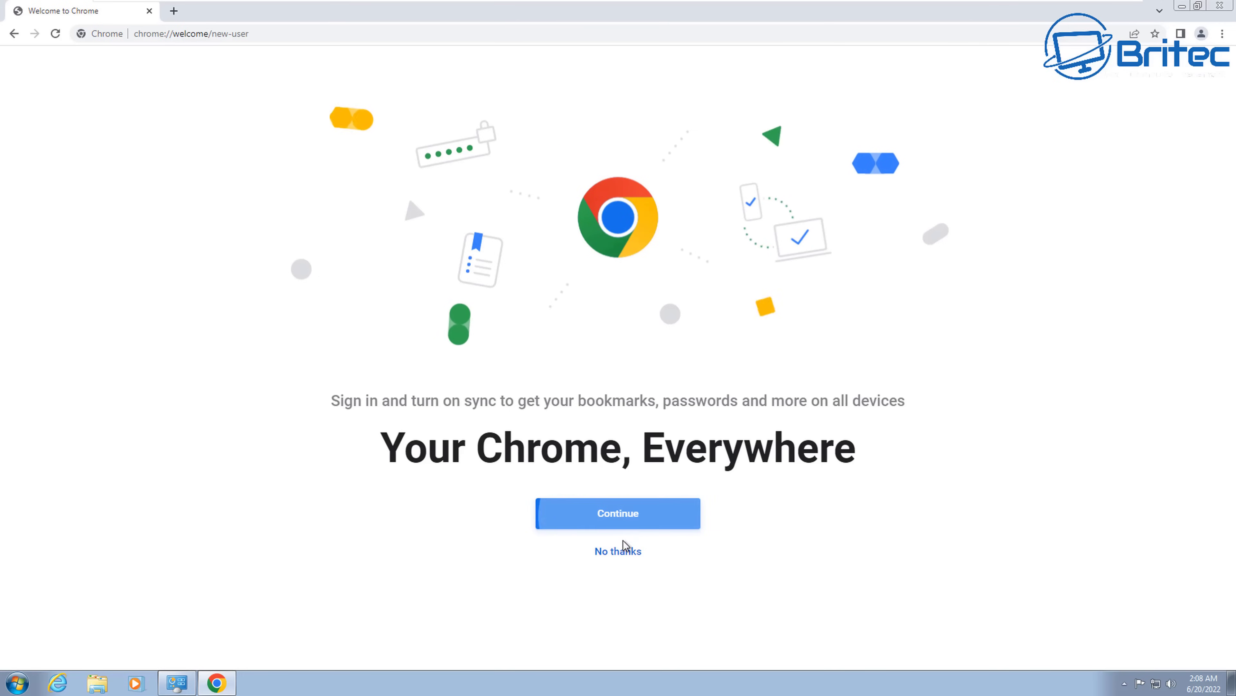
left_click(620, 556)
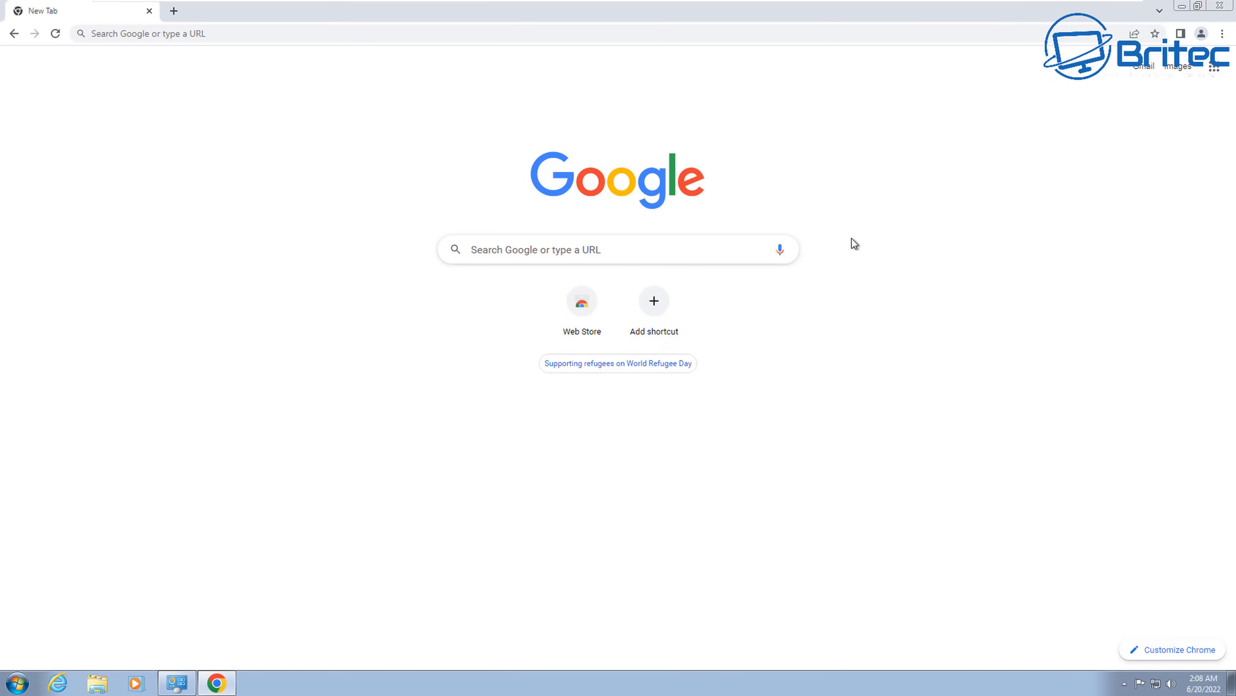
Step: Search Google for 'avast' and accept Google's cookie terms
left_click(161, 33)
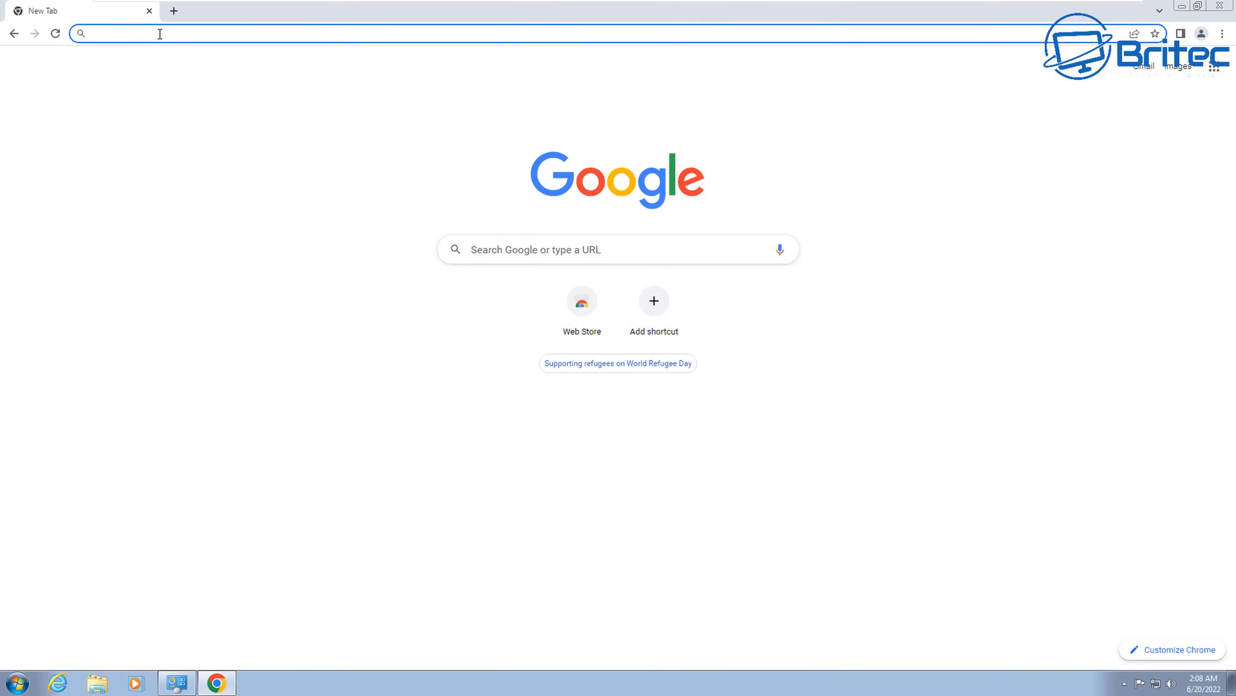
type("avast")
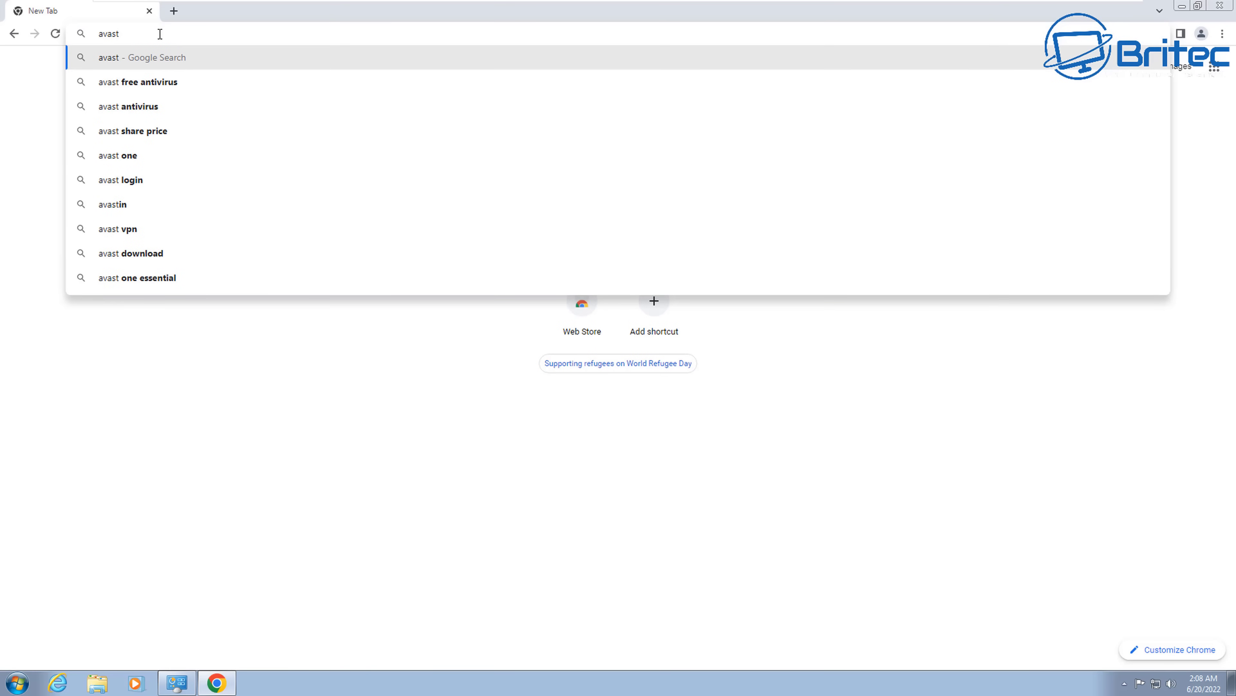
key("Return")
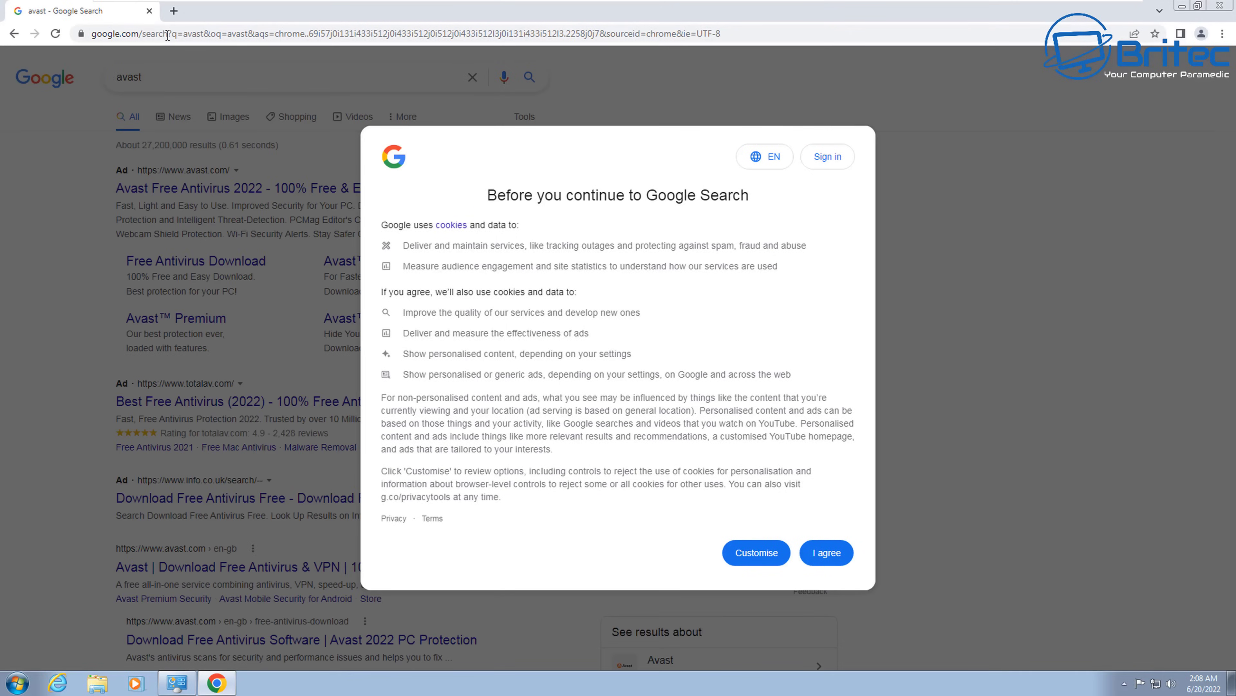
left_click(827, 552)
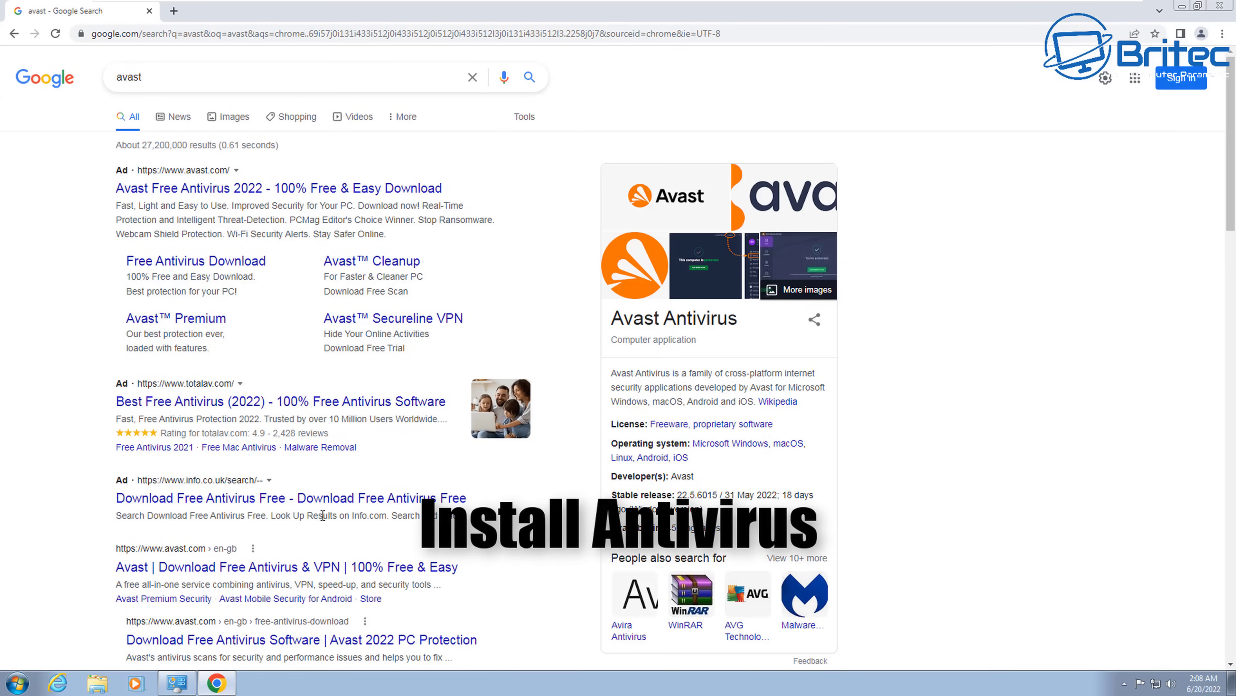
Step: Open avast.com, accept its cookie notice, and download the free Avast One installer
left_click(279, 568)
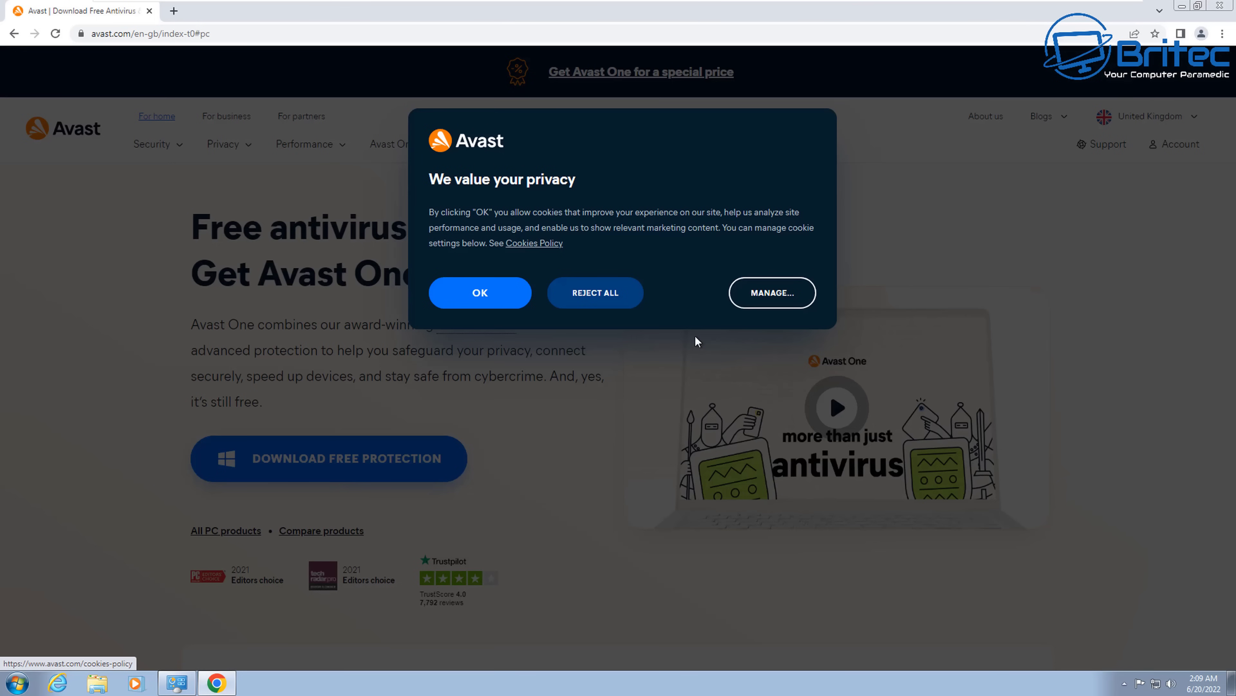
left_click(472, 295)
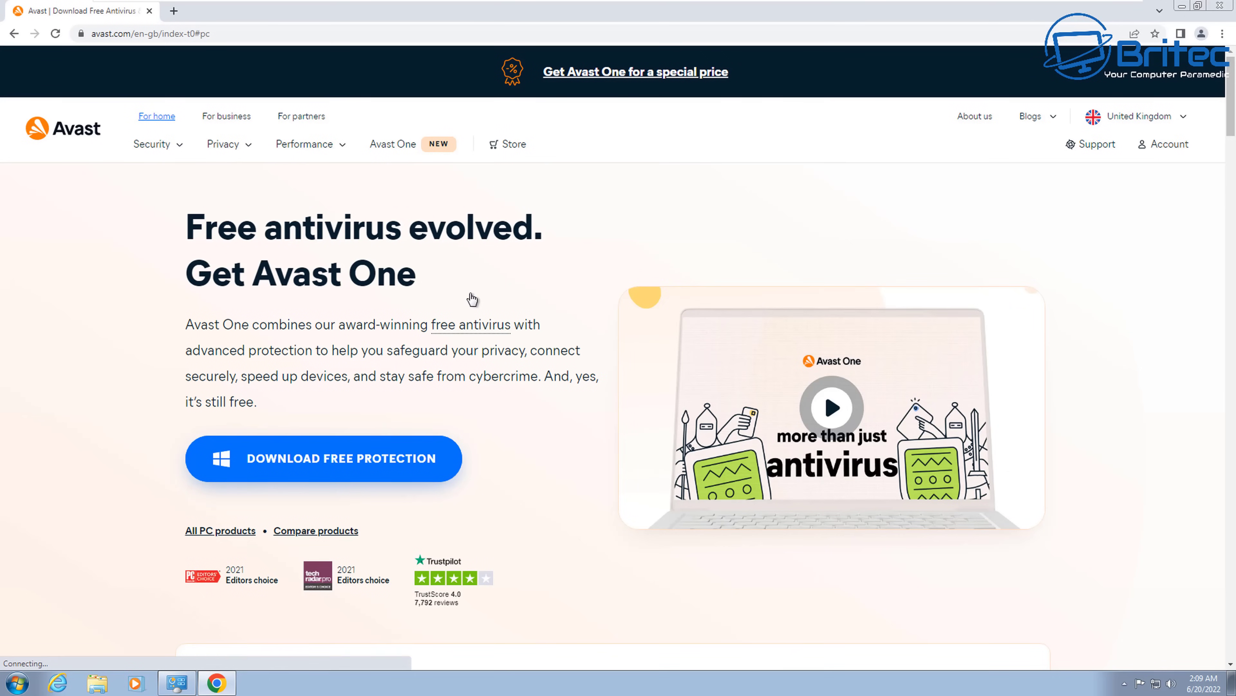
left_click(327, 475)
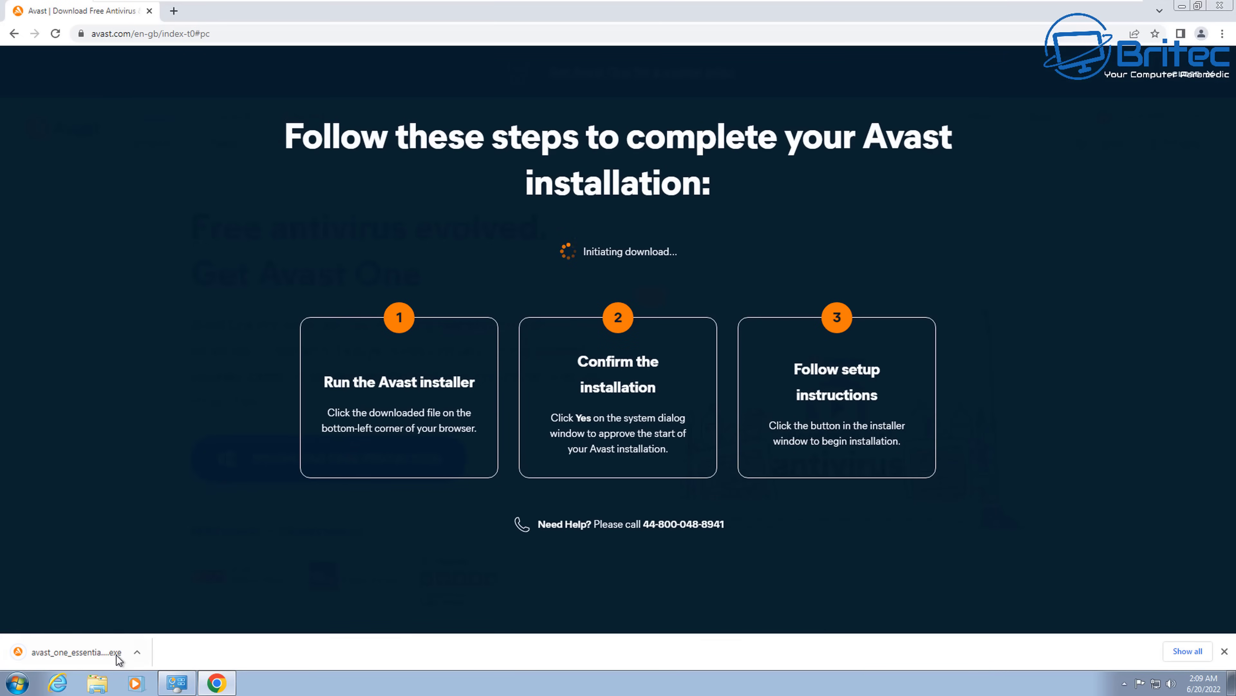
Step: Launch the downloaded Avast installer with UAC approval and close Chrome
left_click(73, 652)
left_click(674, 355)
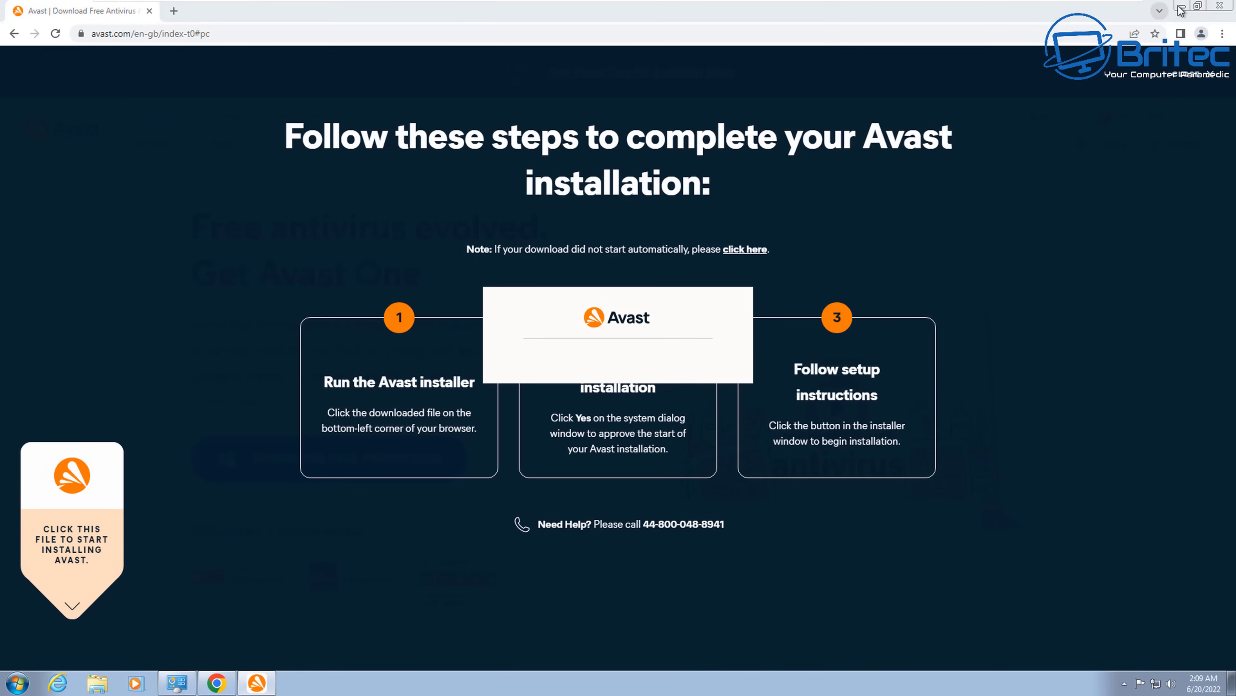
left_click(1220, 6)
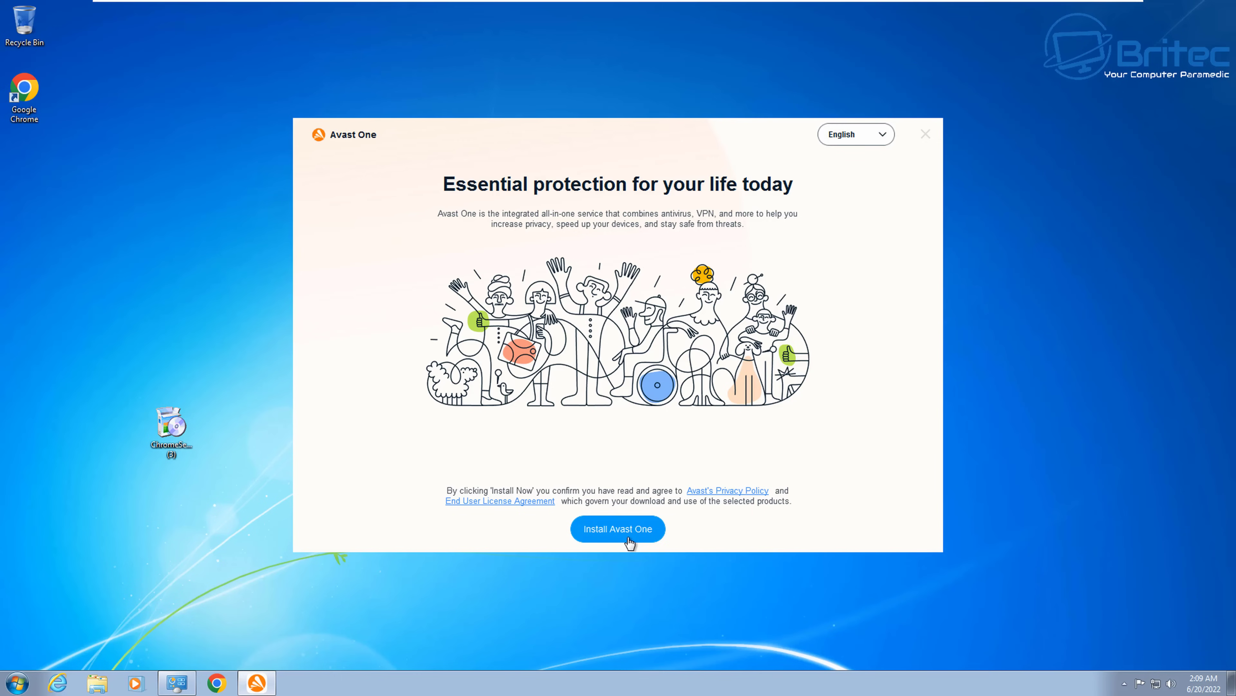
Step: Install Avast One with the bundled secure browser and delete ChromeSetup to the Recycle Bin
left_click(629, 537)
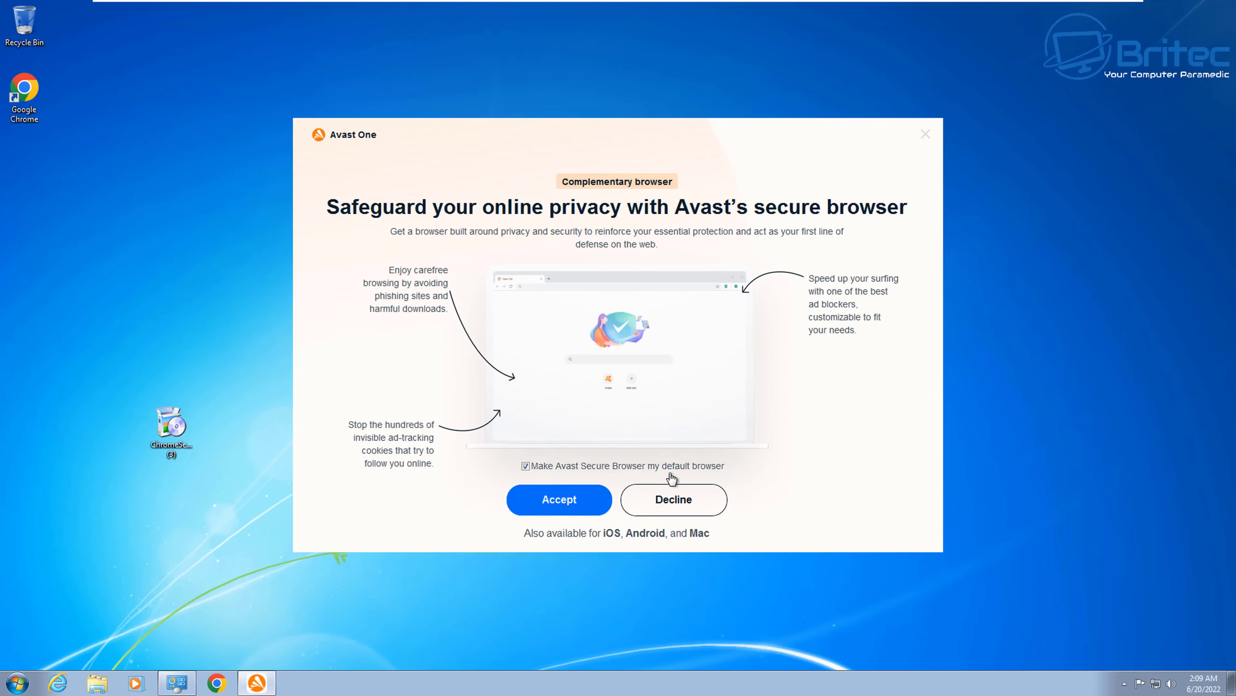
left_click(563, 507)
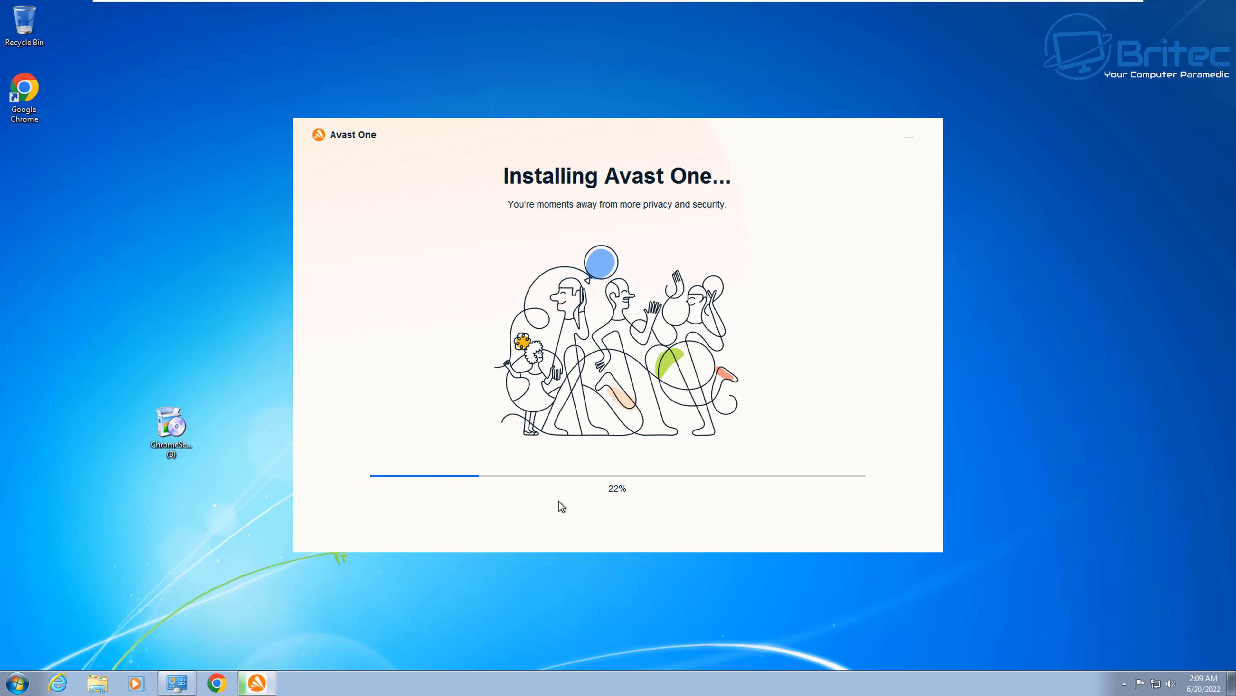
left_click(181, 436)
right_click(179, 432)
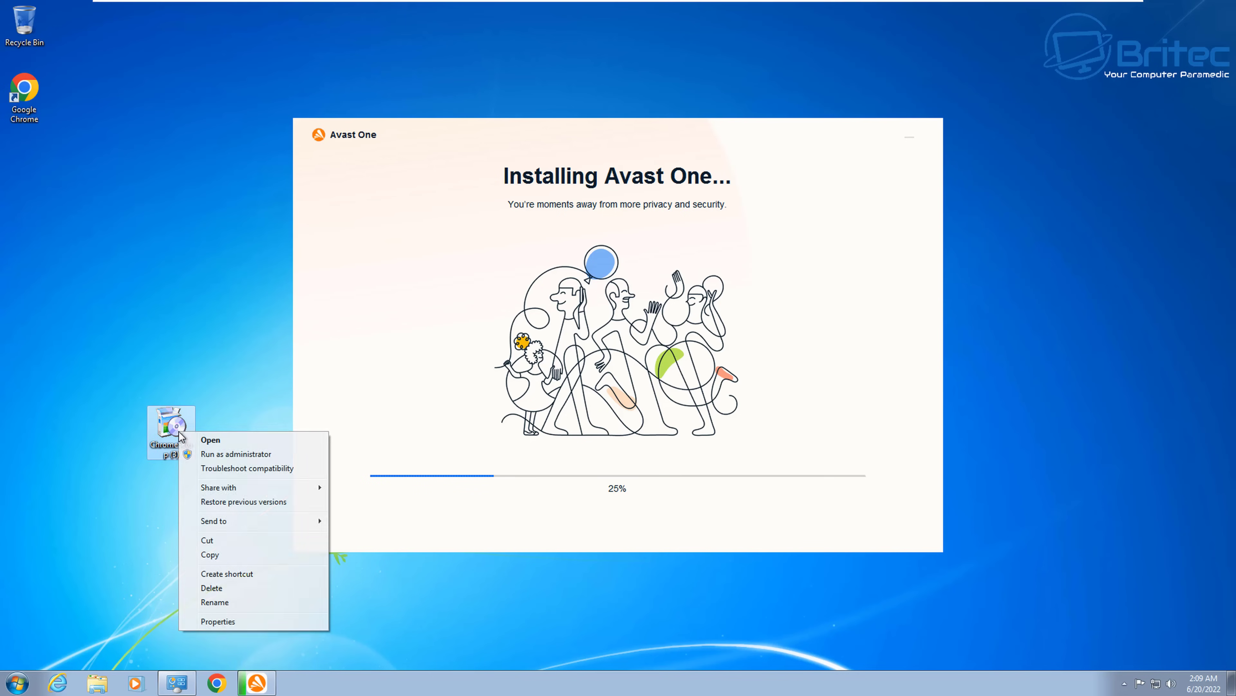
left_click(211, 588)
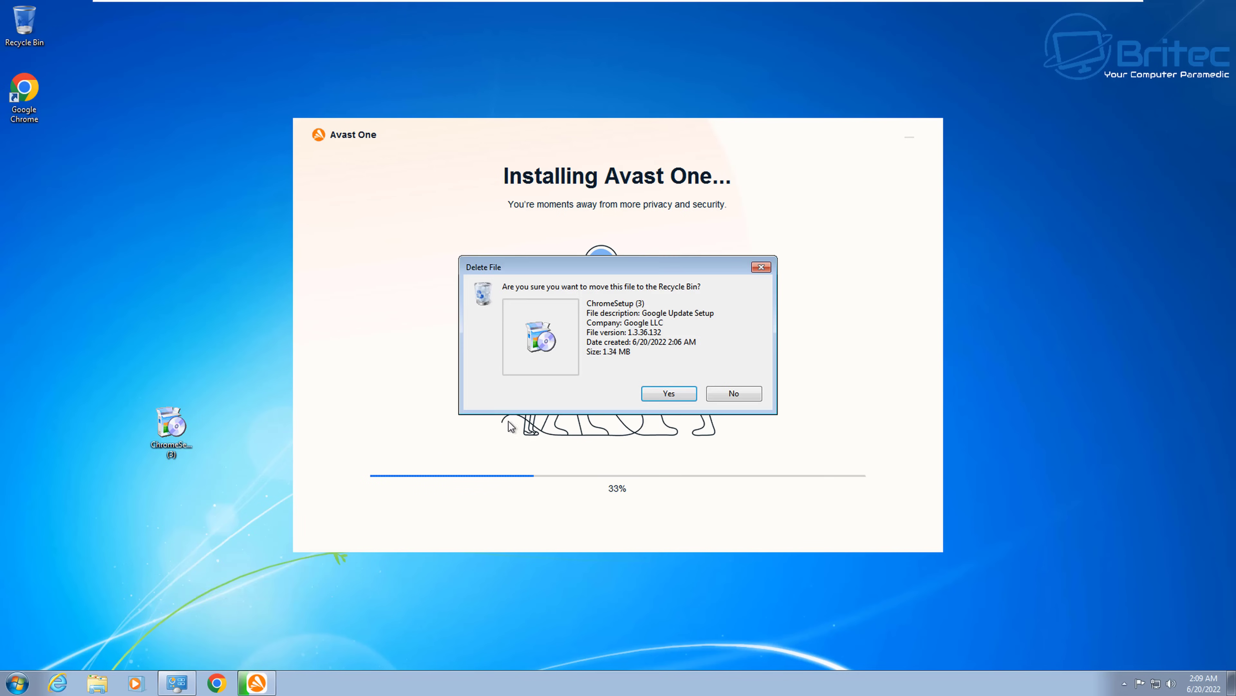
left_click(665, 397)
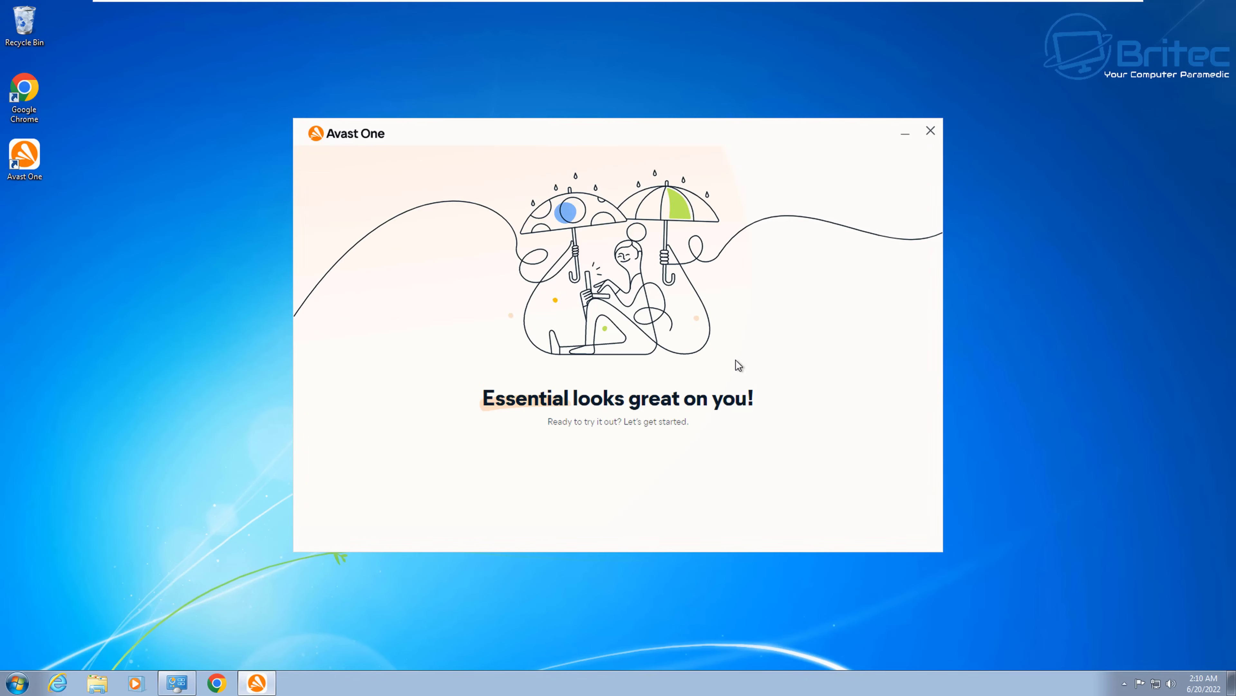
Step: Browse Avast One's Ransomware Protection, Web Shield, File Shield, Quarantine and Firewall features
left_click(929, 131)
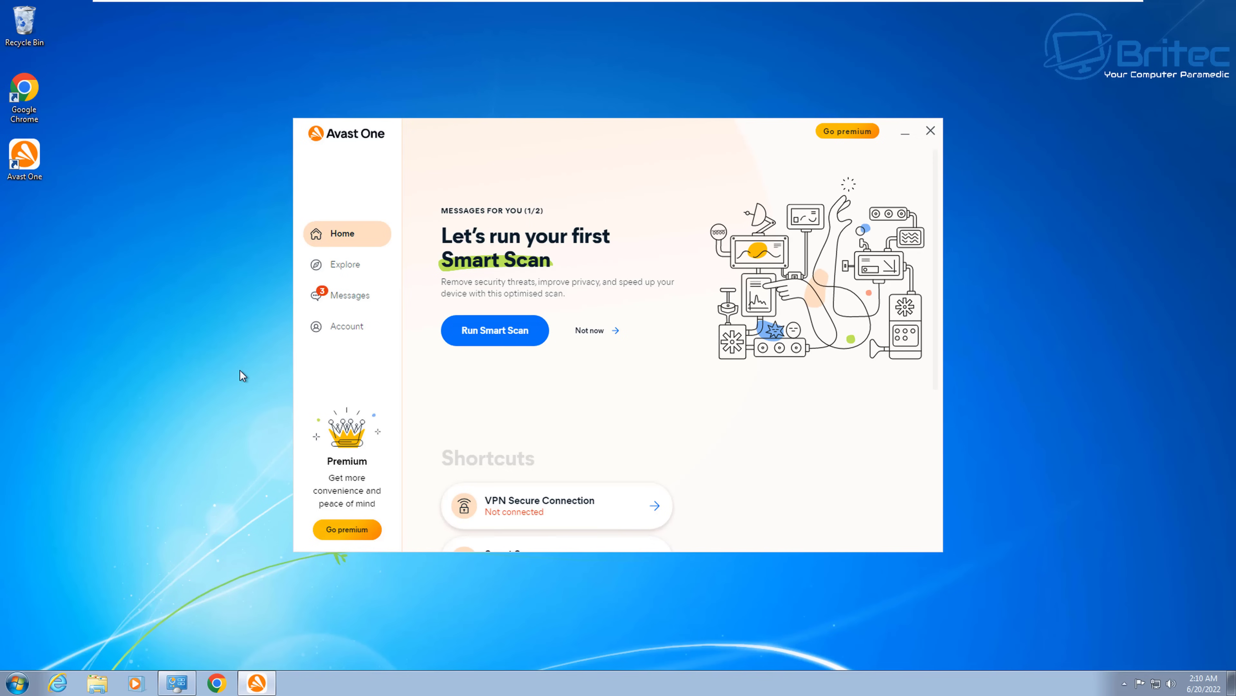
left_click(344, 271)
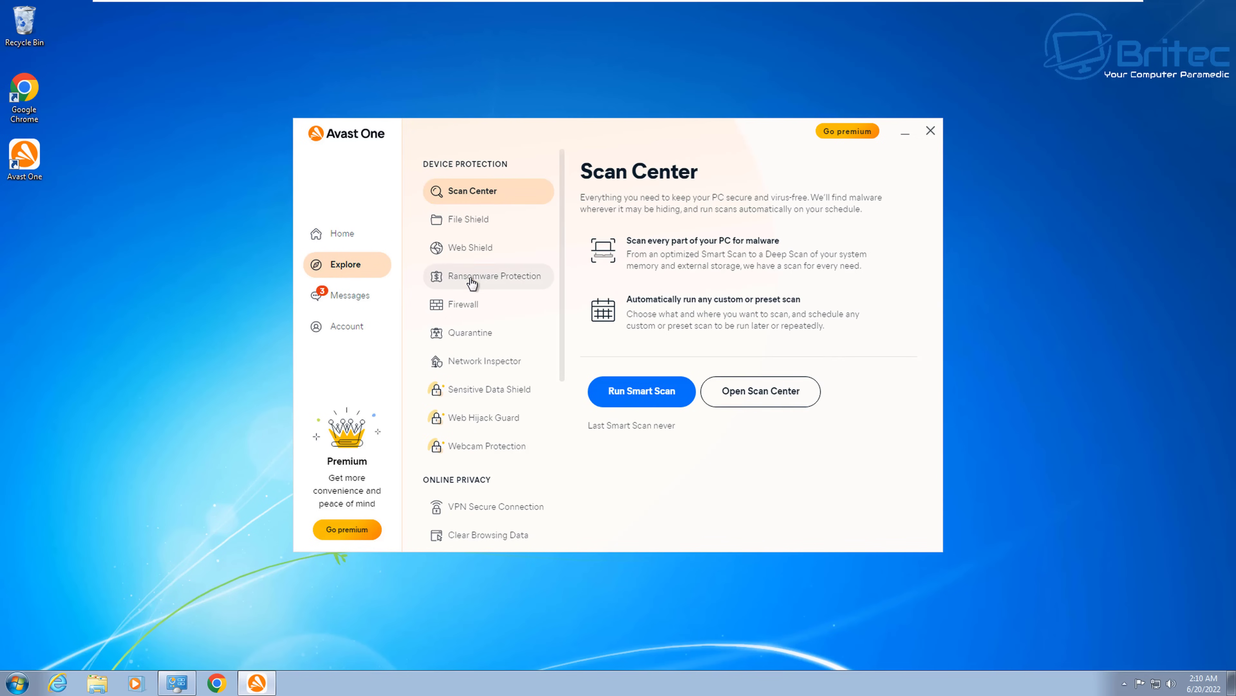
left_click(471, 281)
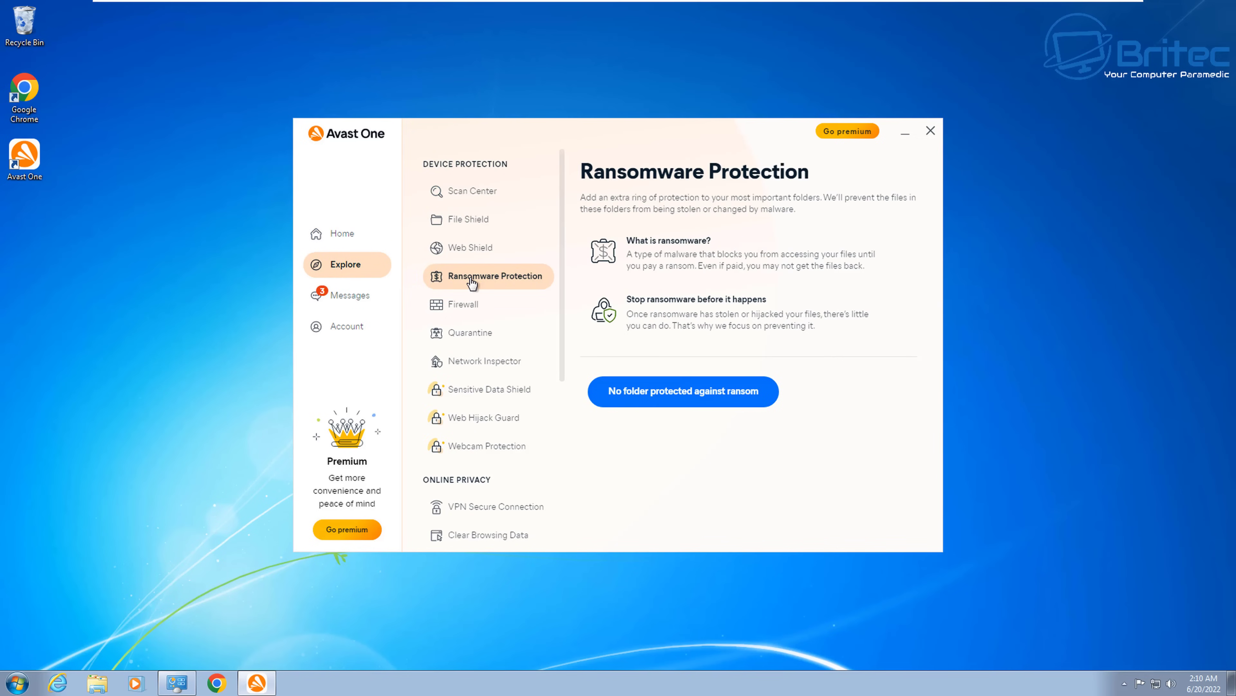
left_click(461, 249)
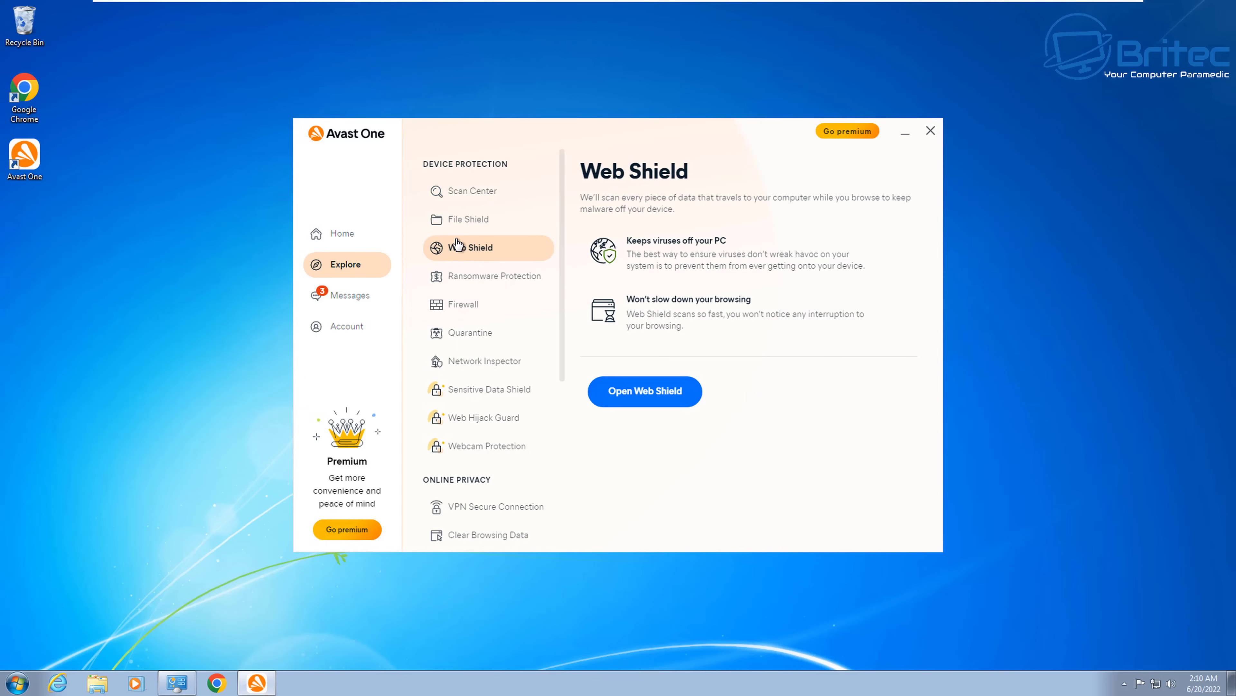
left_click(456, 226)
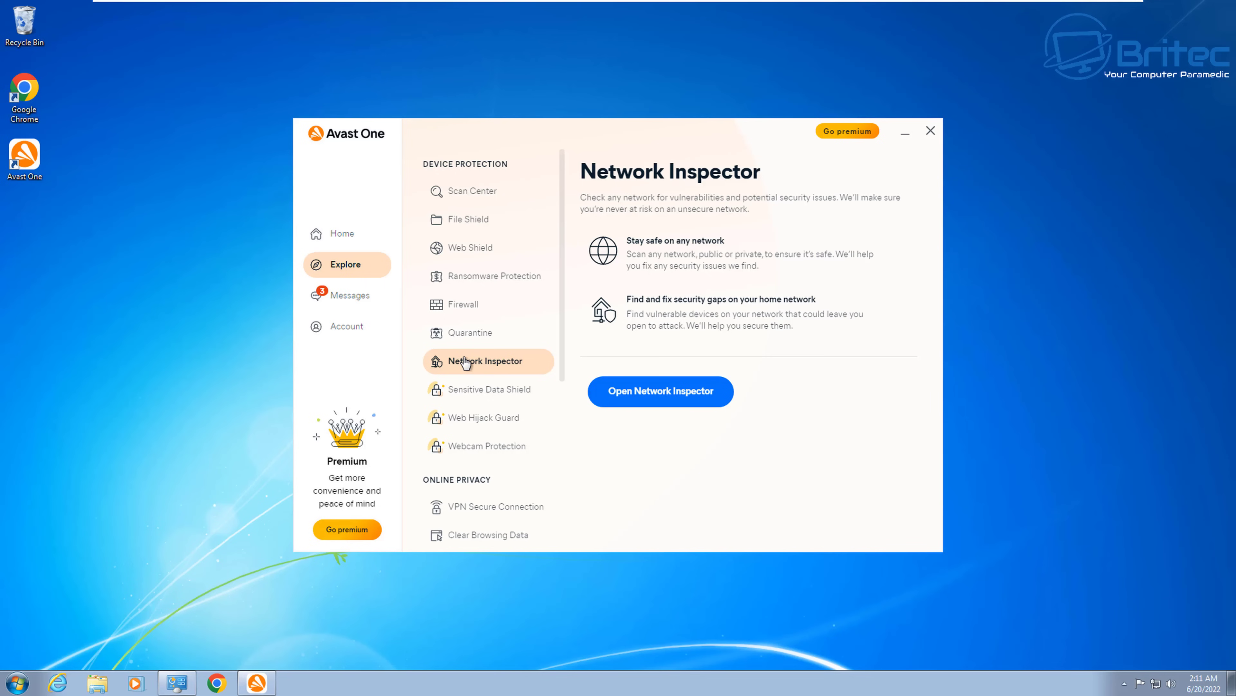
left_click(463, 333)
left_click(460, 306)
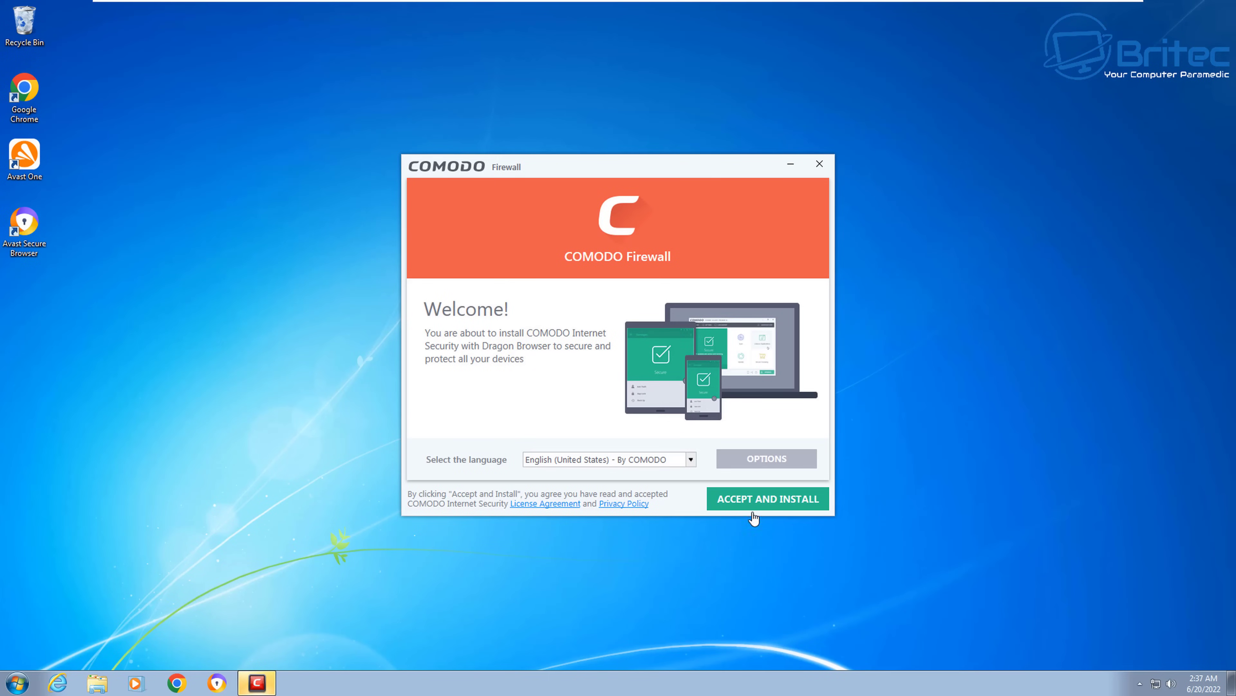
Step: Accept the COMODO licence, install the firewall, and allow its network driver
left_click(765, 501)
left_click(761, 504)
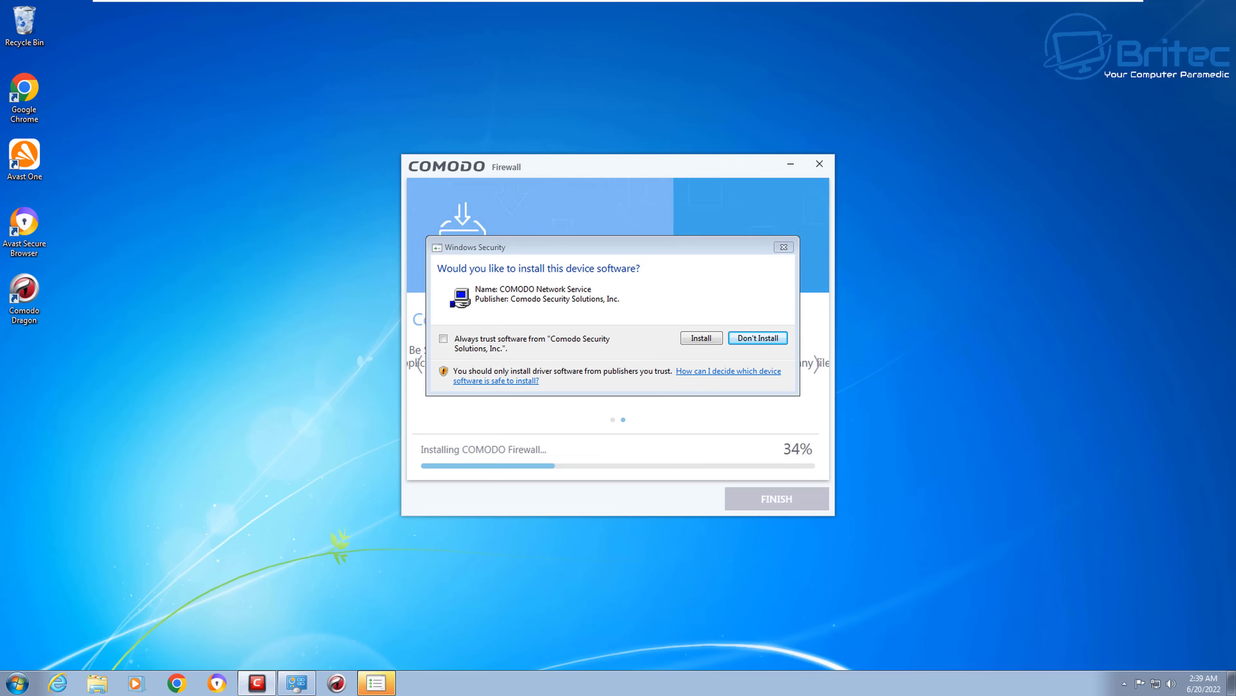
left_click(702, 340)
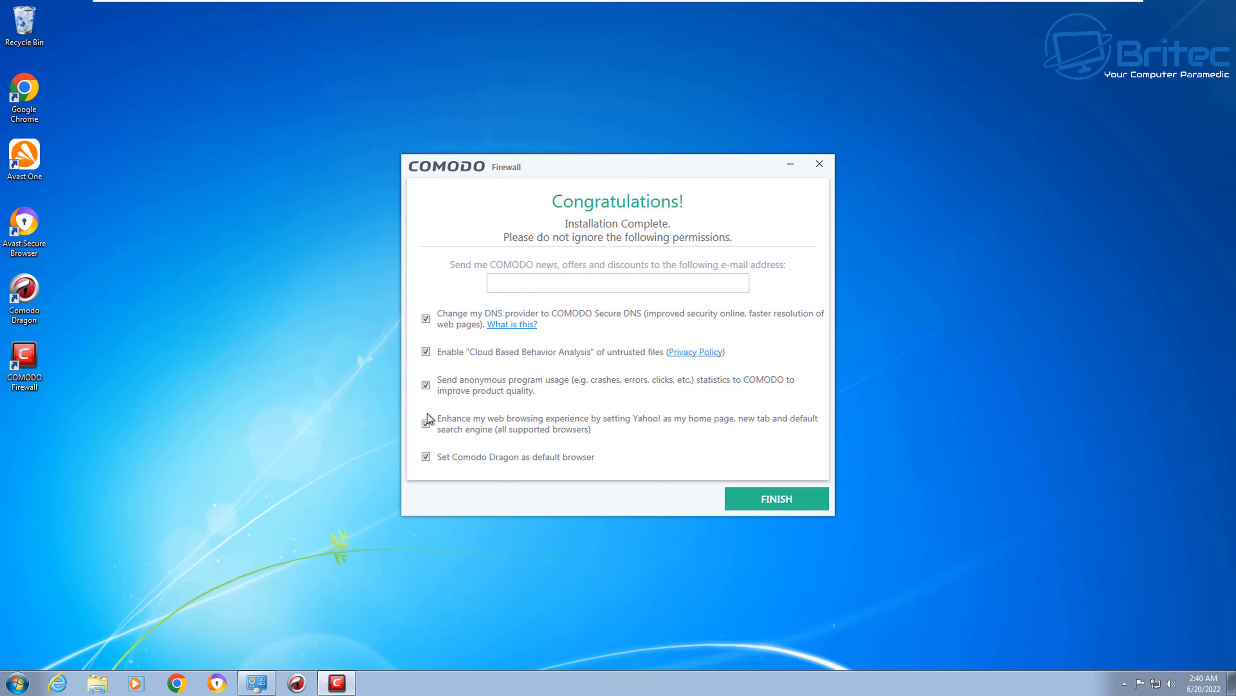
Step: Uncheck usage statistics, Yahoo search and Comodo Dragon as default browser, then finish setup
left_click(426, 385)
left_click(427, 423)
left_click(426, 456)
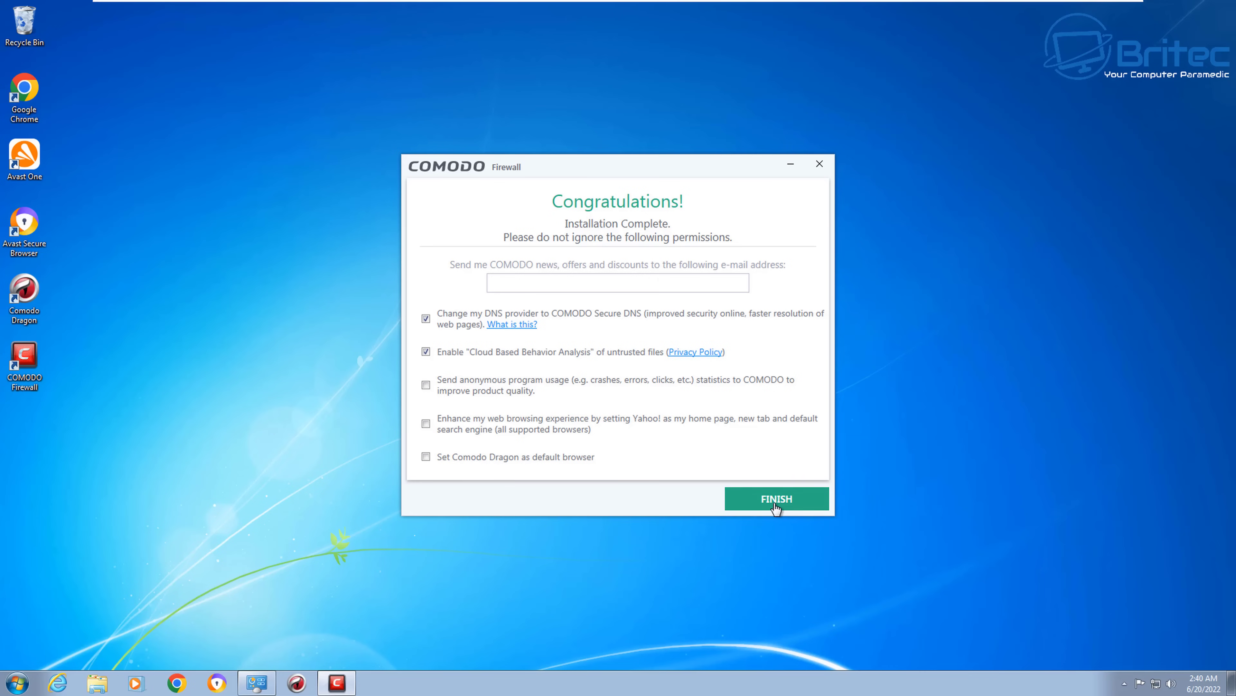
left_click(776, 507)
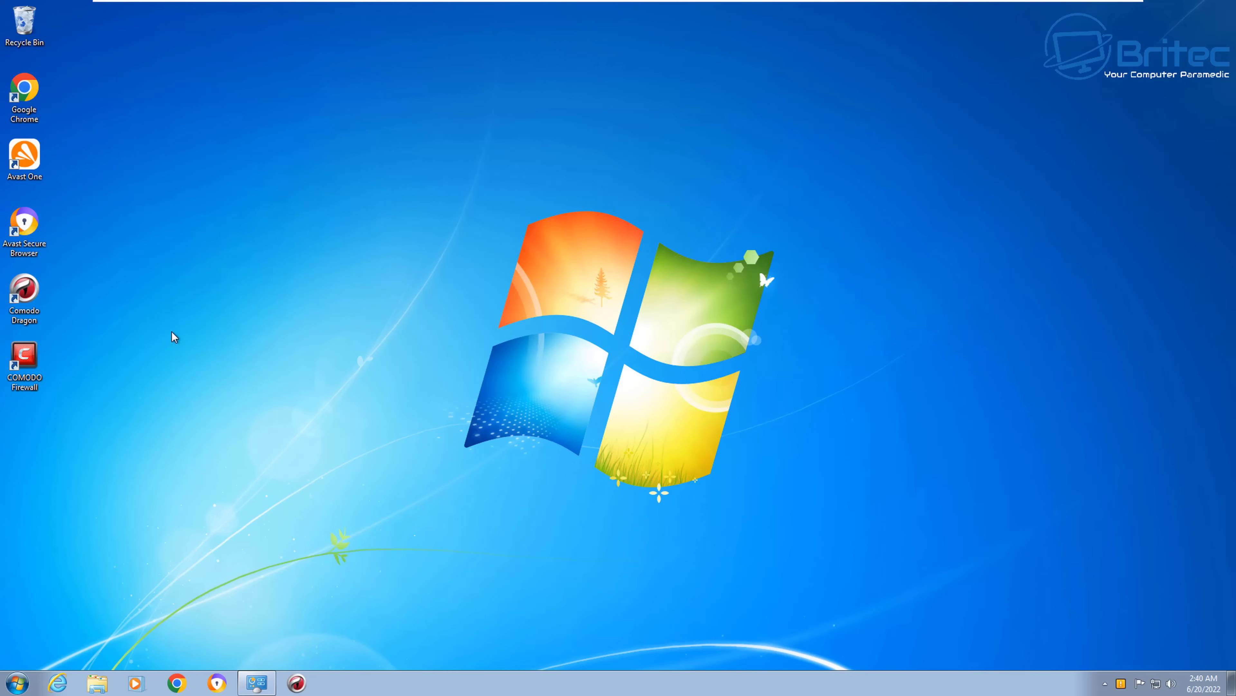
Step: Launch COMODO Firewall, restart via FIX IT so protection shows Secure, and run a full update
double_click(27, 360)
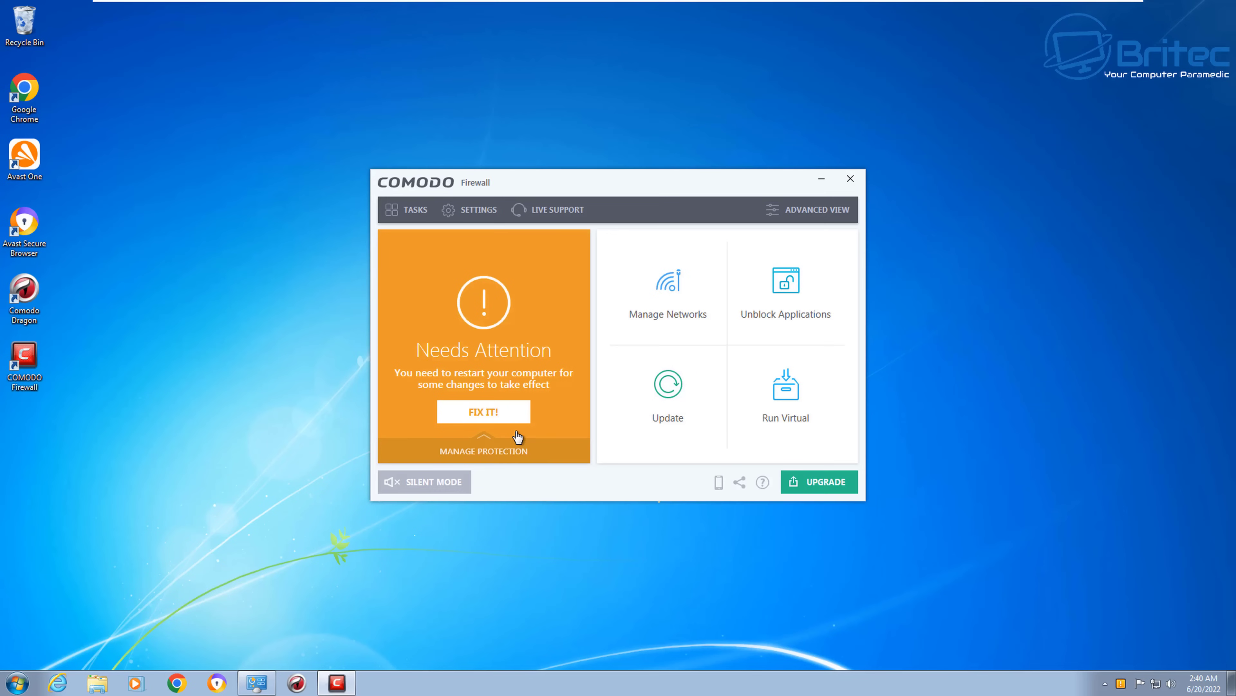
left_click(506, 413)
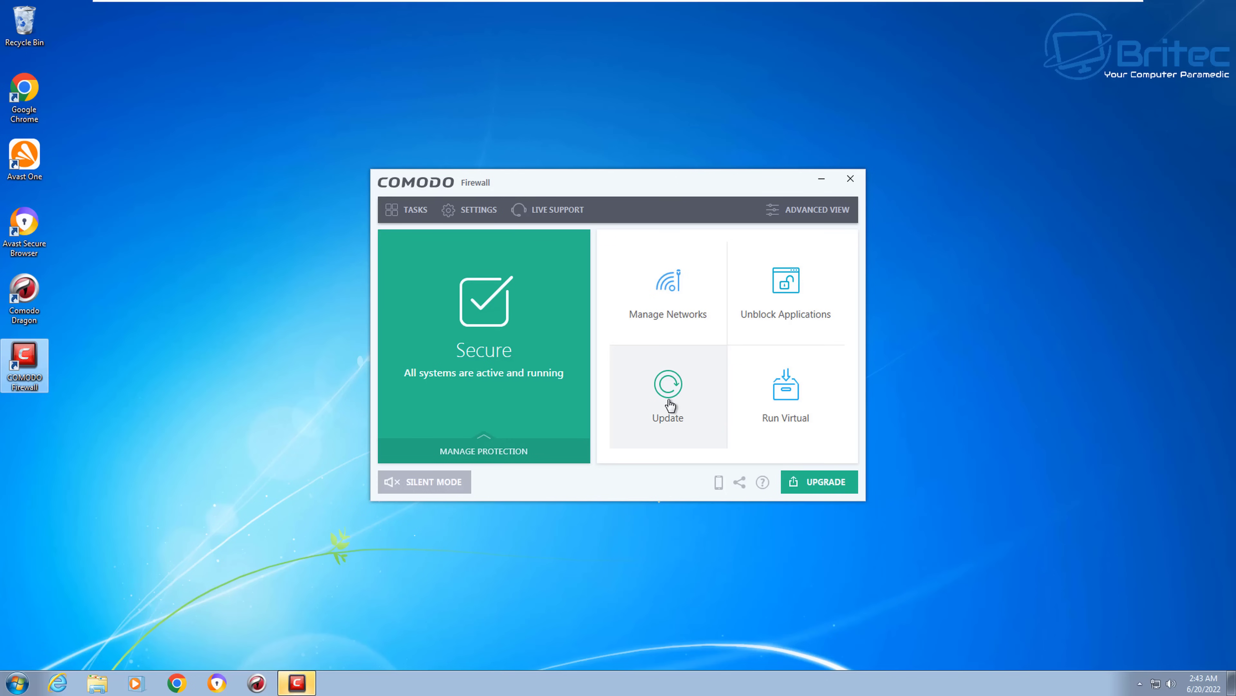
left_click(669, 409)
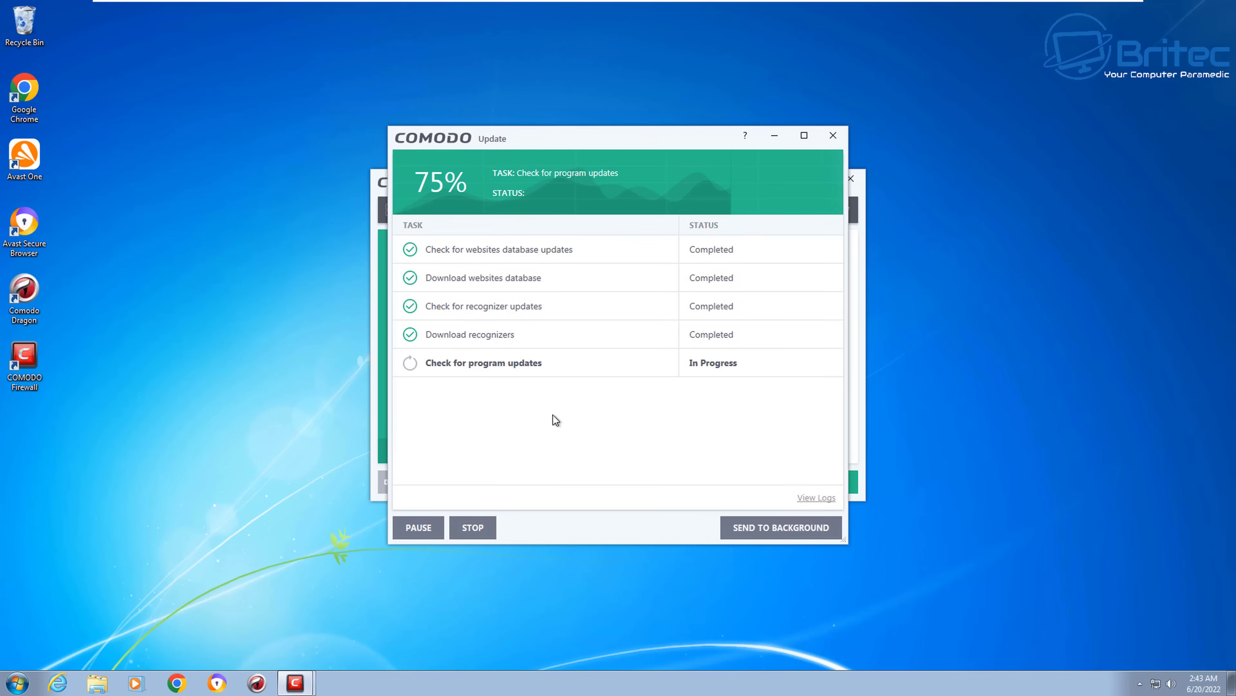
left_click(832, 137)
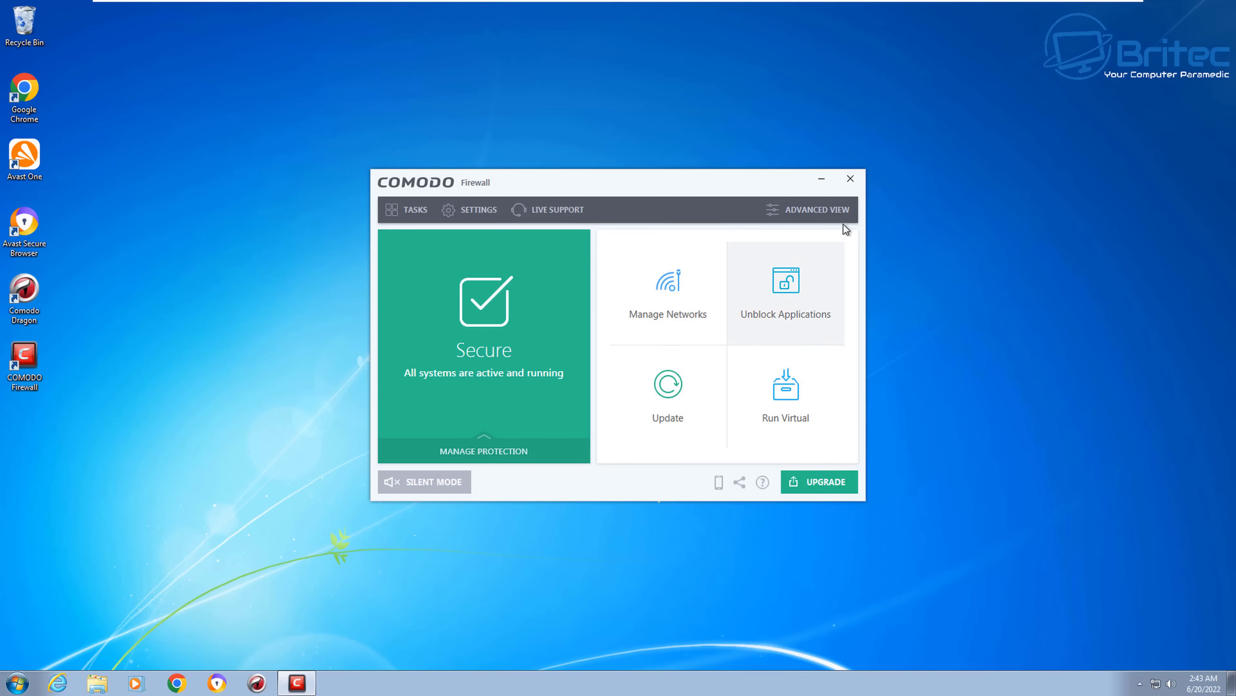
Step: Close COMODO, allow chrome.exe's registry change, and bring up the Acronis installer's licence agreement
left_click(850, 179)
left_click(18, 684)
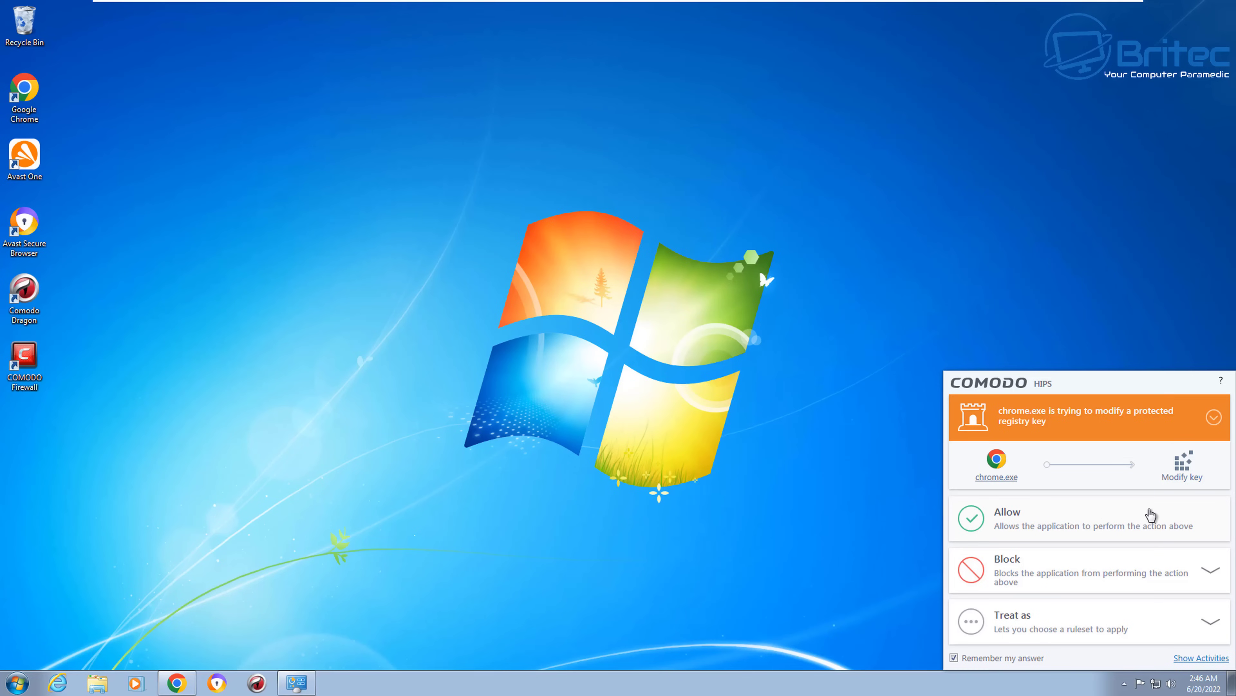
left_click(1158, 523)
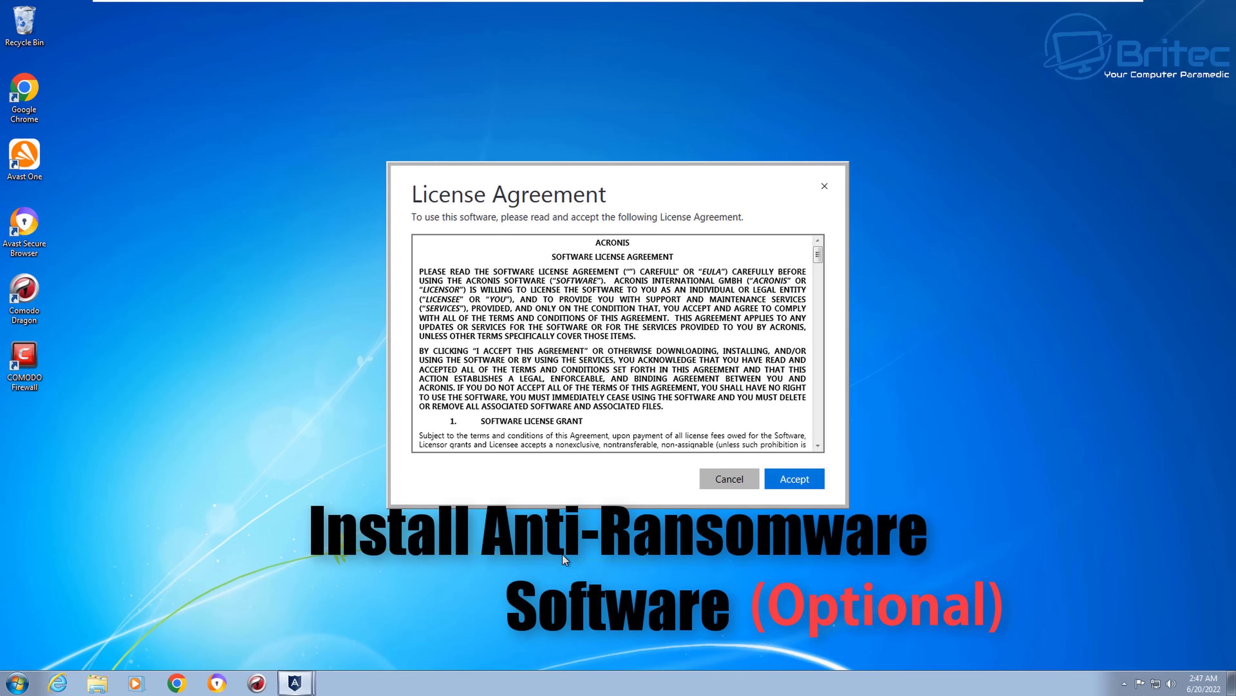
Step: Accept the Acronis licence, approve the administrator prompt, and skip the tutorial once installed
left_click(797, 480)
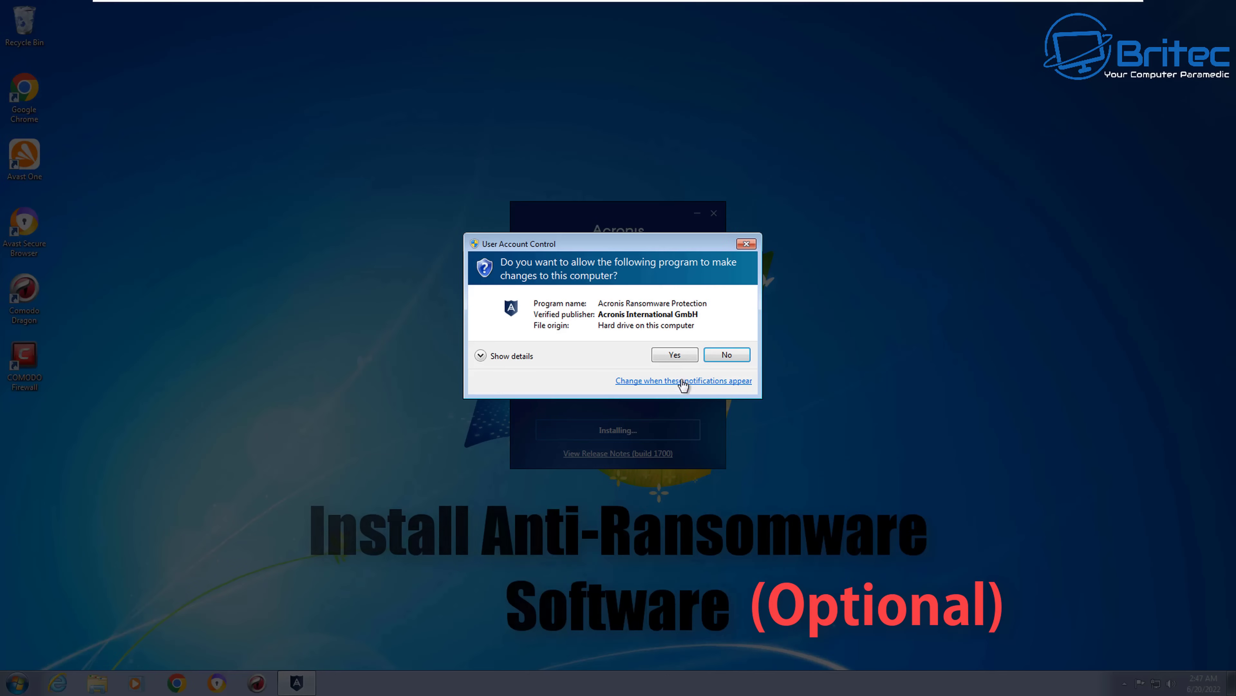
left_click(679, 357)
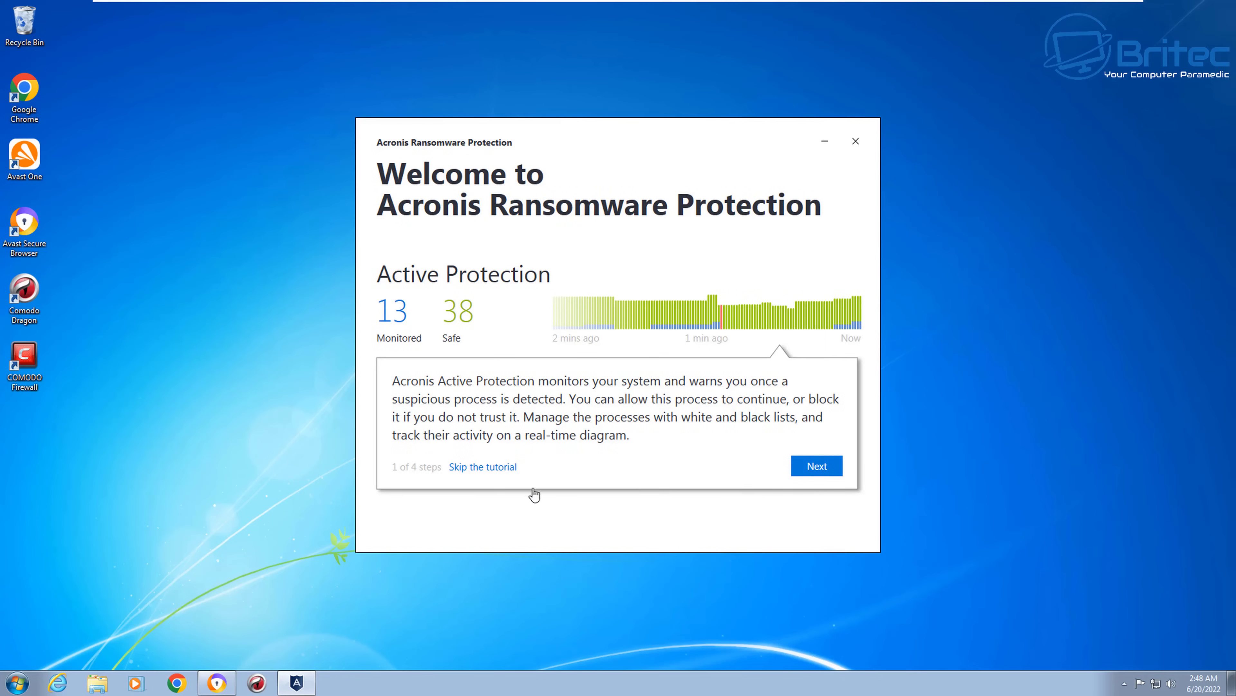
left_click(488, 468)
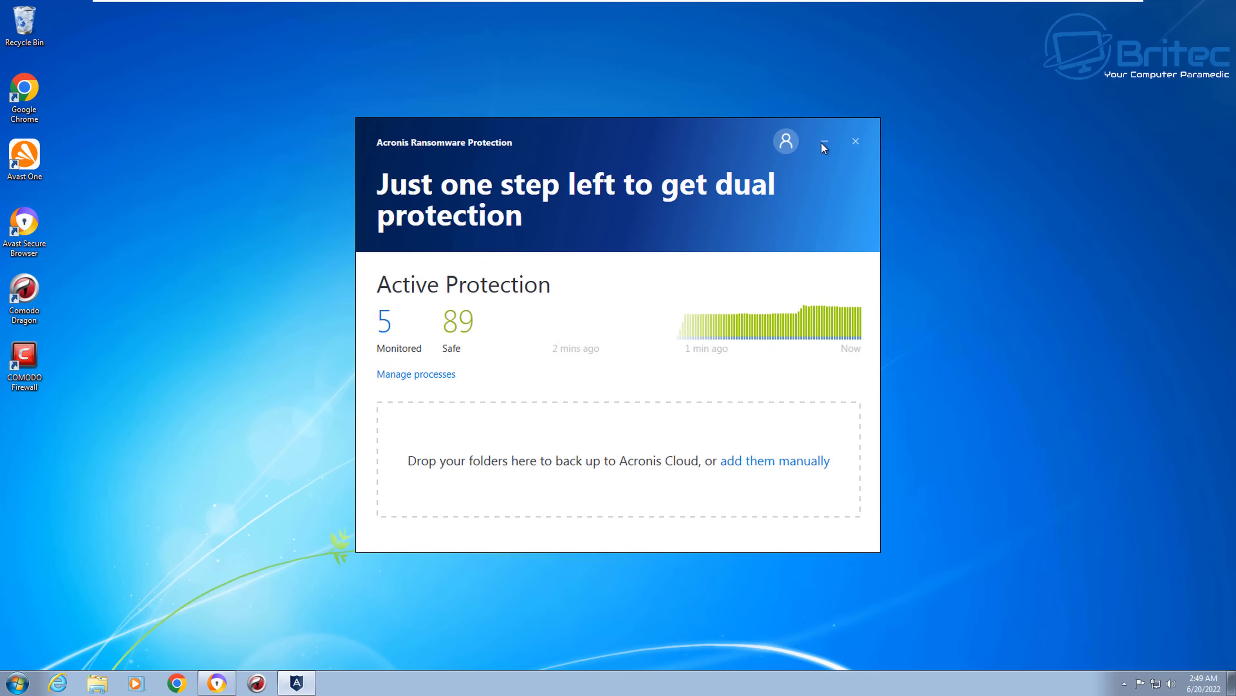
Step: Close Acronis and set the Windows Remote Management (WS-Management) service startup type to Disabled
left_click(855, 143)
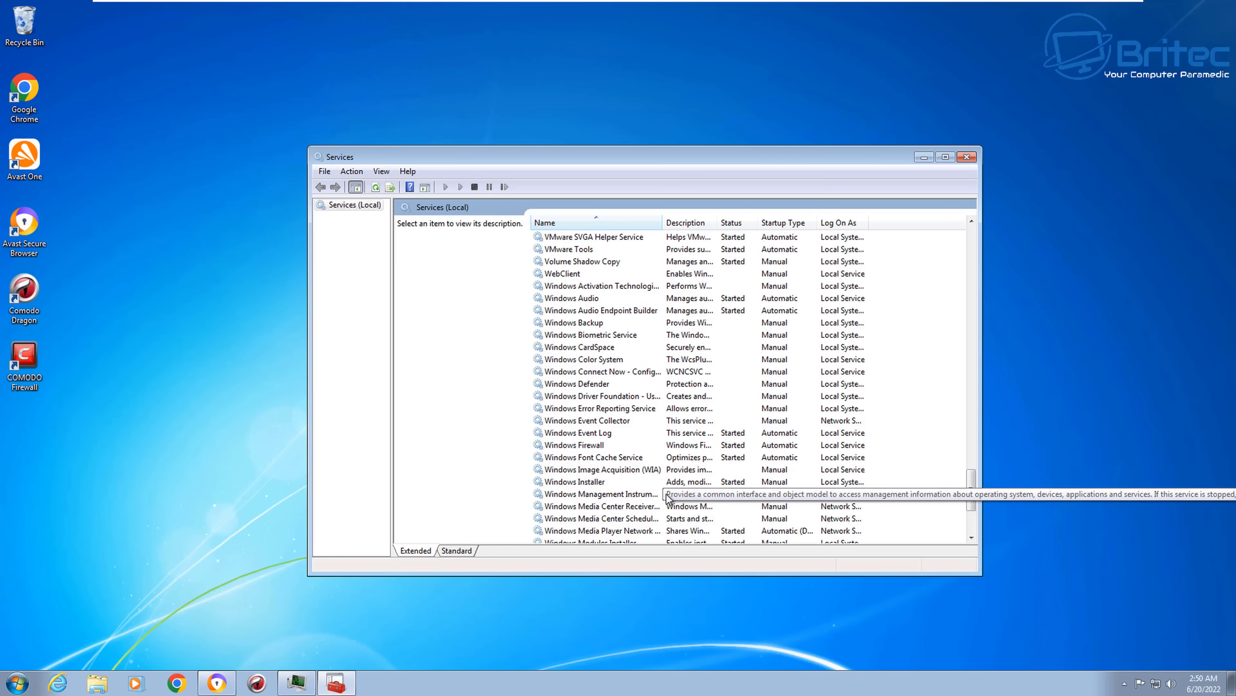
scroll(668, 497, "down", 3)
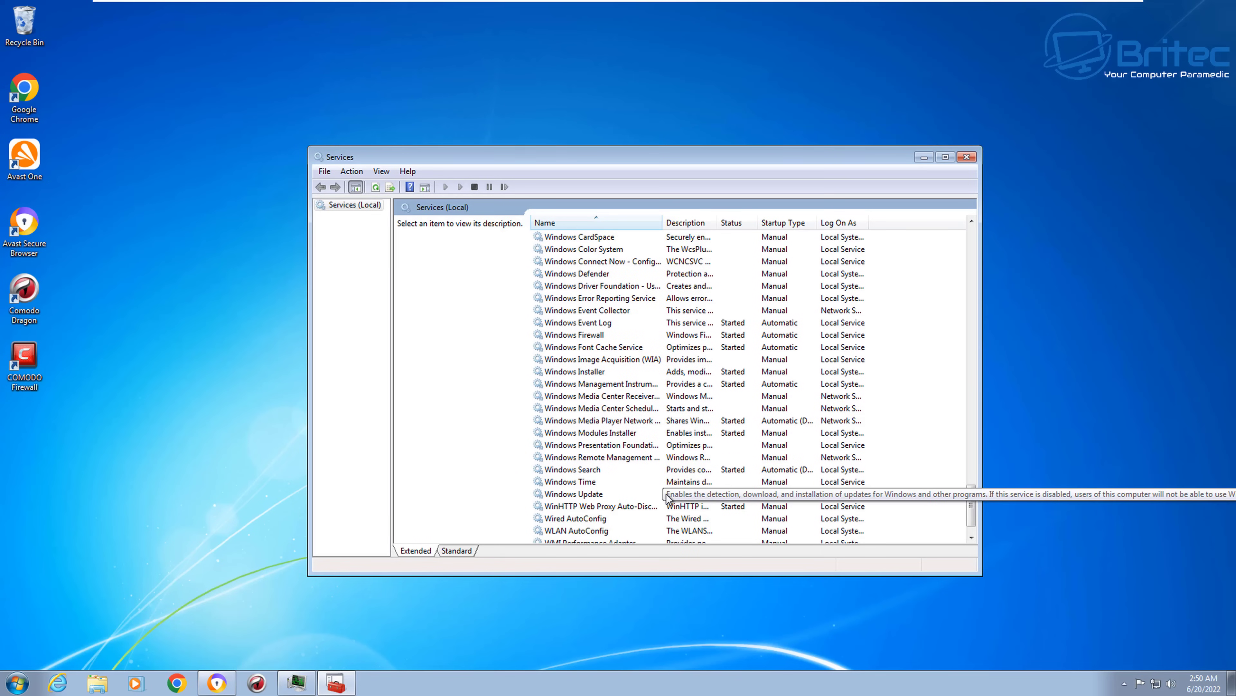
double_click(626, 456)
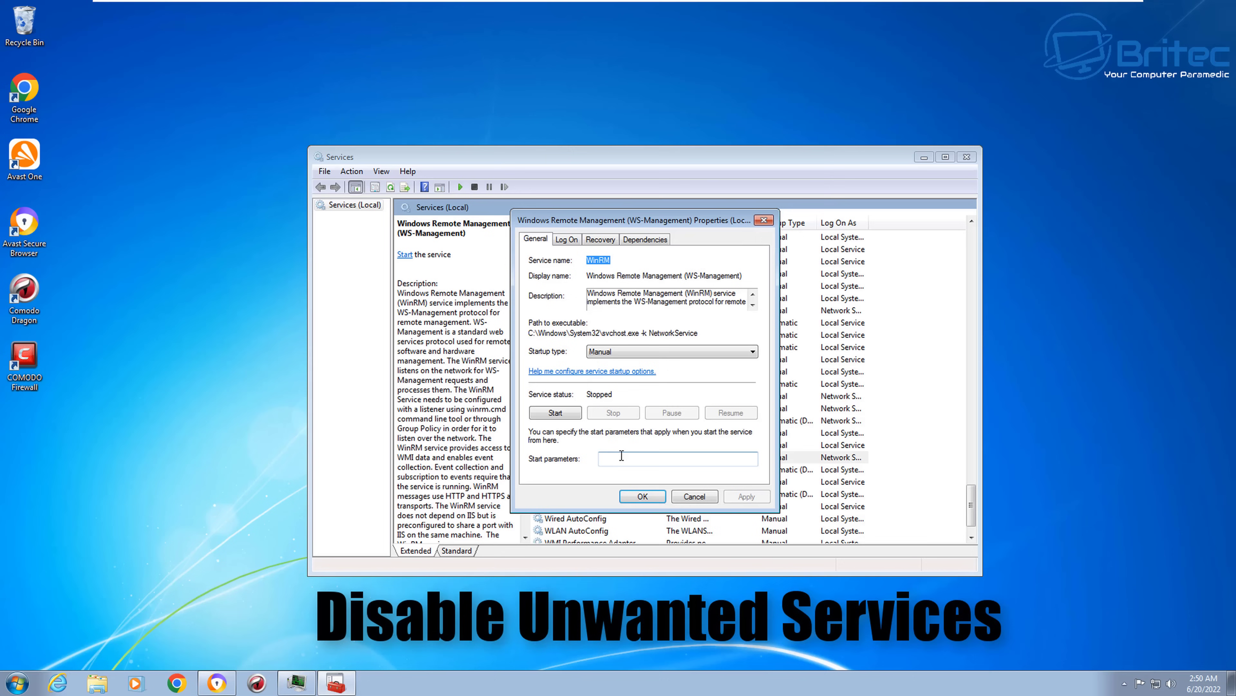
left_click(639, 352)
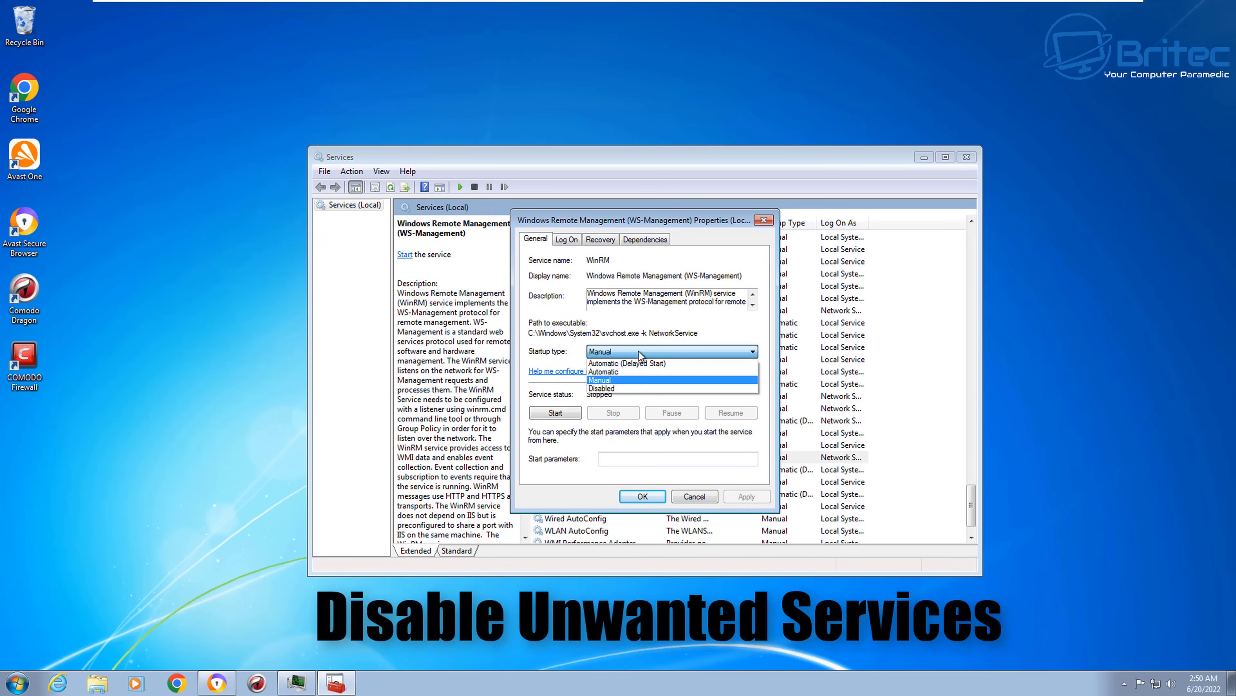
left_click(621, 386)
left_click(747, 496)
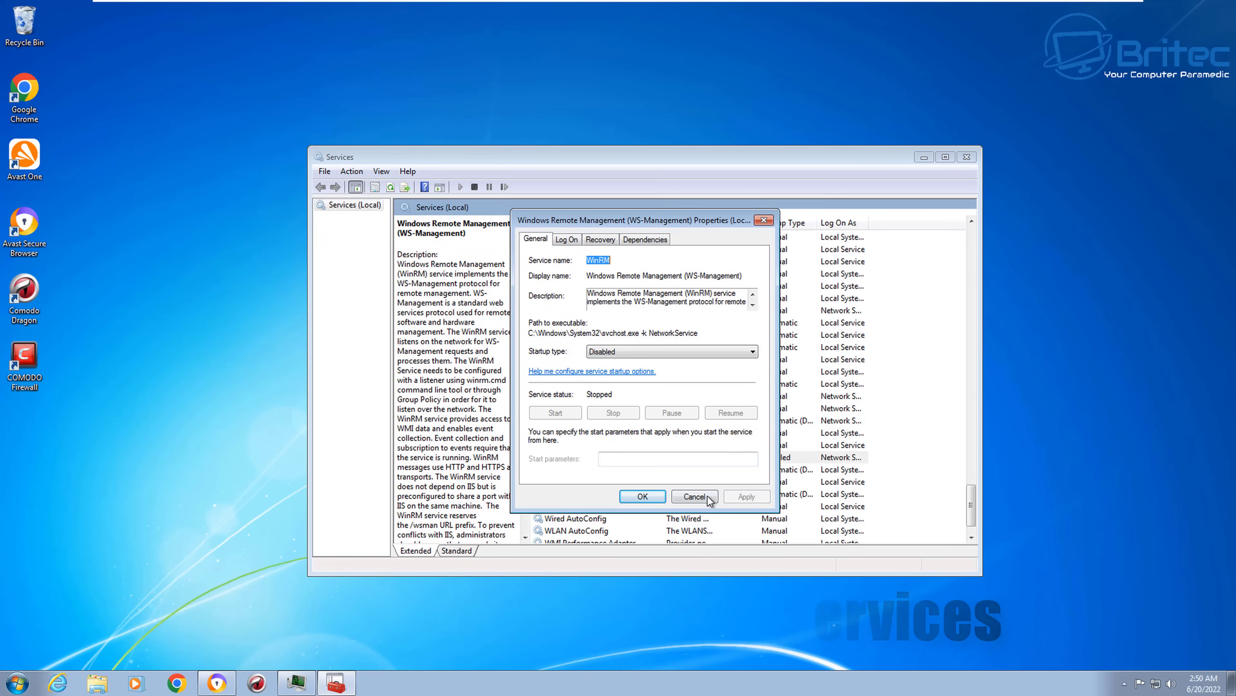
left_click(642, 495)
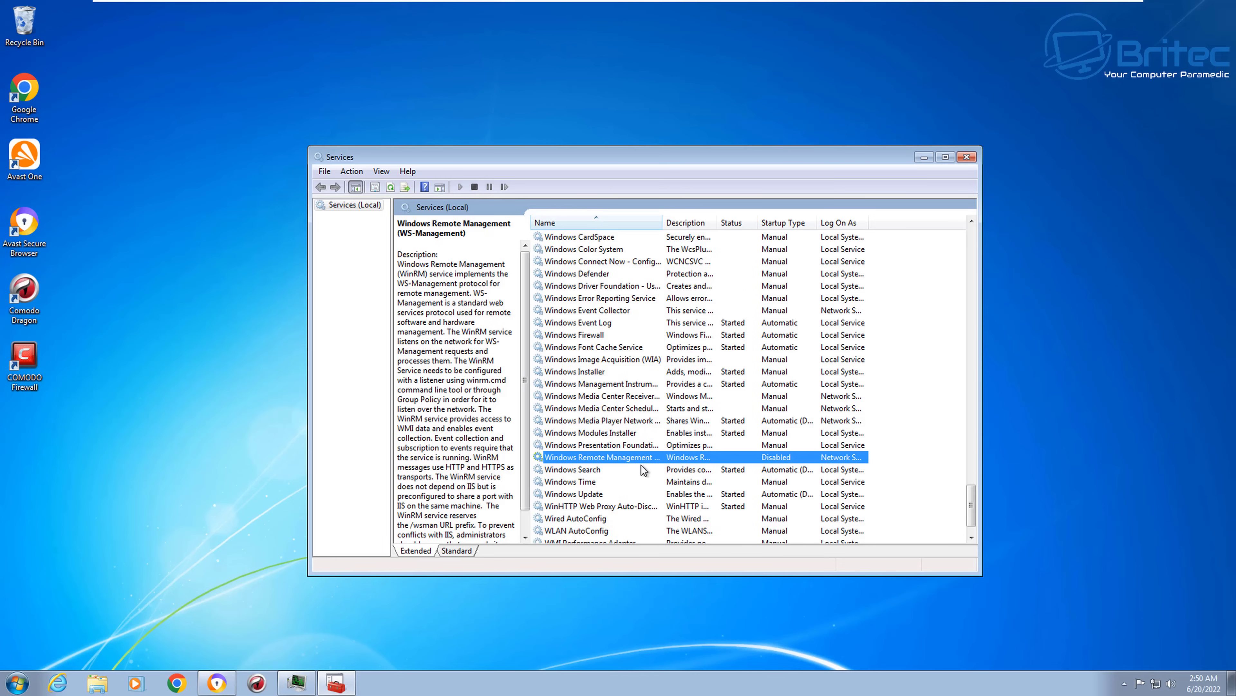
Step: Scroll through the Services list to find the Windows Defender entry
scroll(642, 464, "down", 1)
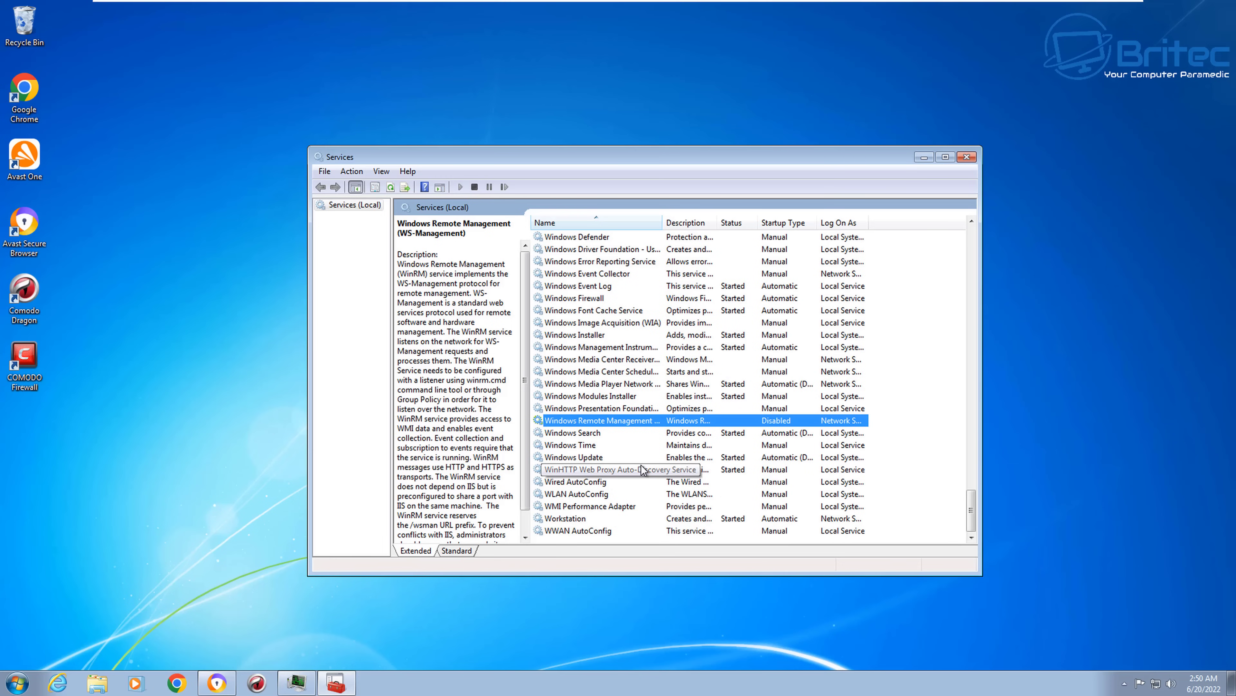
scroll(643, 469, "up", 2)
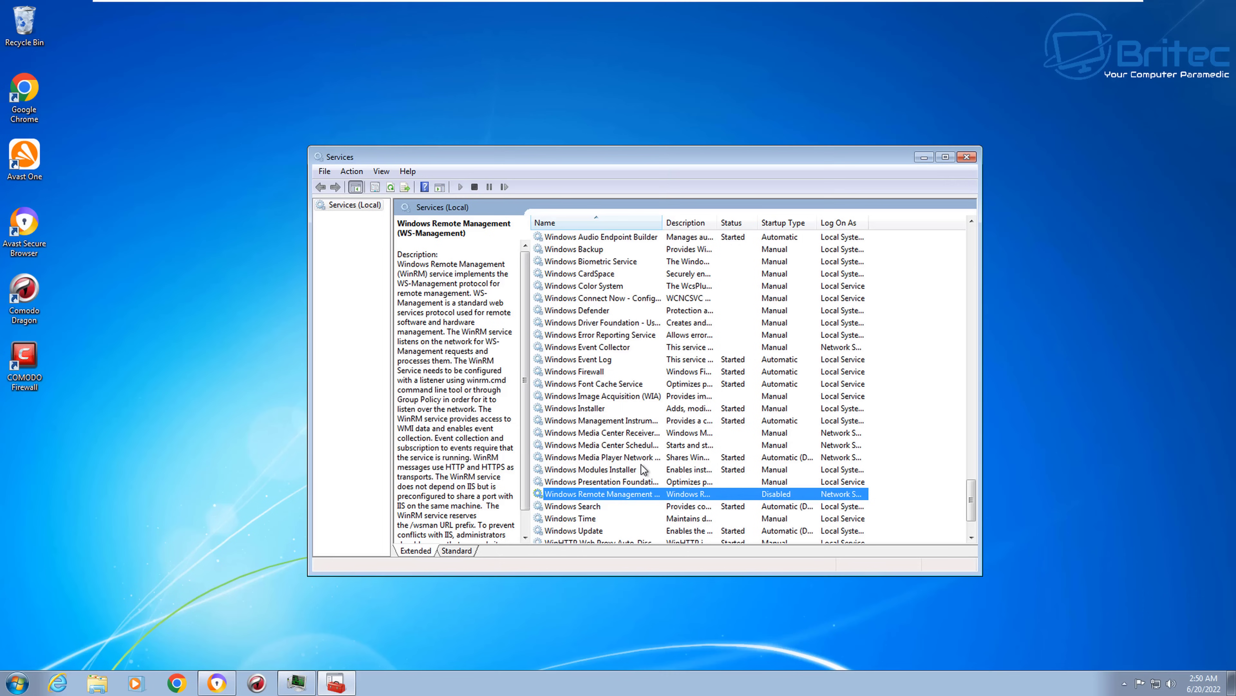
scroll(642, 465, "up", 2)
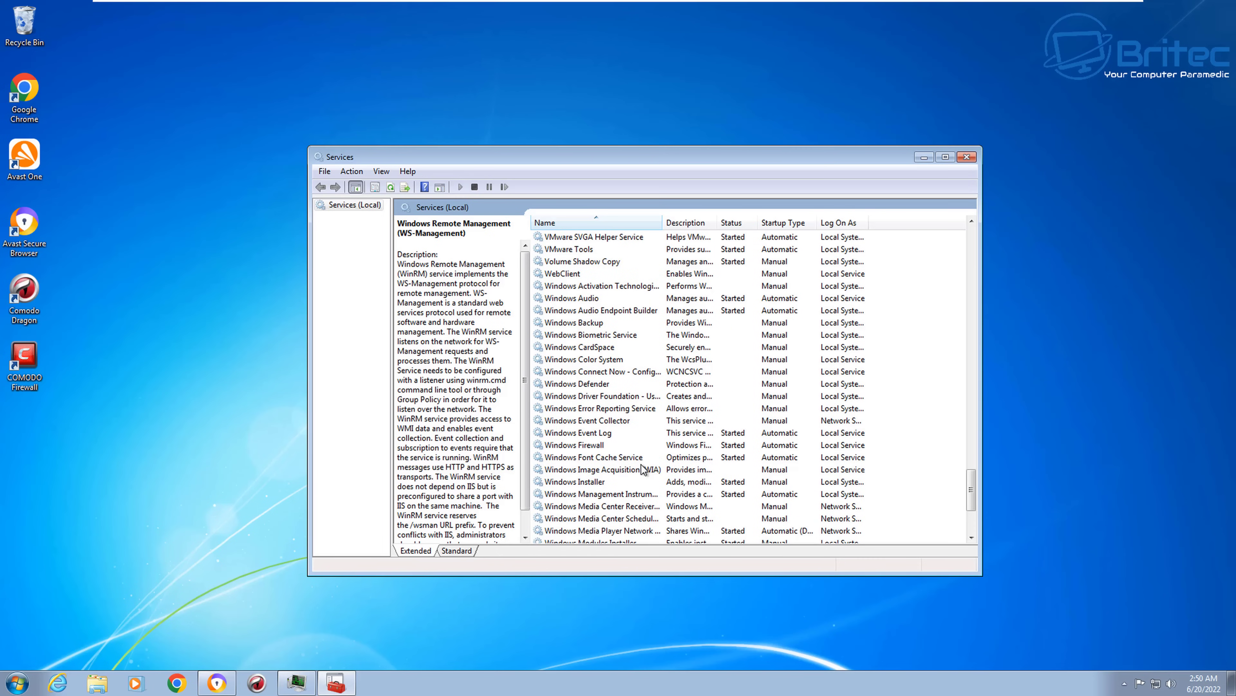
Step: Set the Windows Defender service's startup type to Disabled and apply it
left_click(595, 384)
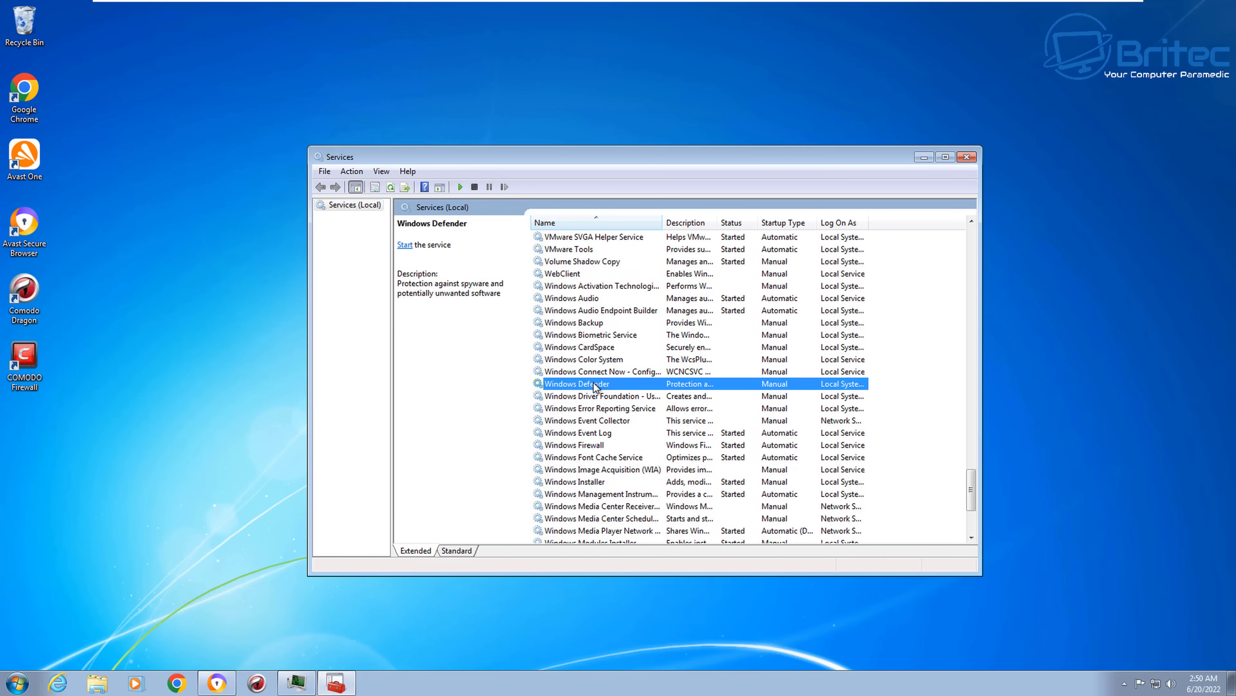
double_click(593, 384)
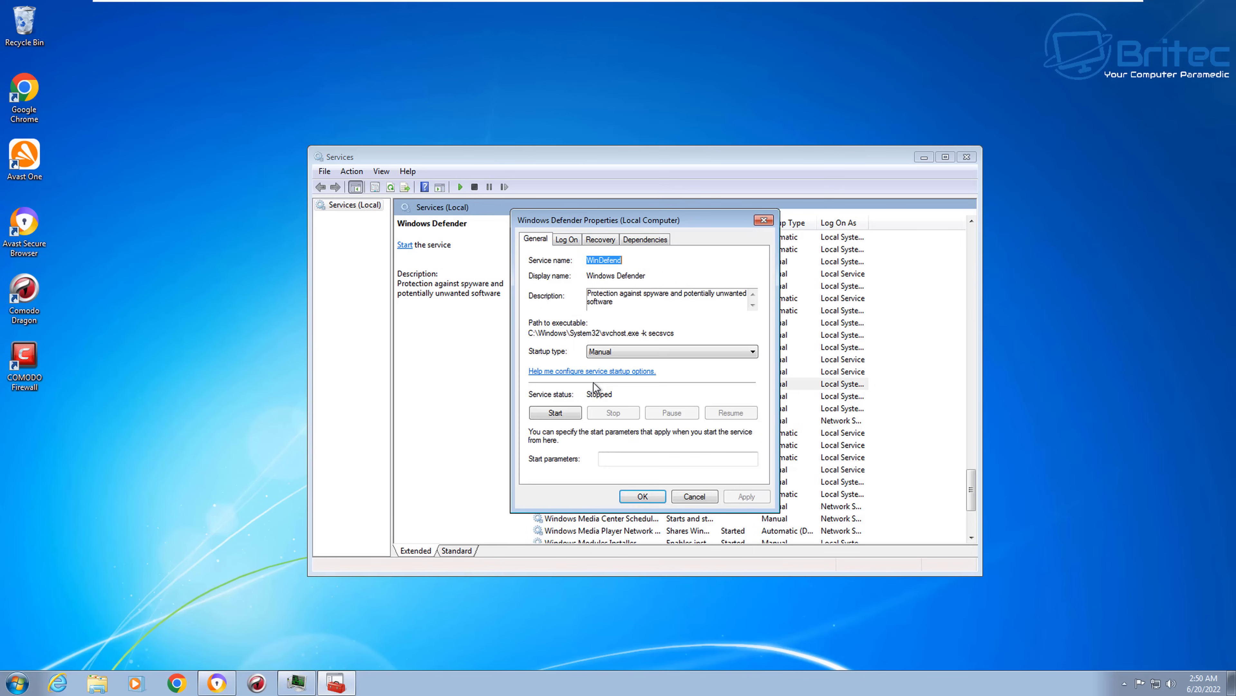
left_click(632, 352)
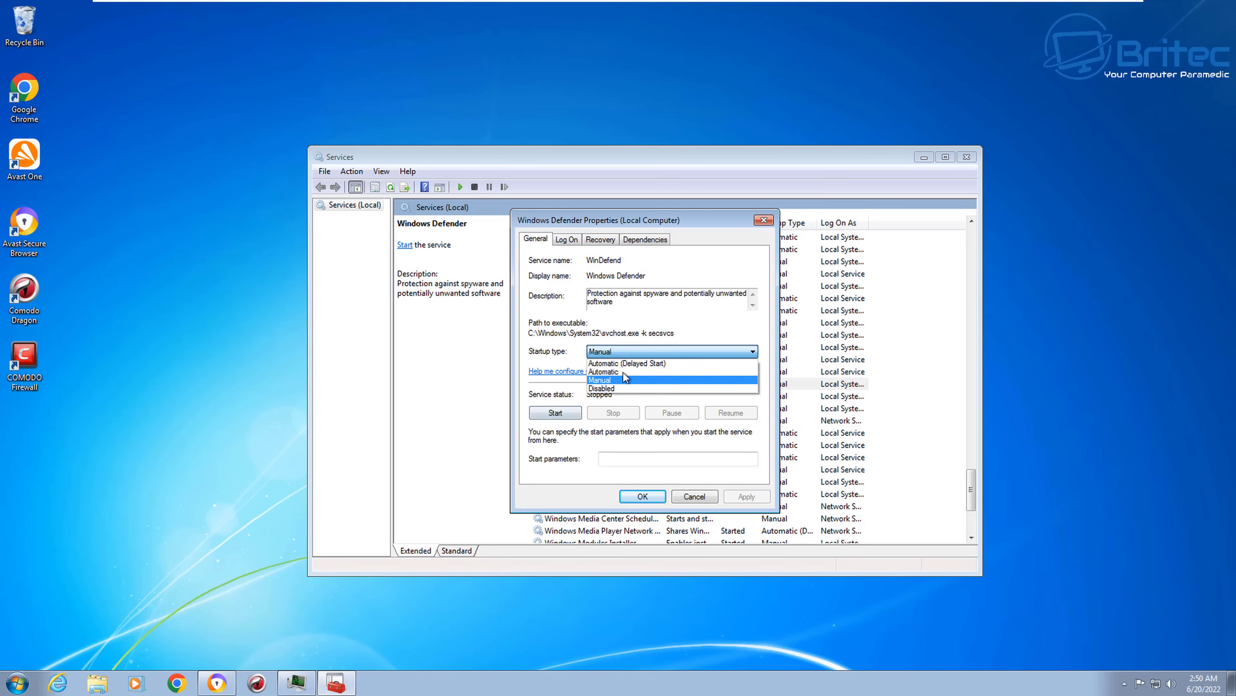
left_click(629, 390)
left_click(750, 497)
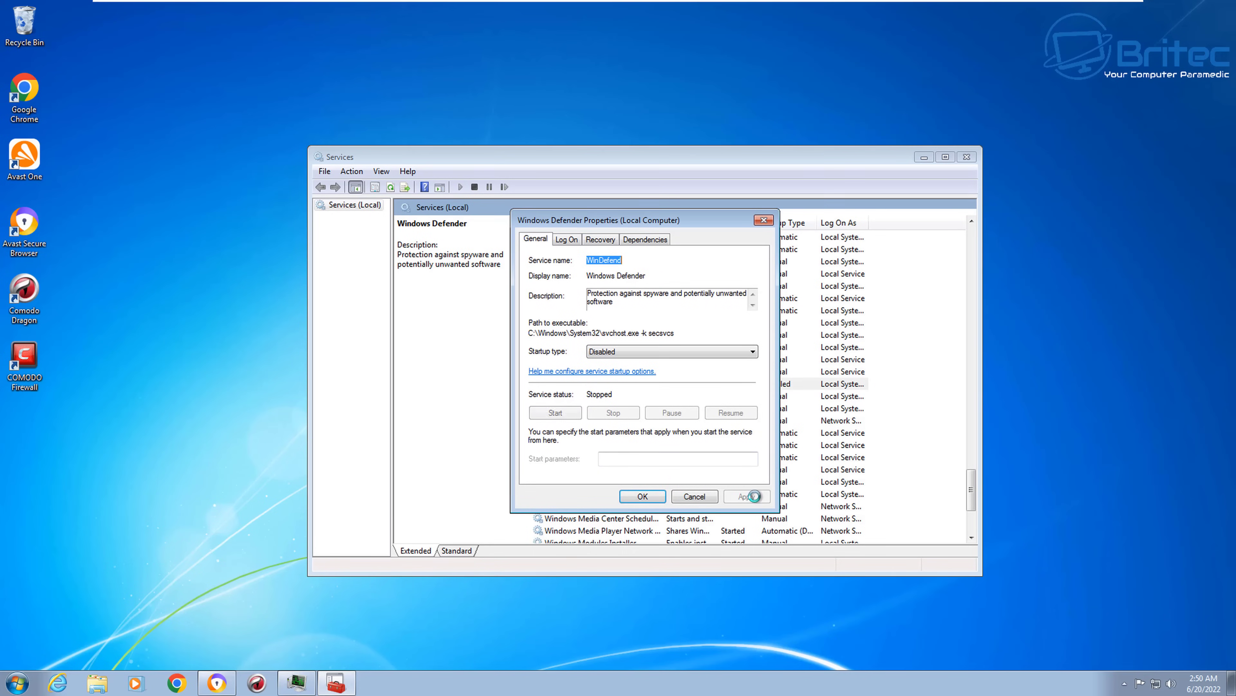
left_click(643, 496)
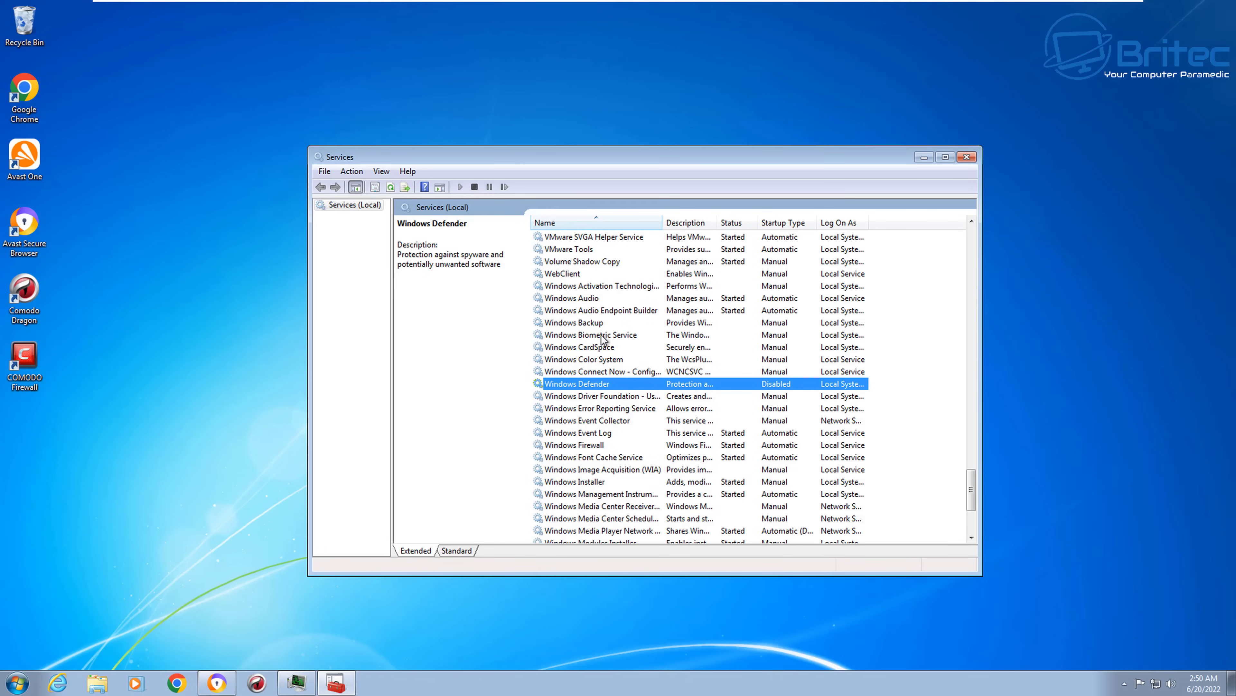
Step: Scroll up the Services list to the Secondary Logon service
scroll(613, 372, "up", 2)
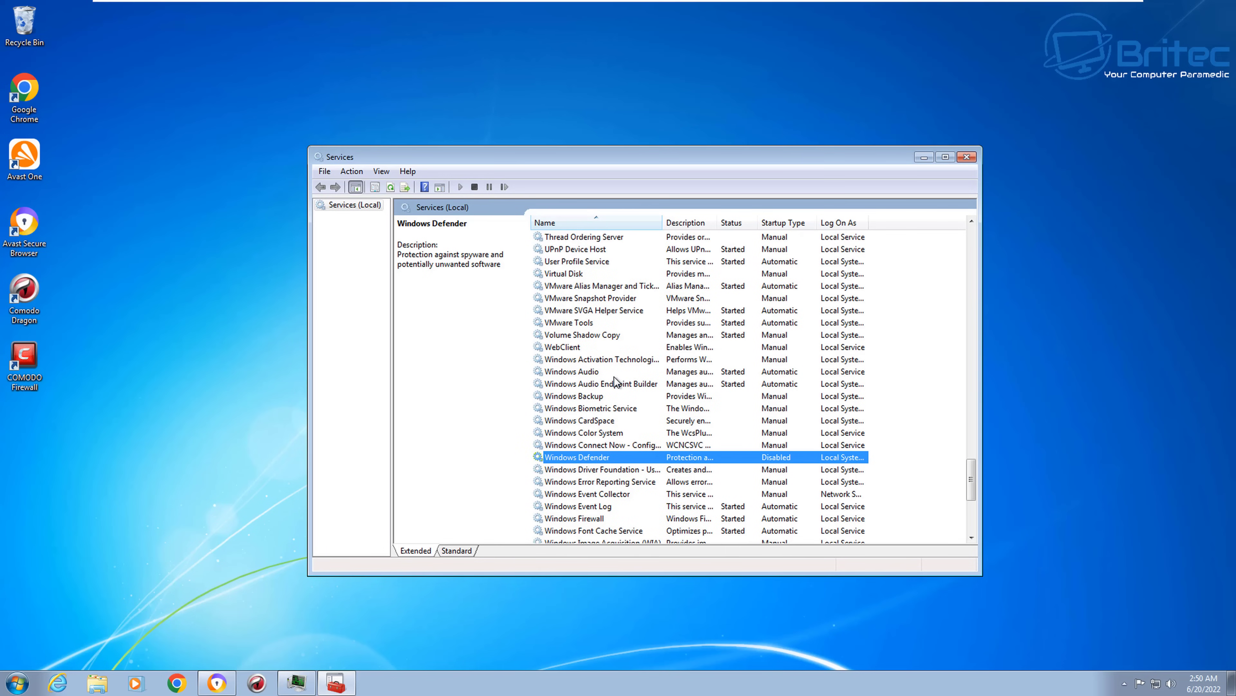
scroll(614, 378, "up", 2)
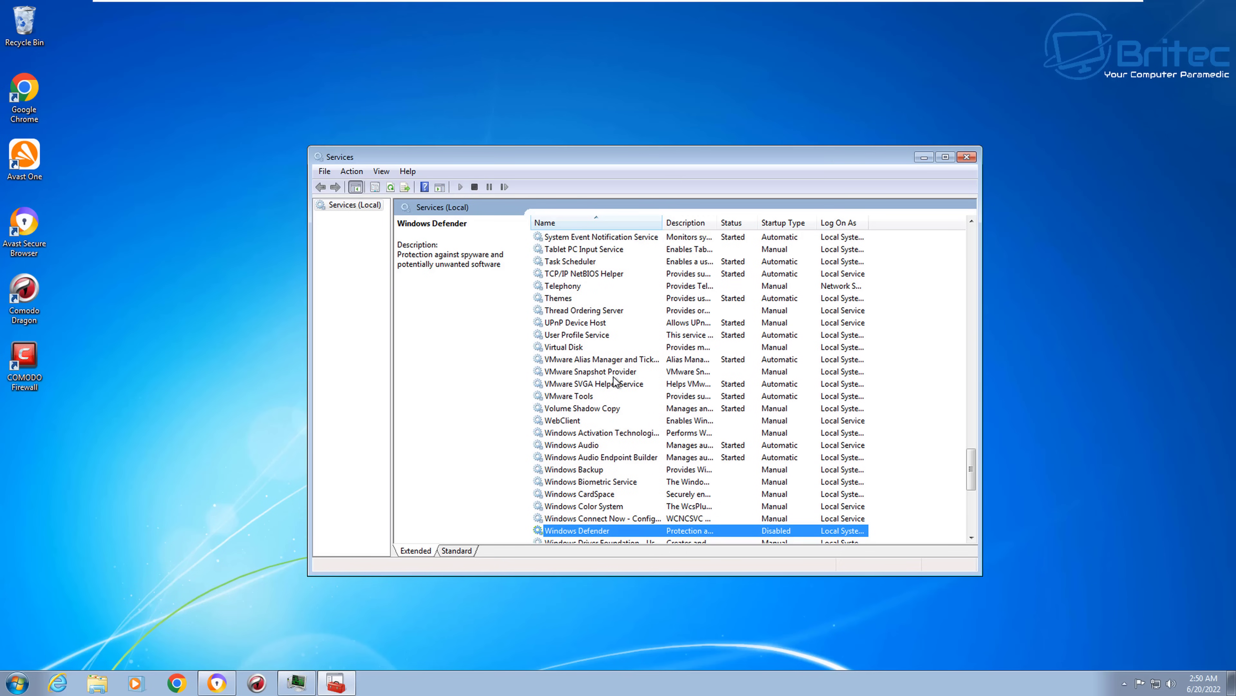
scroll(616, 381, "up", 1)
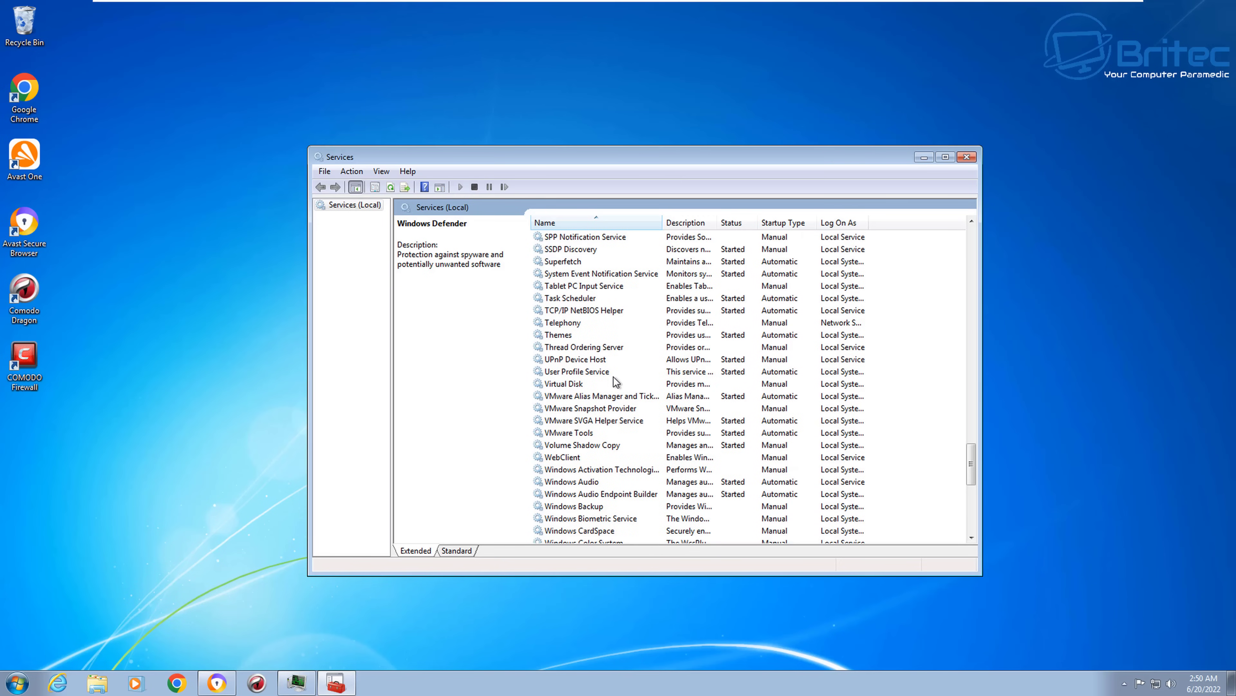
scroll(615, 382, "up", 2)
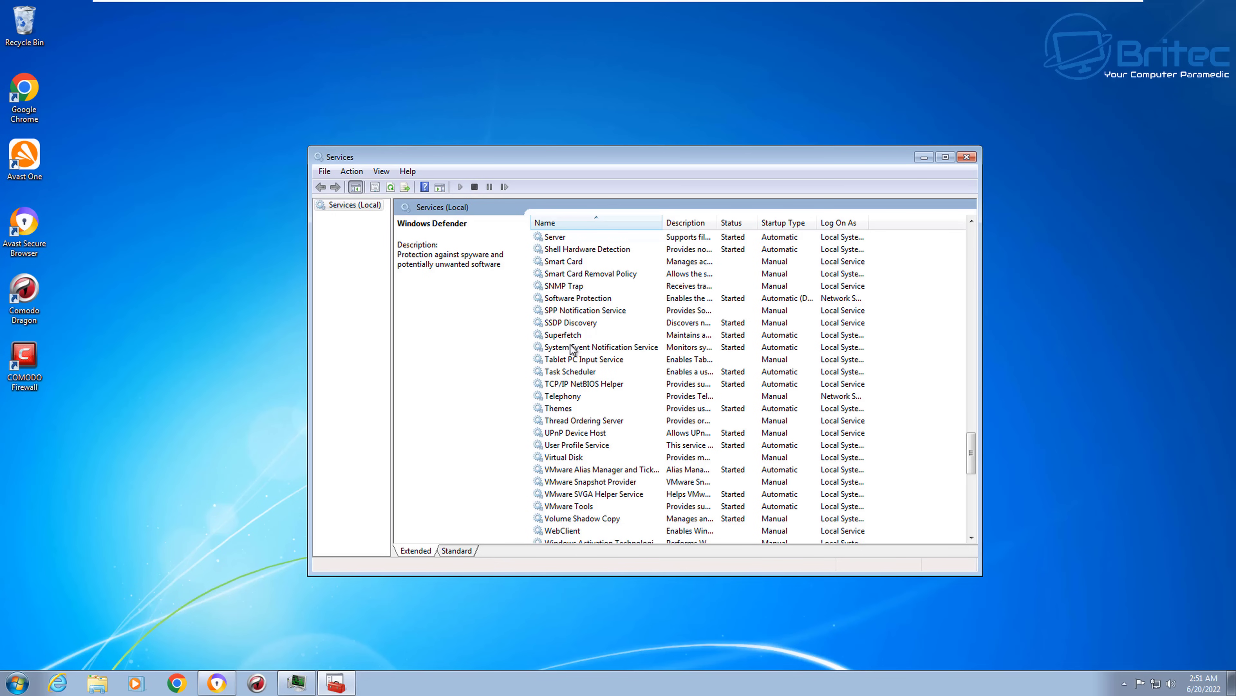
scroll(582, 295, "up", 2)
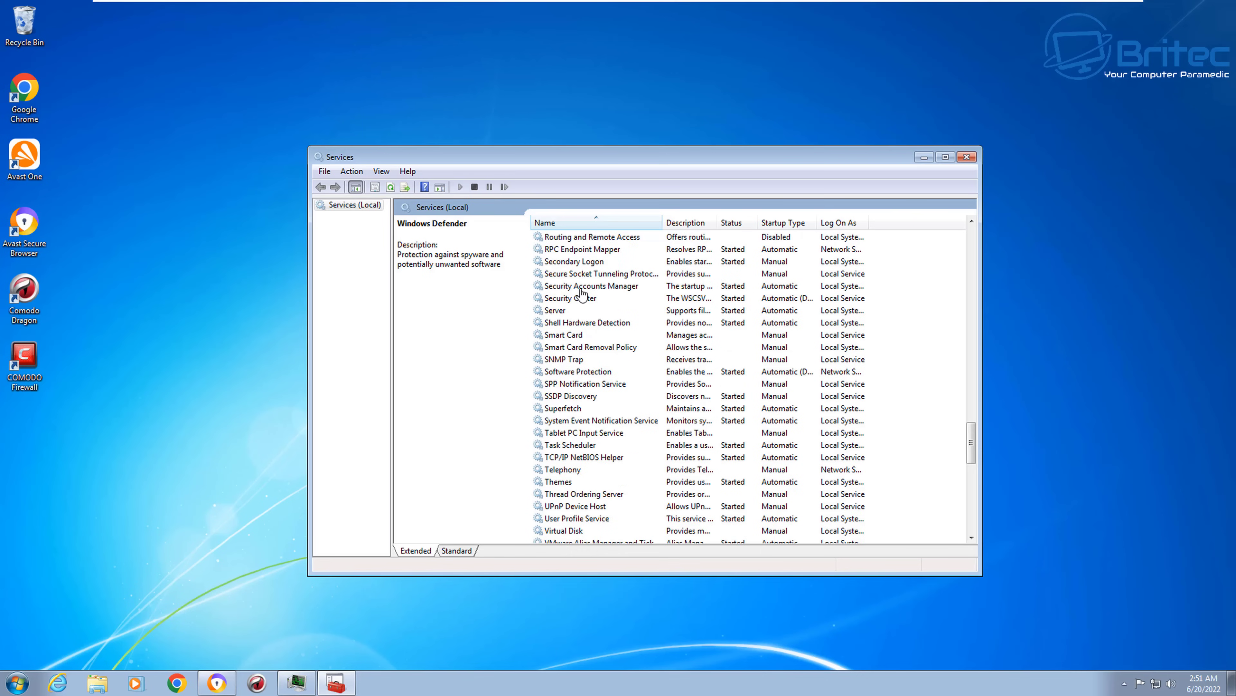
Step: Set the Secondary Logon service's startup type to Disabled and apply it
left_click(582, 263)
double_click(583, 263)
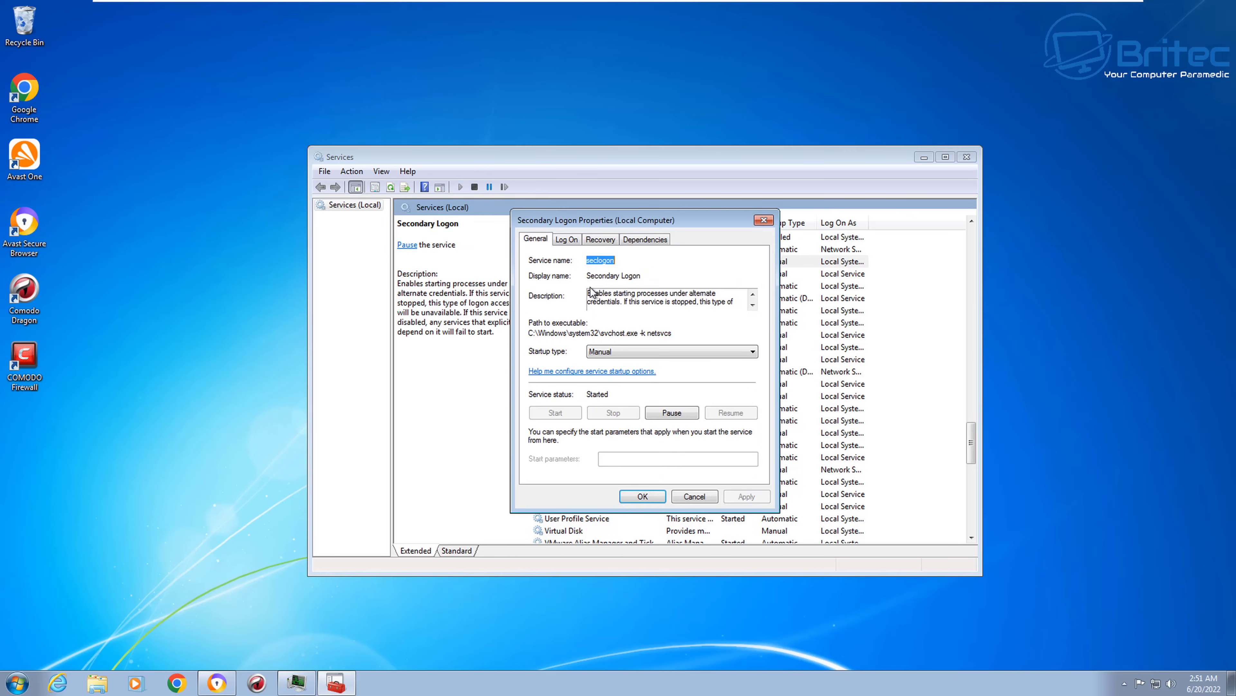
left_click(653, 351)
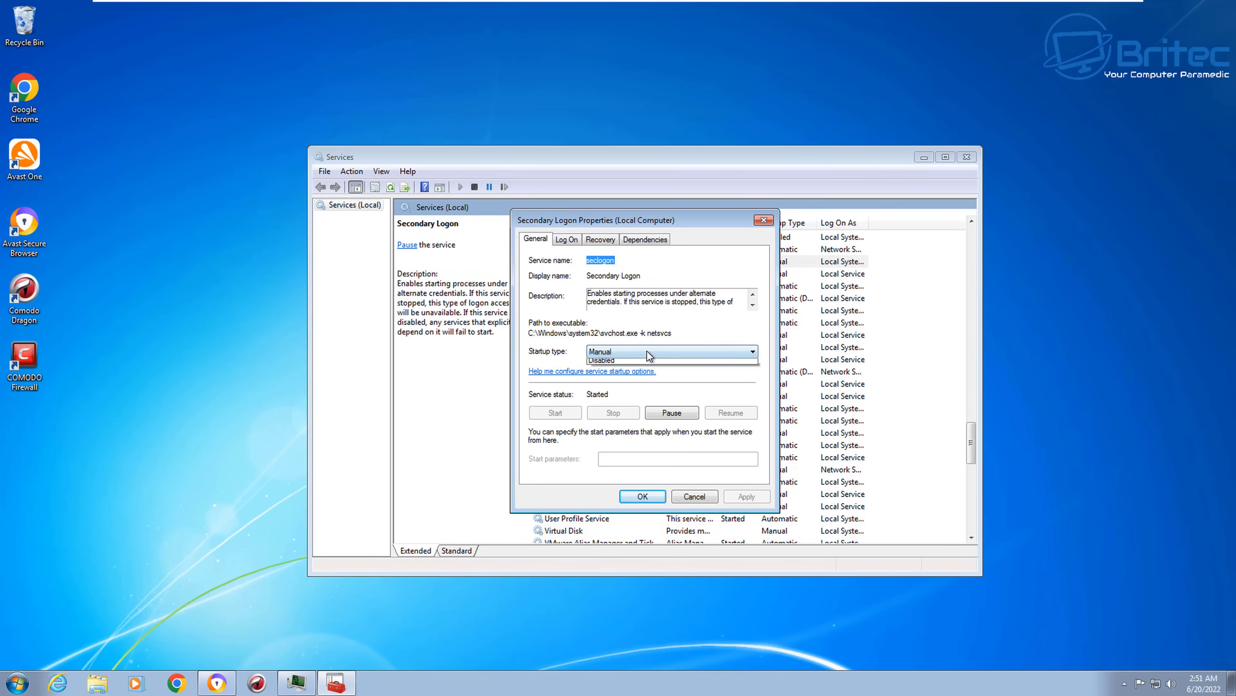
left_click(628, 392)
left_click(755, 500)
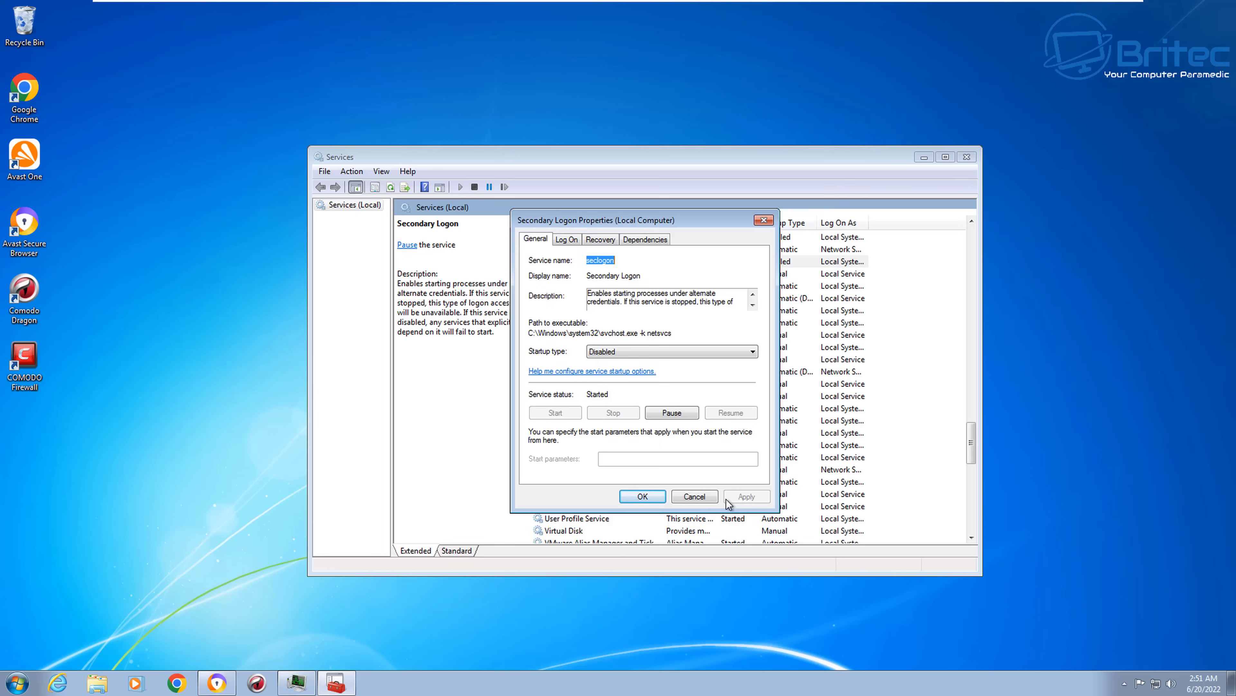
left_click(650, 496)
Step: Review RPC Endpoint Mapper's Log On, Recovery and Dependencies tabs, then select Remote Registry
scroll(590, 379, "up", 2)
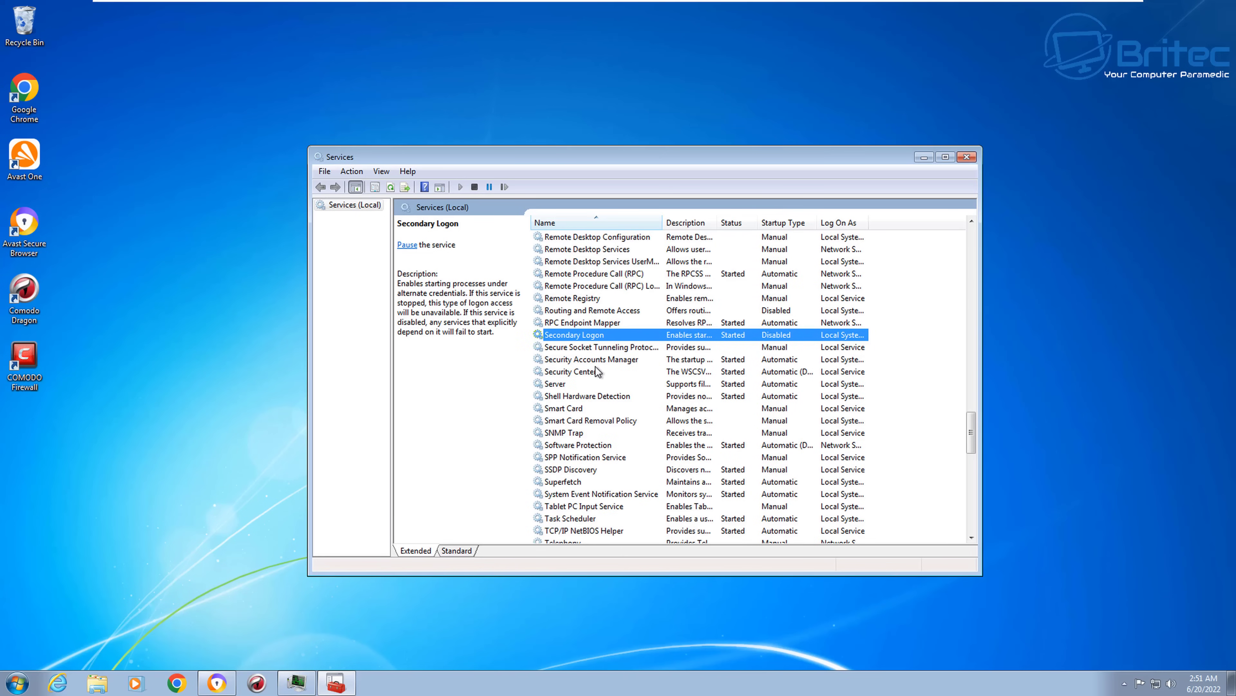
left_click(573, 323)
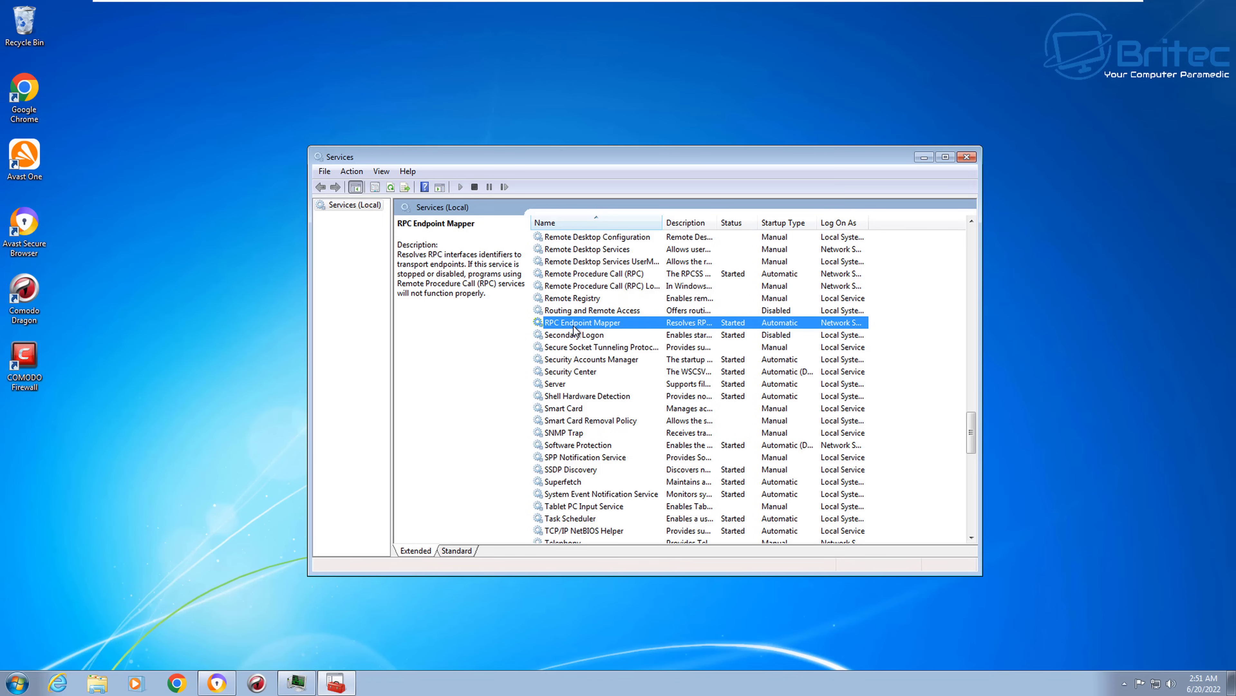
double_click(574, 326)
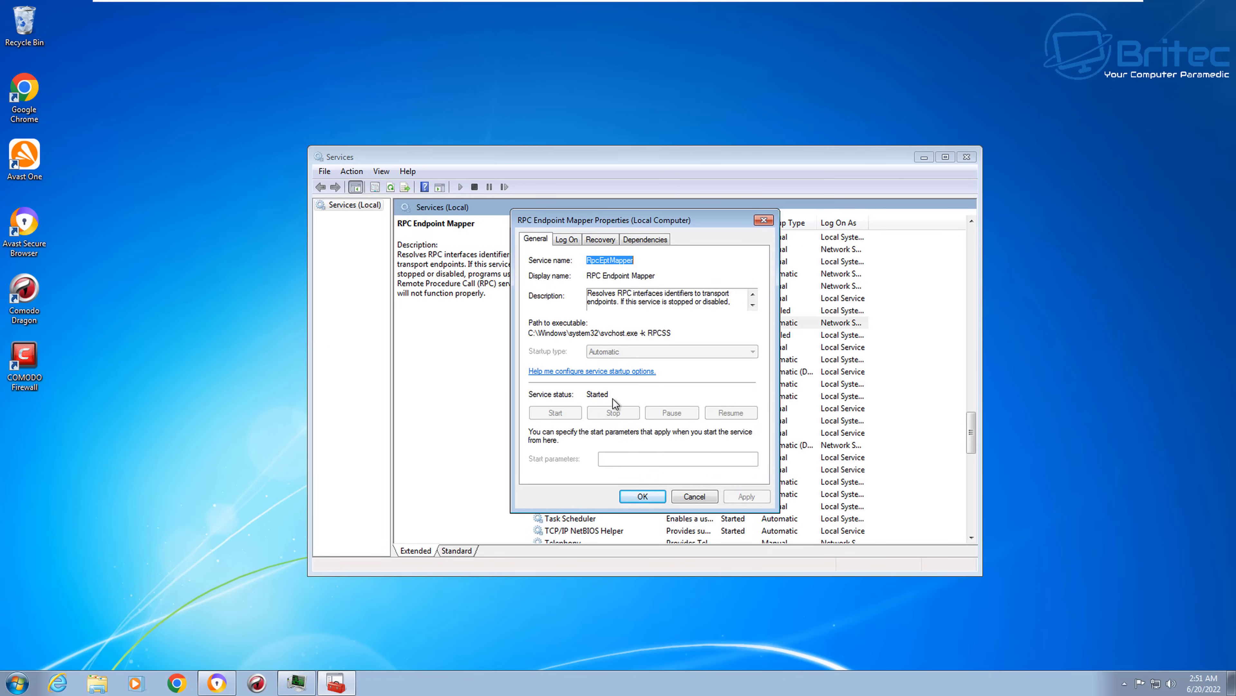
left_click(567, 239)
left_click(604, 240)
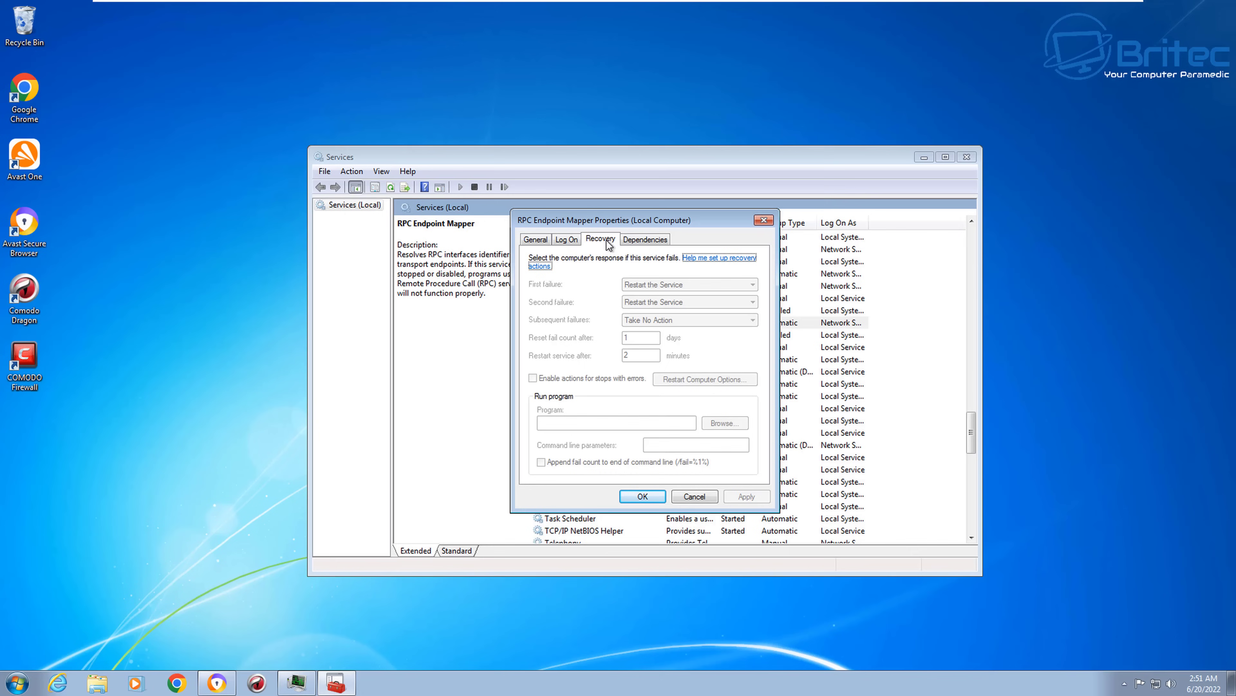
left_click(631, 241)
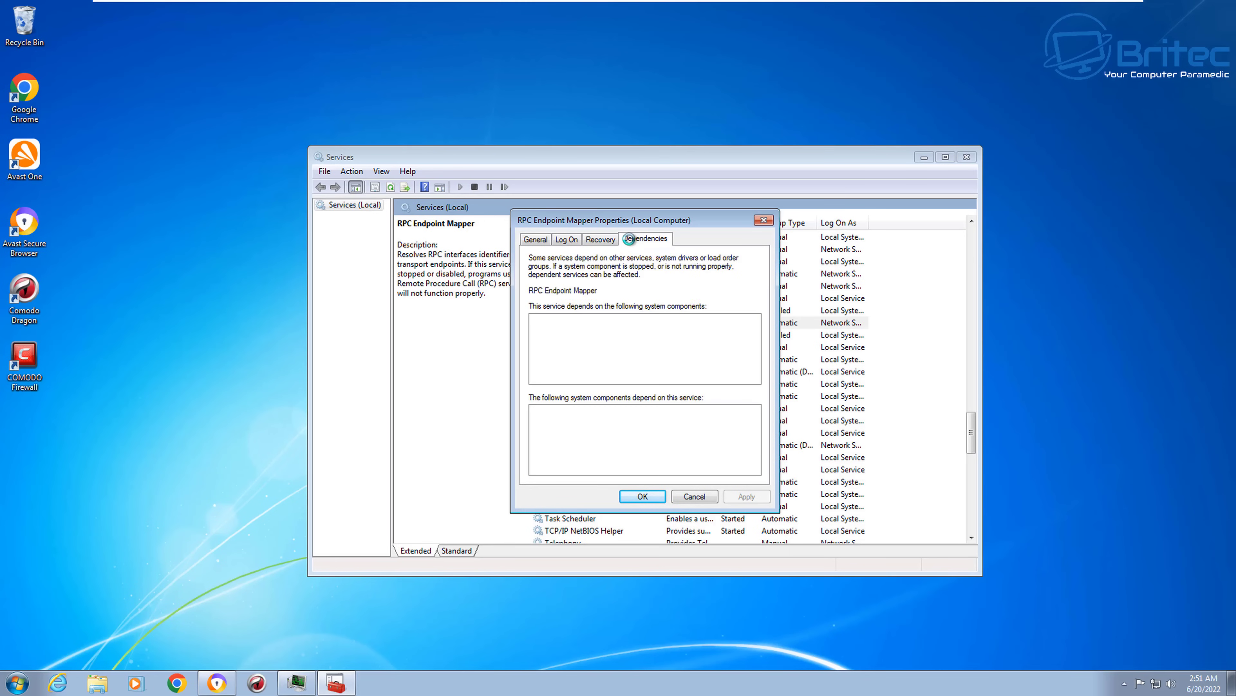
left_click(606, 239)
left_click(567, 240)
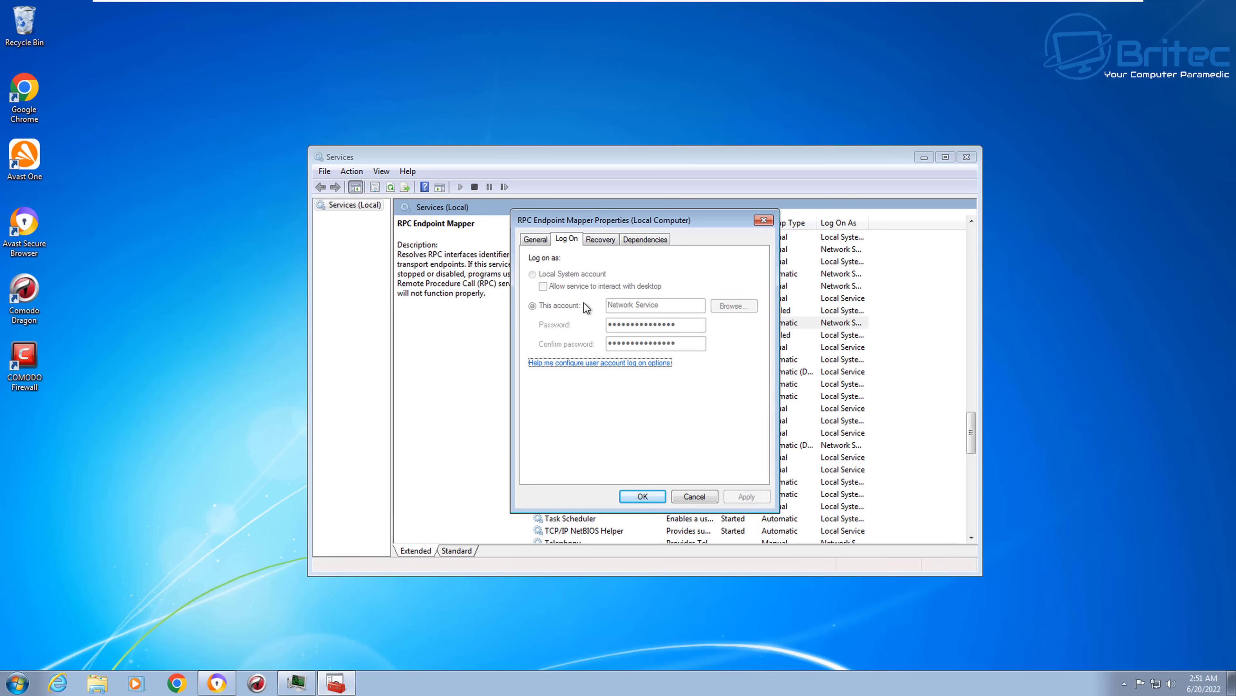
left_click(694, 497)
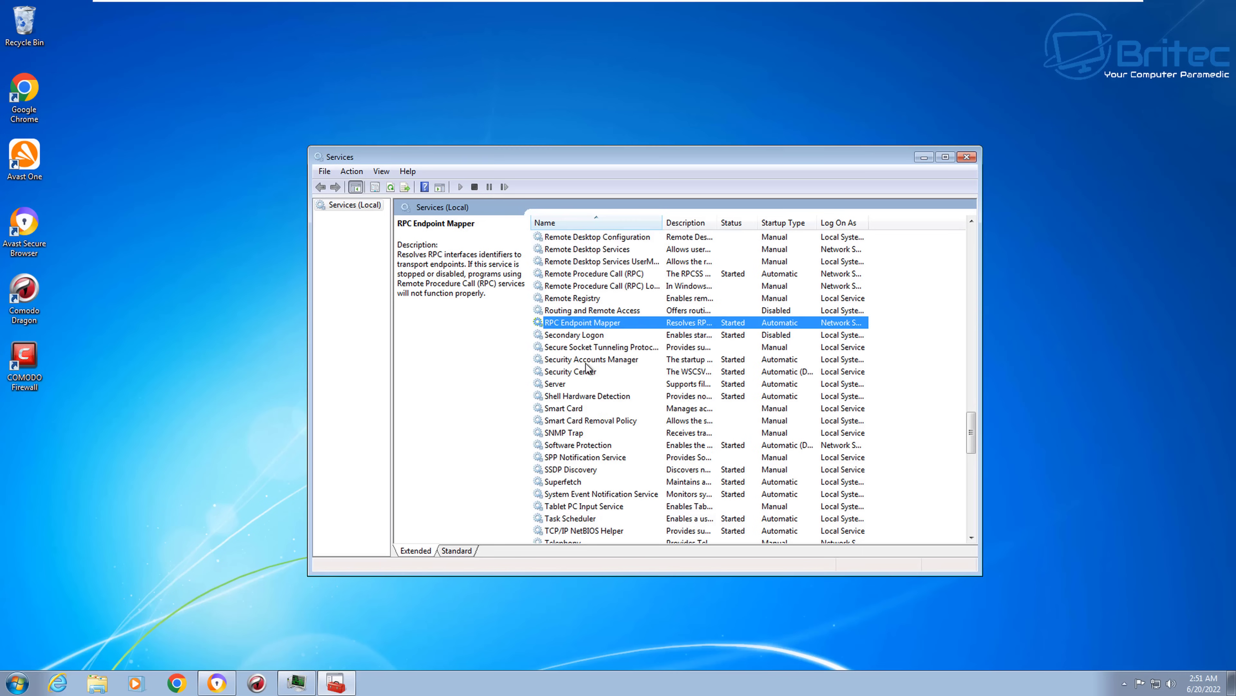
left_click(589, 313)
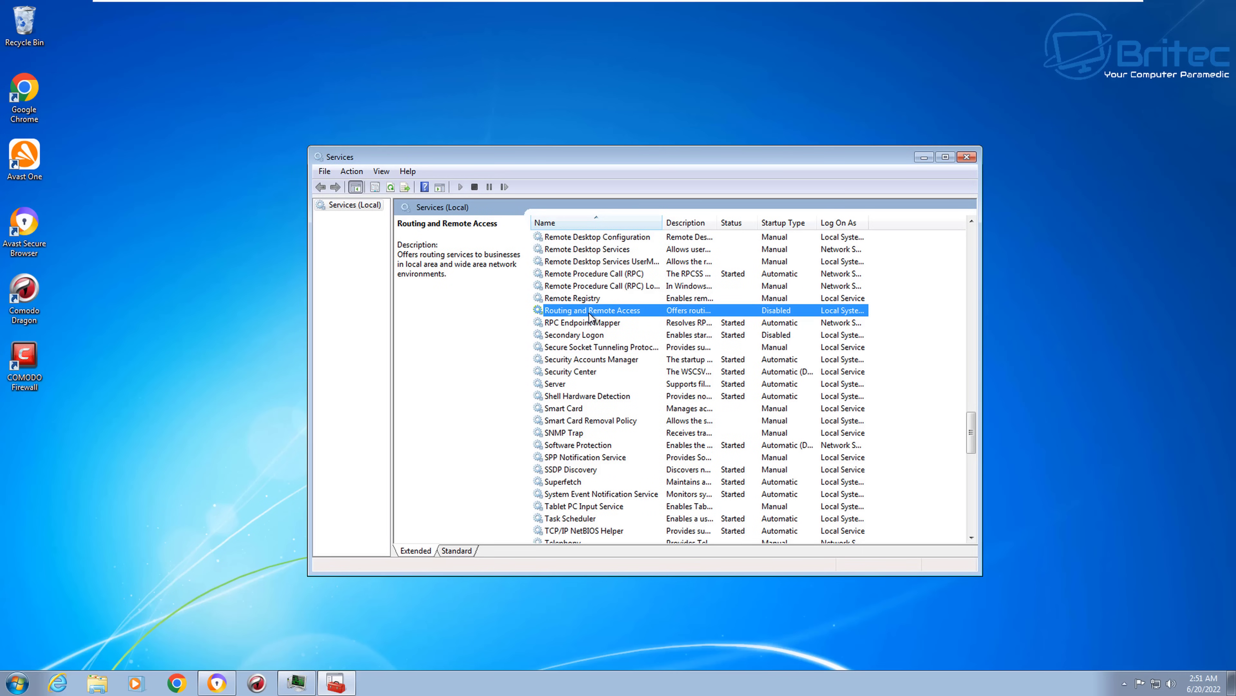
left_click(586, 298)
Step: Set the Remote Registry service's startup type to Disabled and apply it
double_click(584, 299)
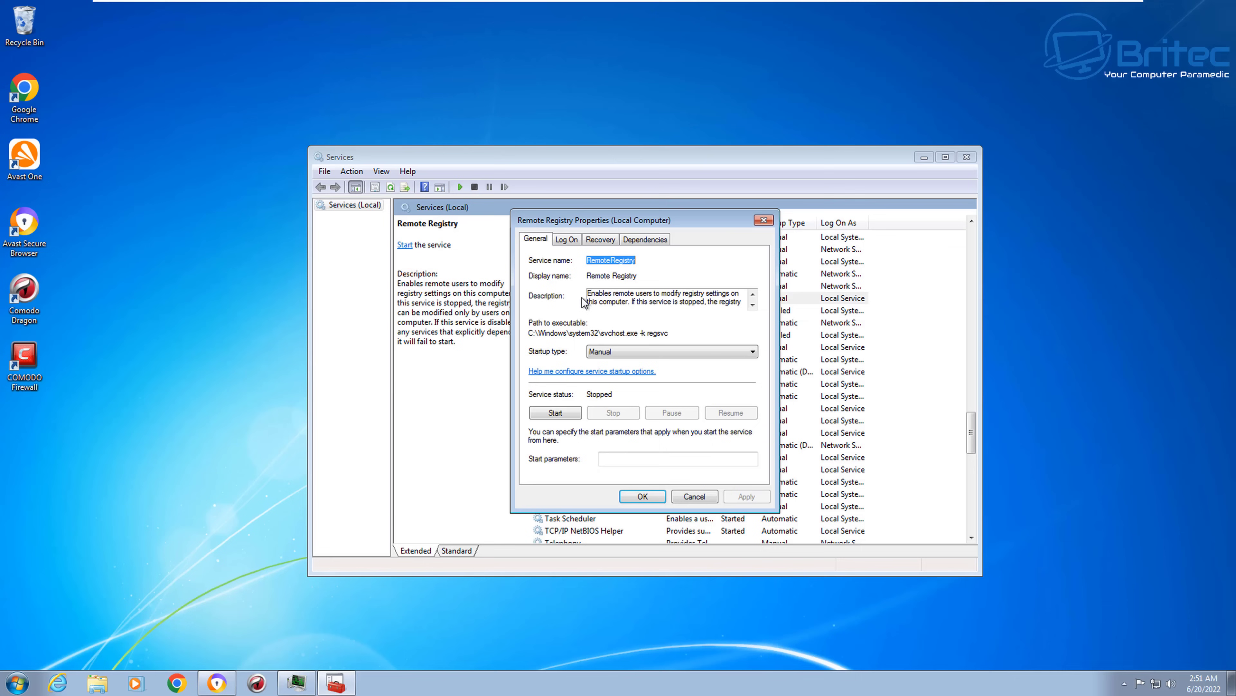
left_click(622, 352)
left_click(623, 392)
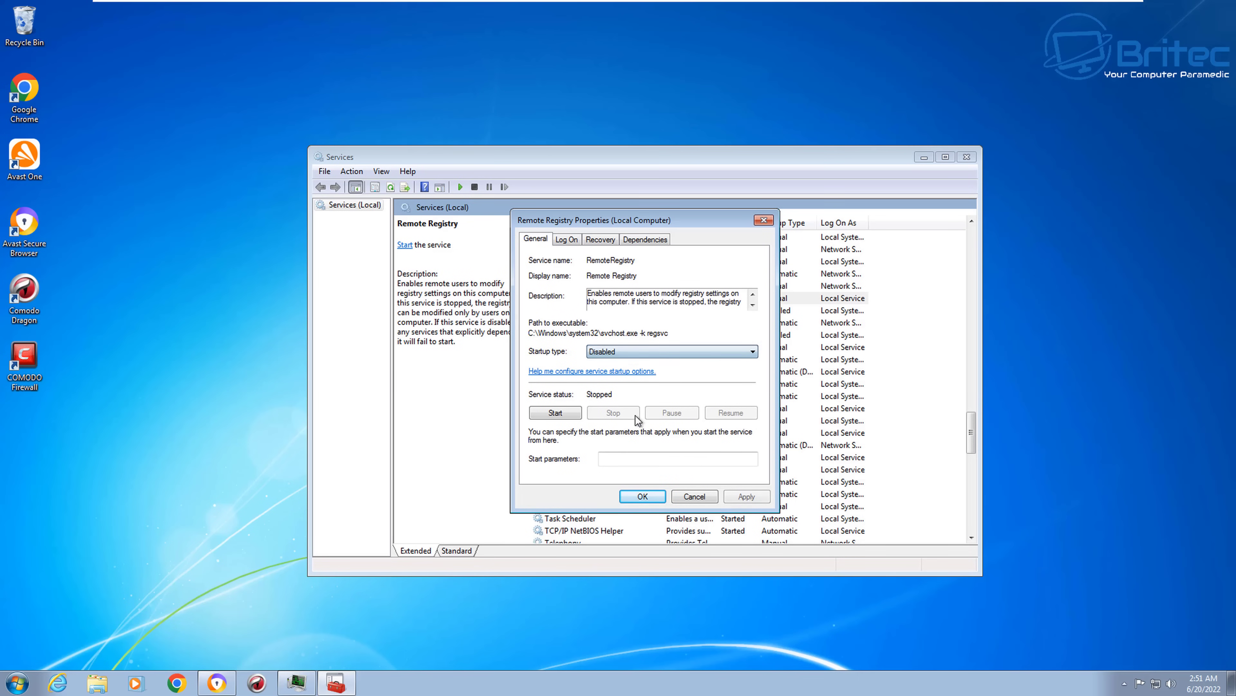
left_click(750, 494)
left_click(642, 495)
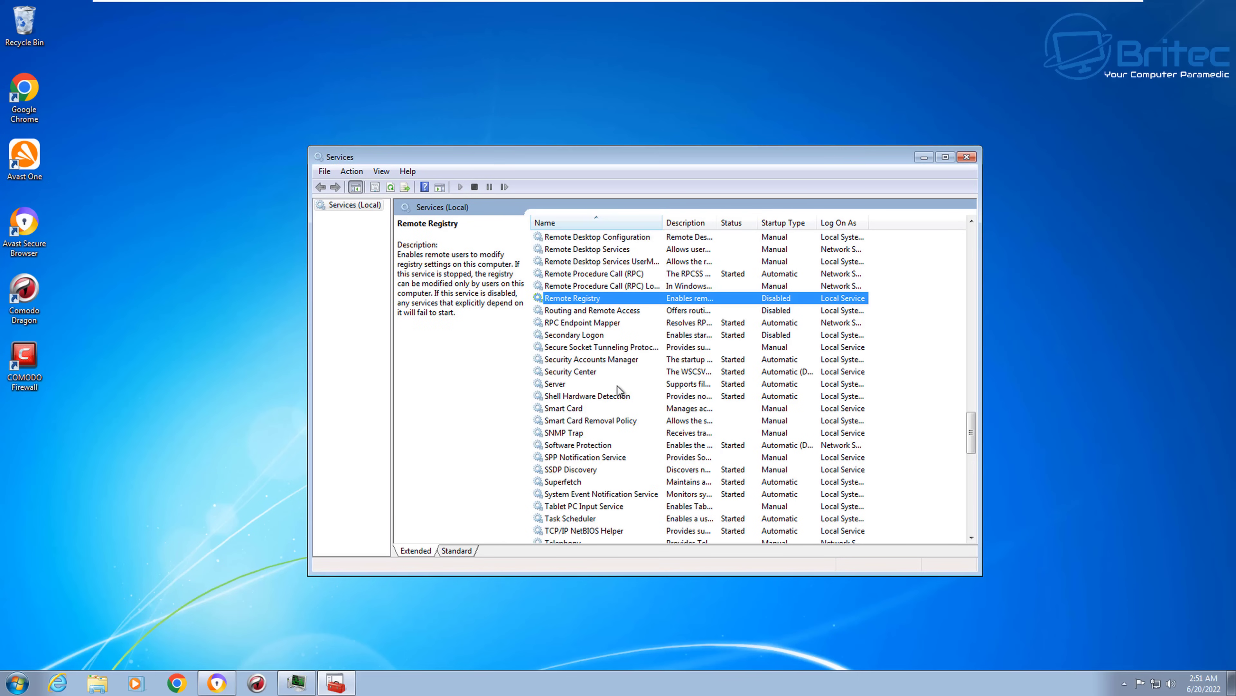
Step: Set the Remote Procedure Call (RPC) Locator service's startup type to Disabled
scroll(617, 386, "up", 2)
left_click(584, 360)
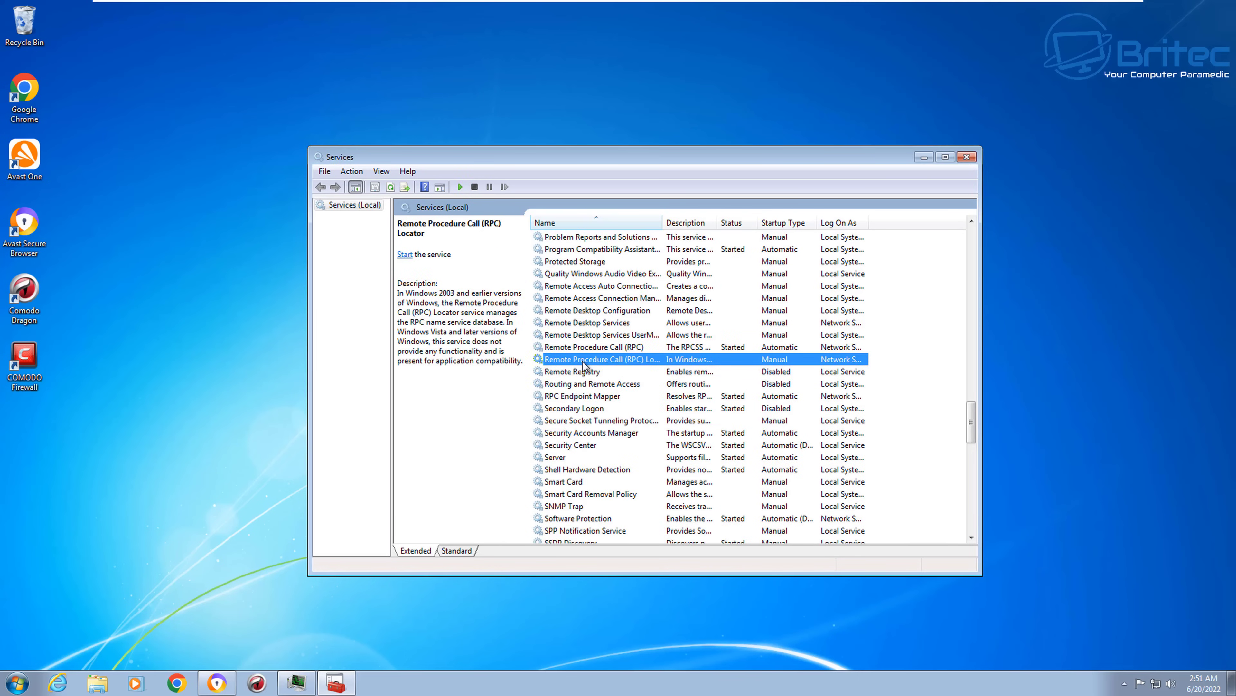
double_click(598, 359)
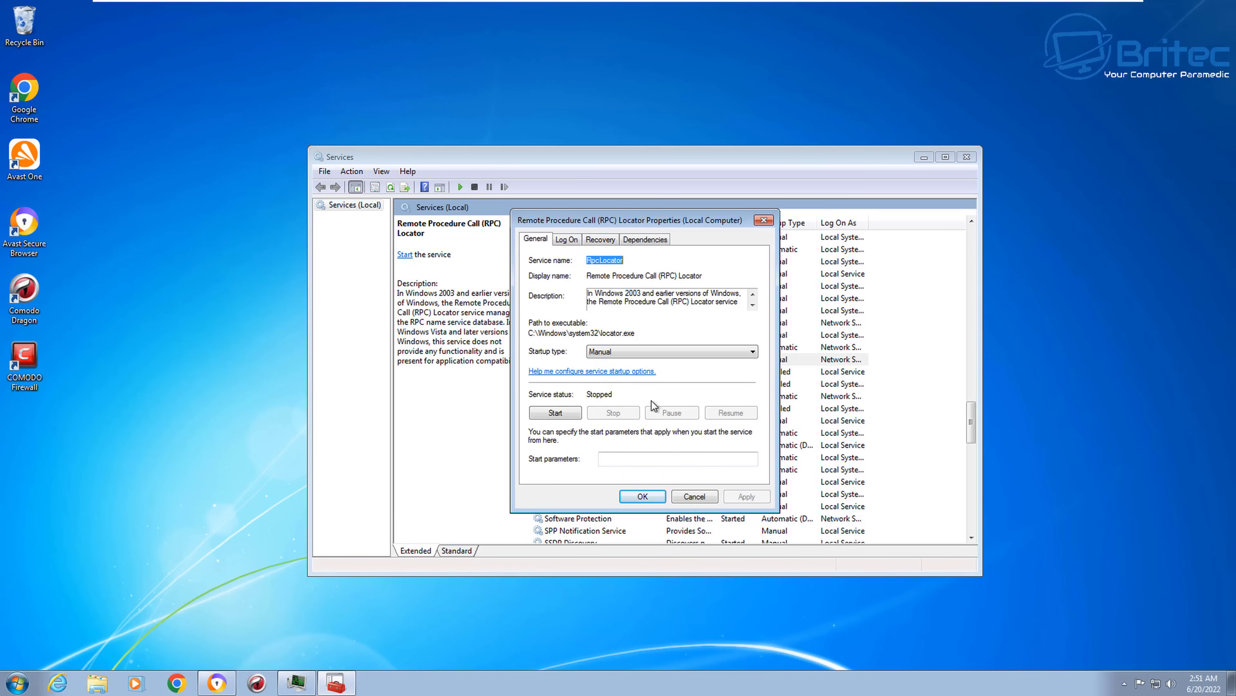
left_click(648, 353)
left_click(627, 389)
left_click(747, 495)
left_click(642, 496)
Step: Review the RPC service's Recovery and Log On tabs and close without changes
left_click(612, 346)
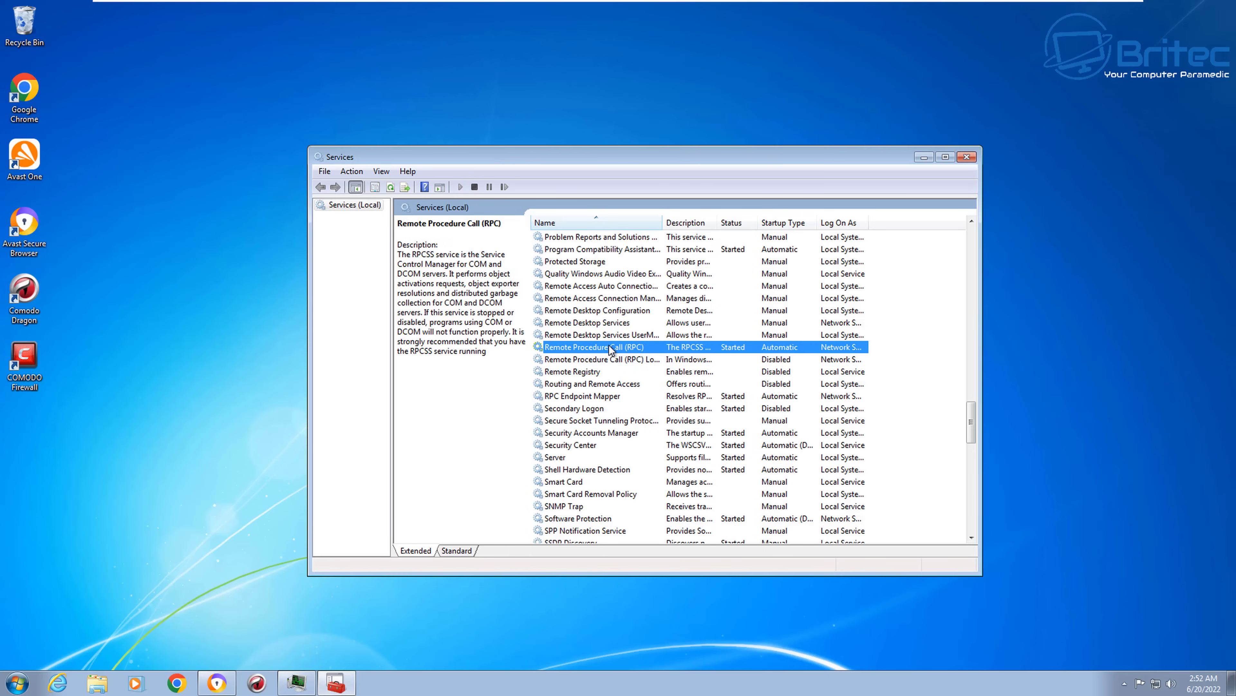
double_click(611, 347)
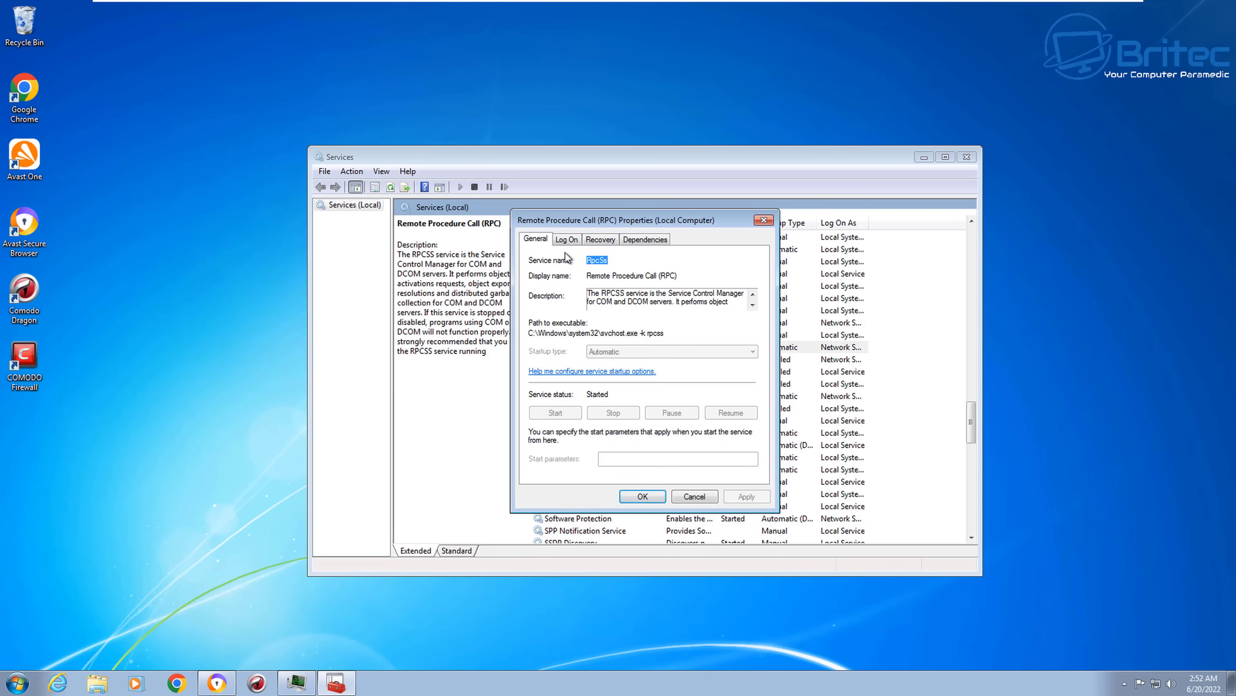
left_click(598, 241)
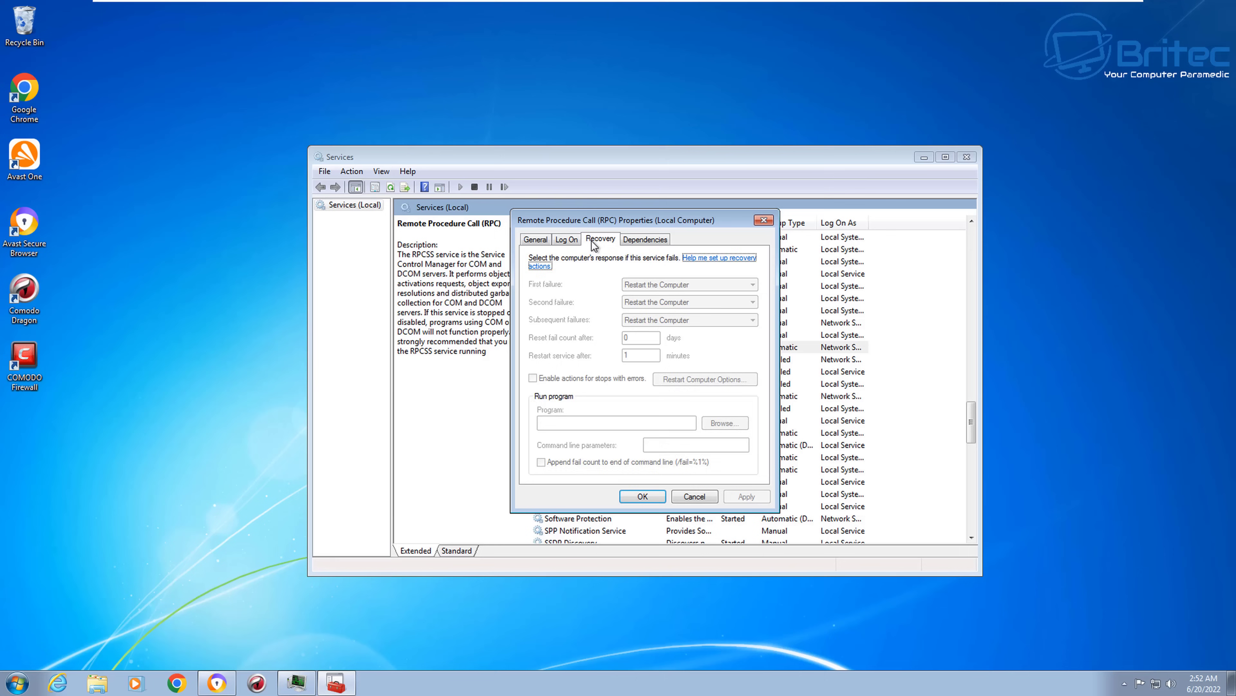
left_click(577, 243)
left_click(763, 221)
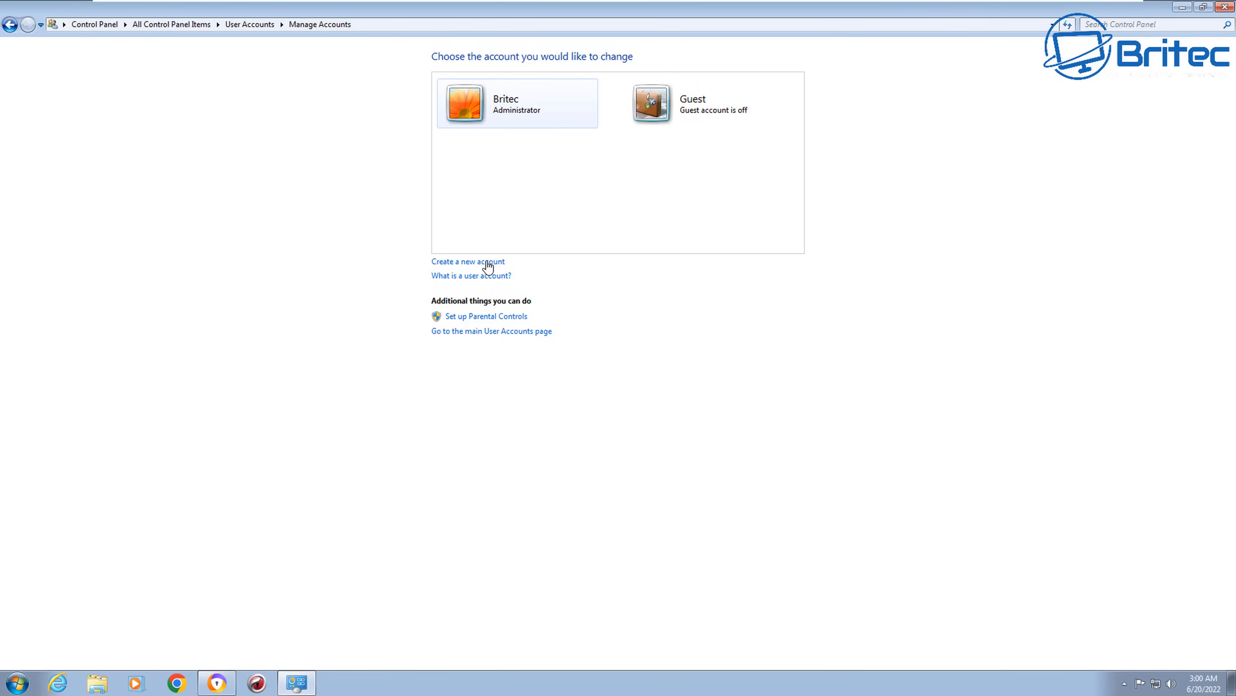
left_click(493, 262)
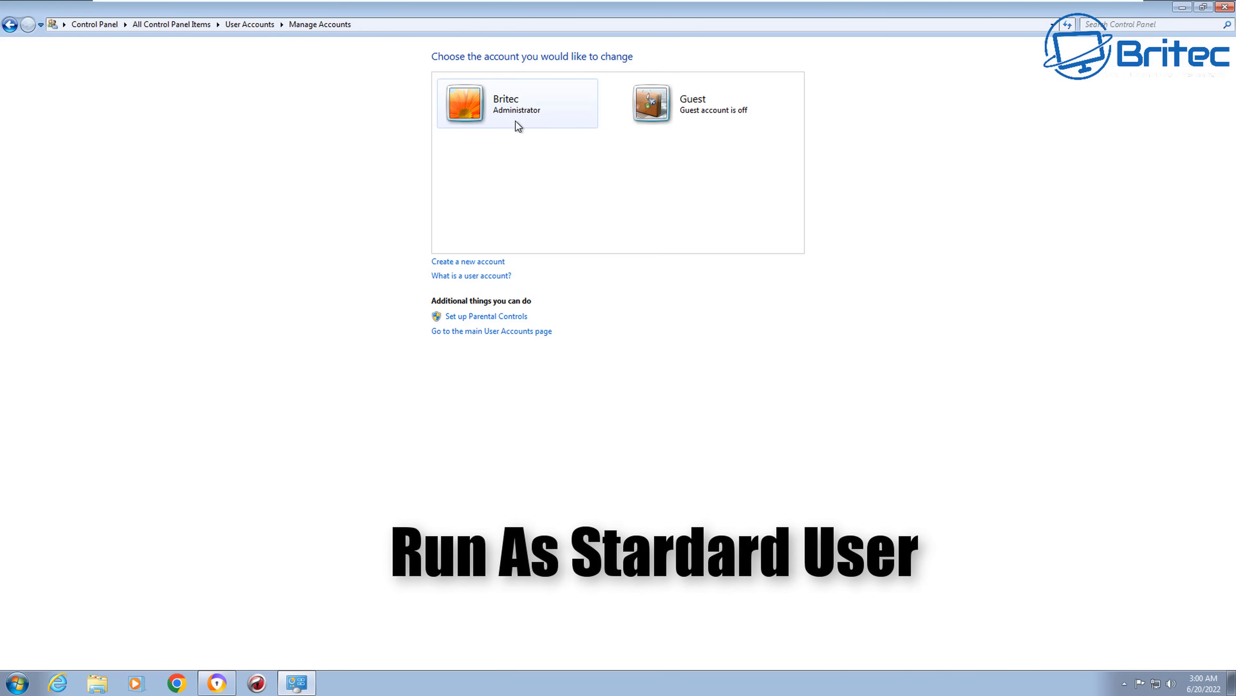
left_click(487, 262)
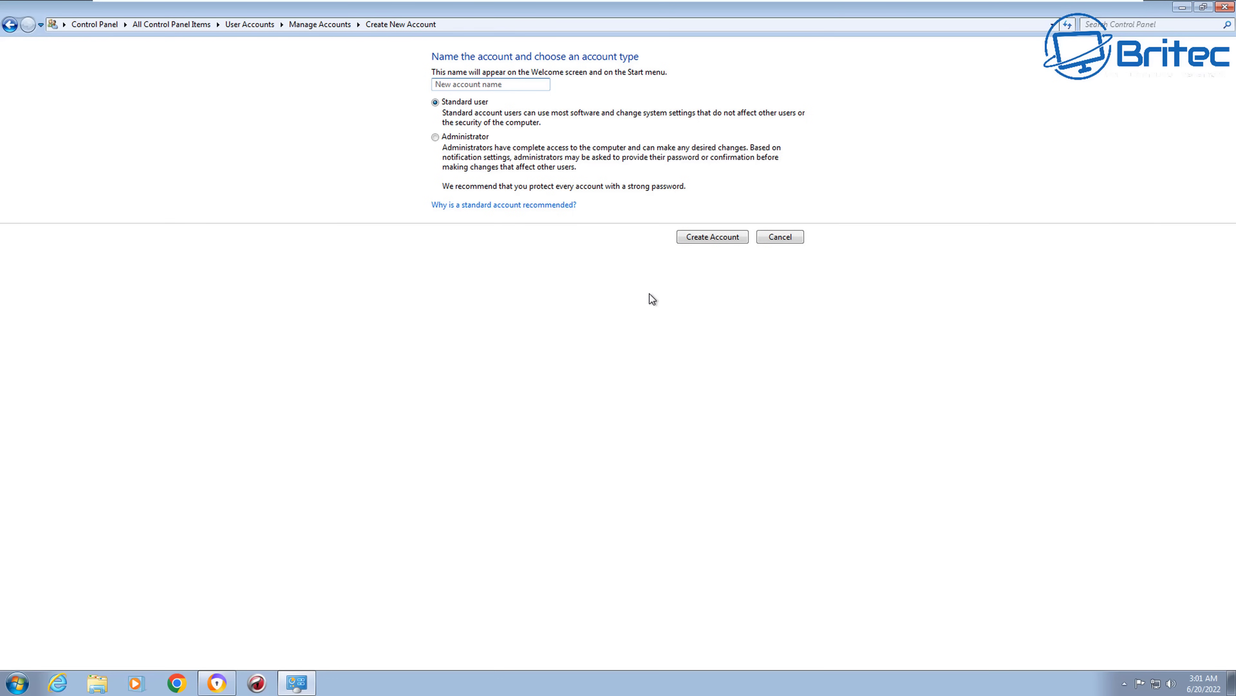
type("Uder")
key("BackSpace")
key("BackSpace")
key("BackSpace")
key("BackSpace")
type("Brite")
key("BackSpace")
key("BackSpace")
key("BackSpace")
key("BackSpace")
key("BackSpace")
type("Admin")
double_click(466, 82)
left_click(776, 241)
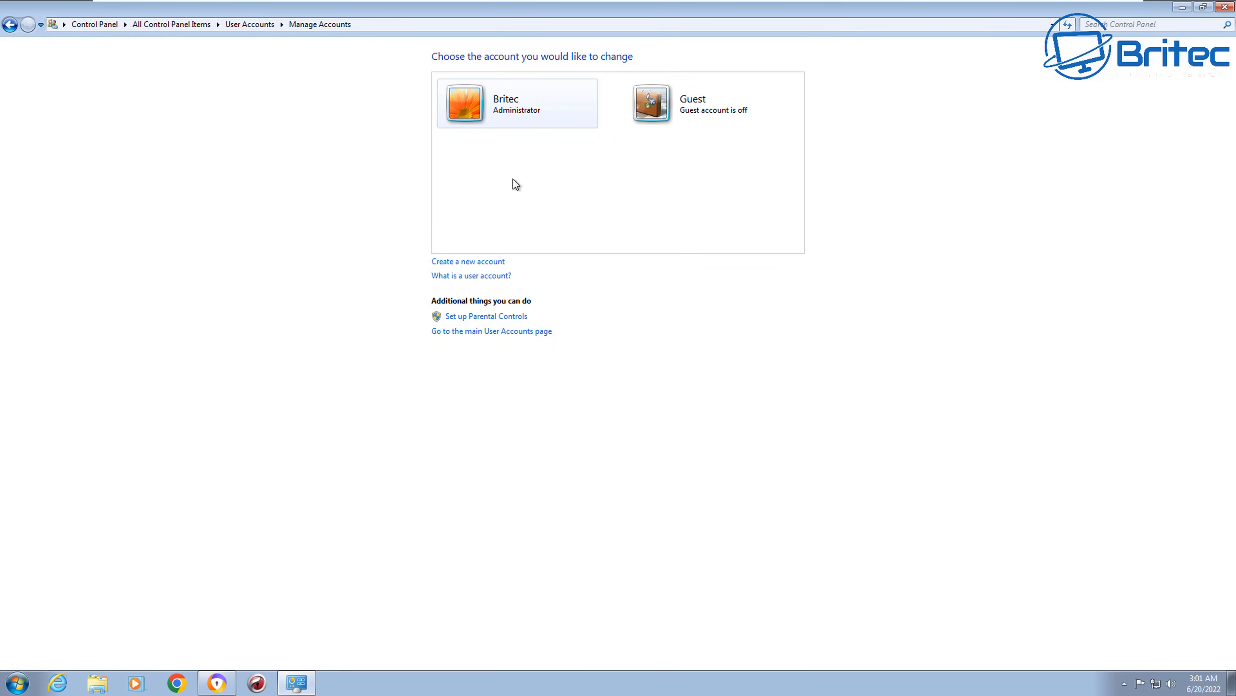
Step: Change the Britec administrator account's name to 'Admin'
left_click(502, 103)
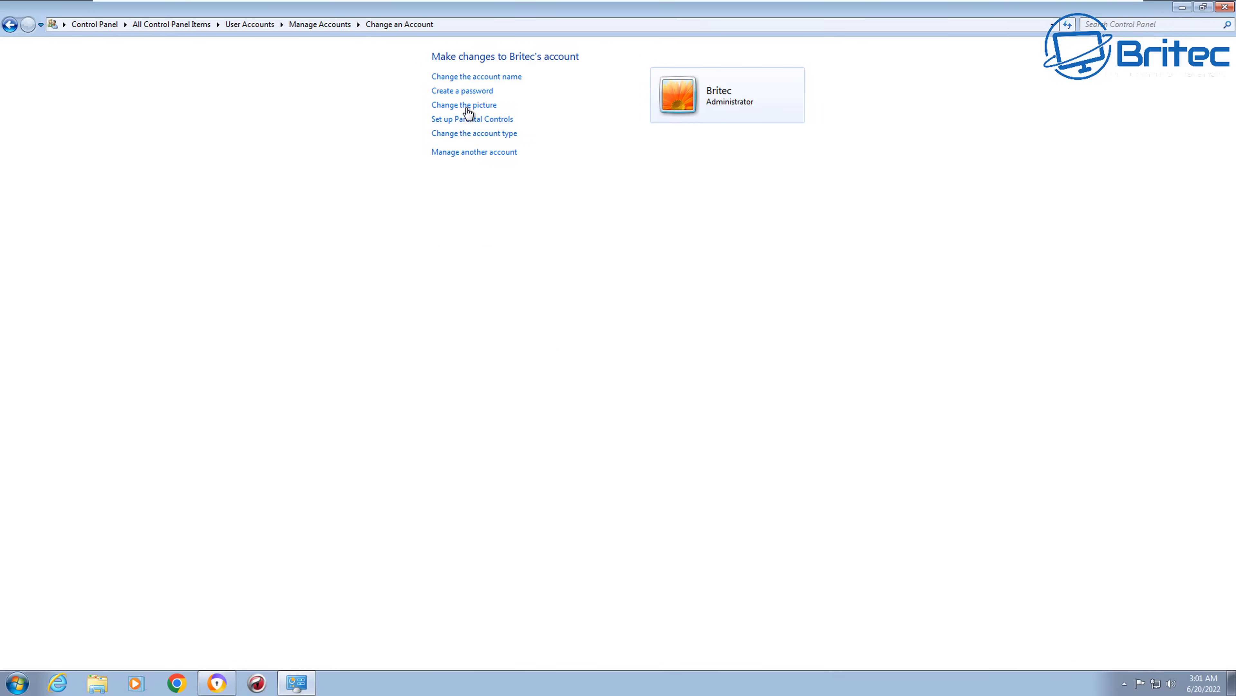
left_click(479, 78)
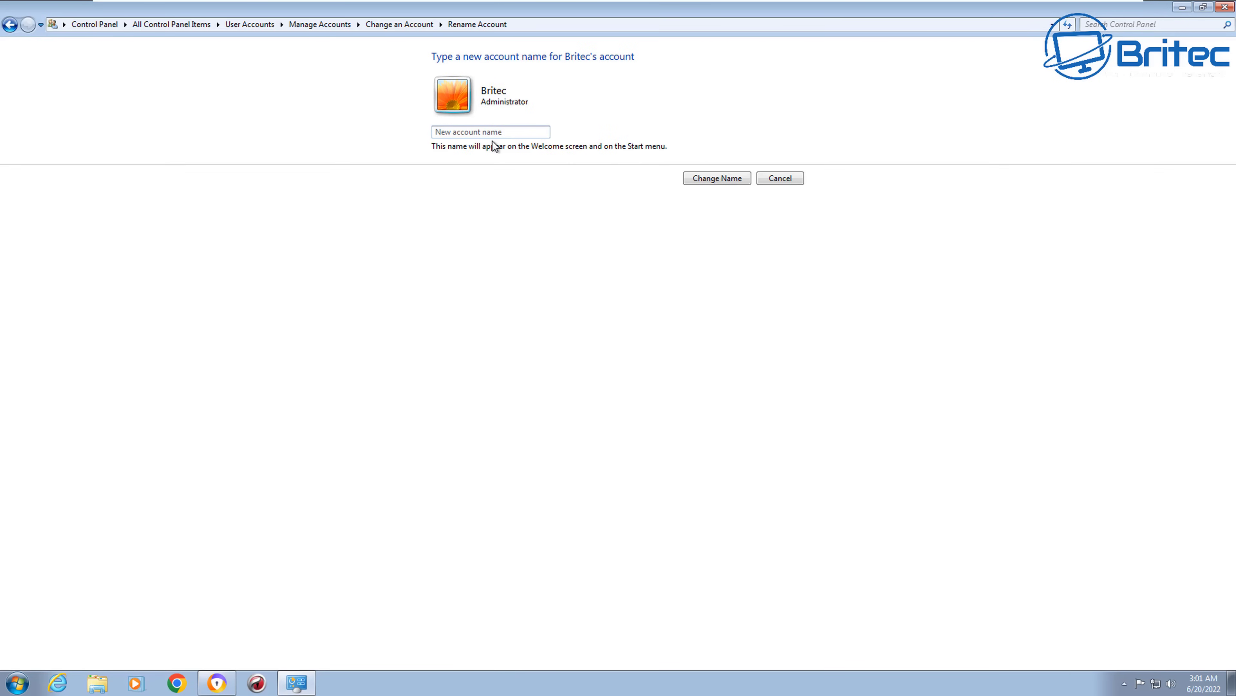
type("Admin")
left_click(716, 178)
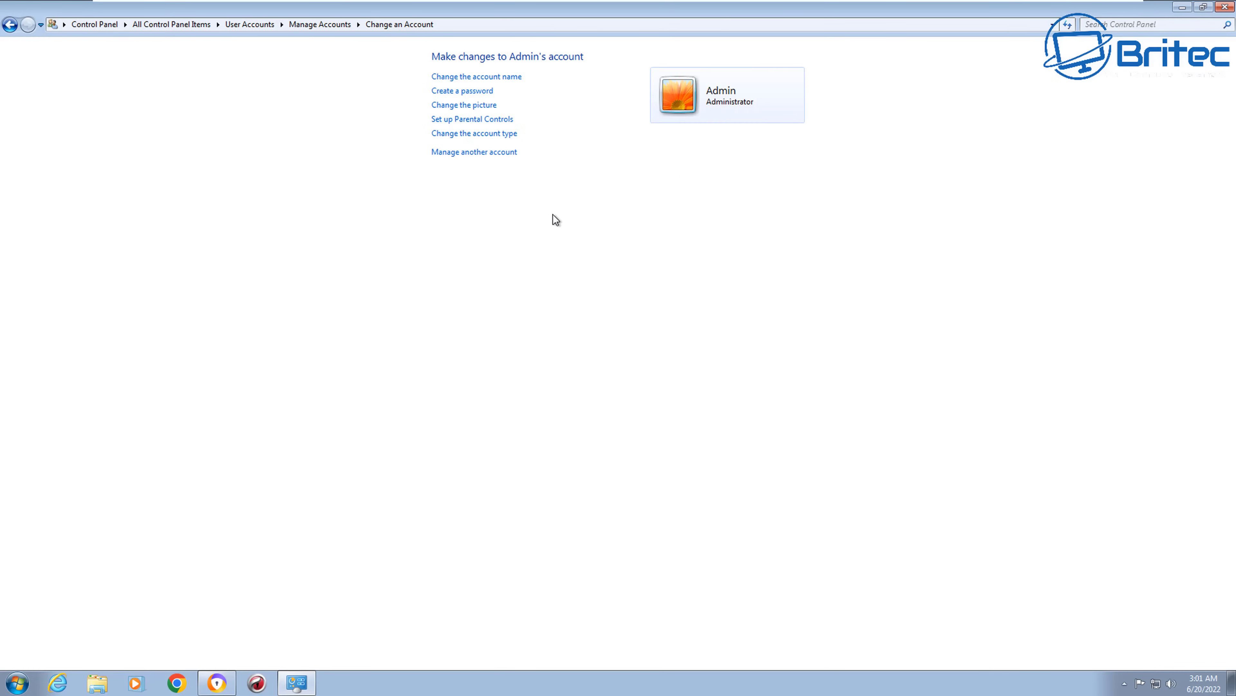
Step: Create a new standard user account named Britec, then open the Admin account's settings
left_click(479, 152)
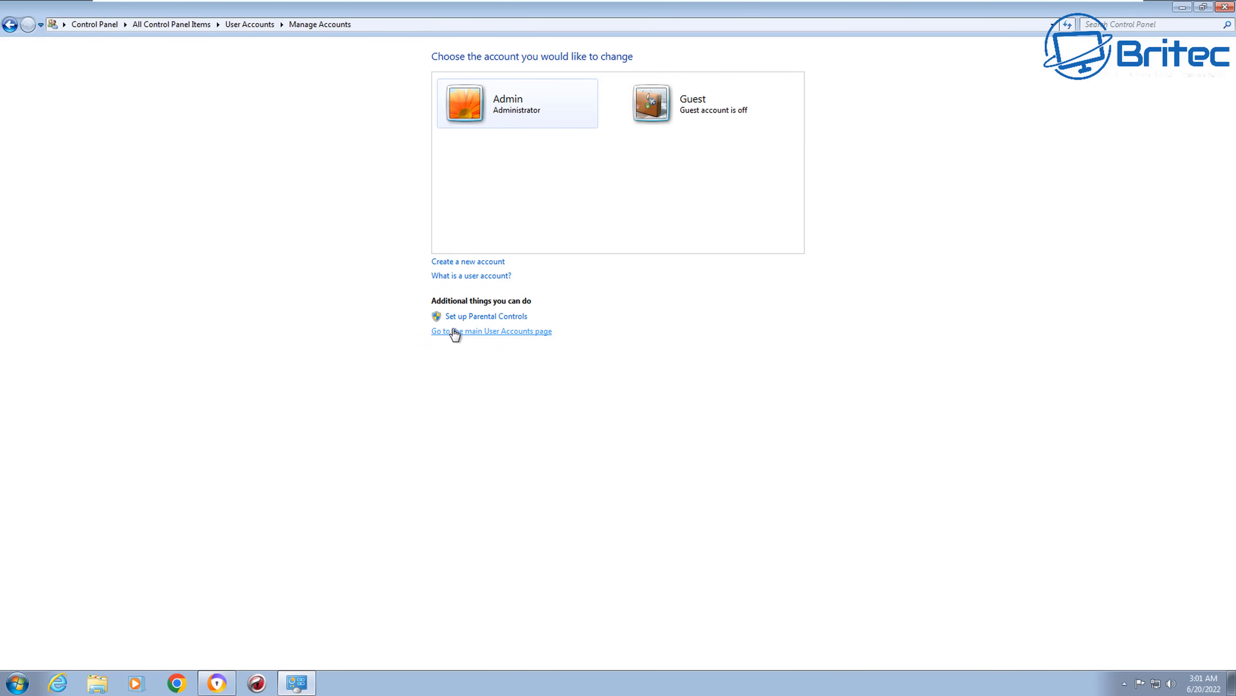
left_click(476, 261)
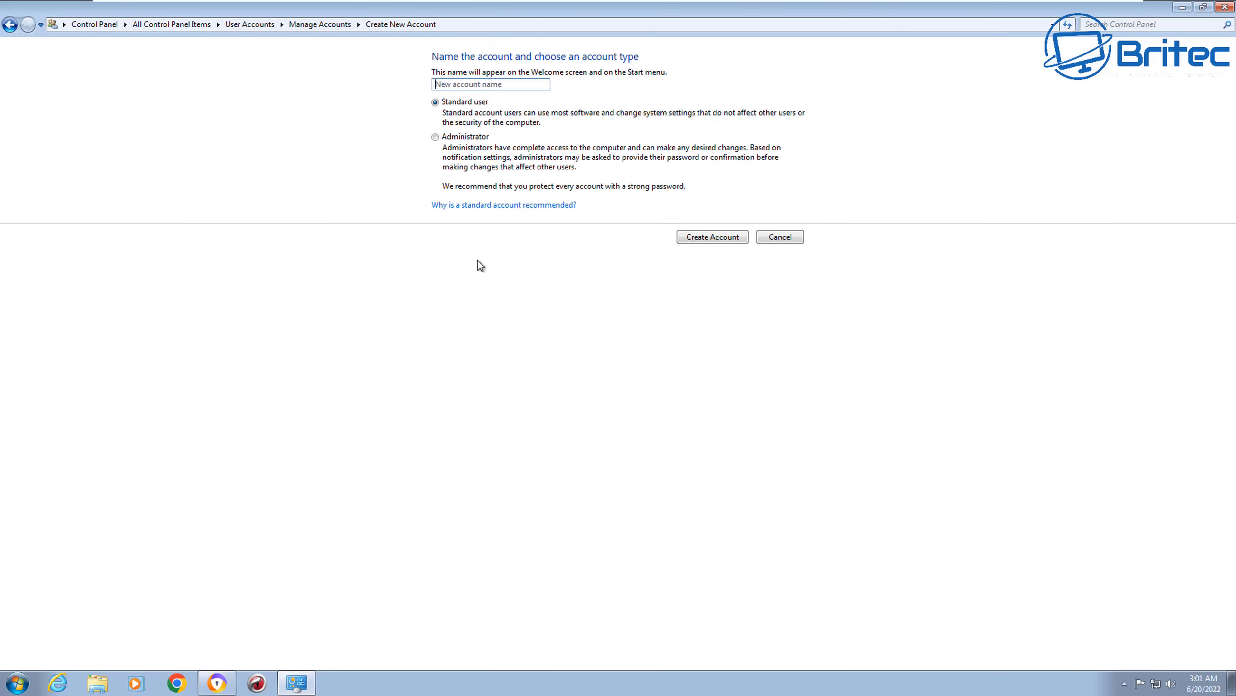
left_click(461, 86)
type("Britec")
left_click(718, 239)
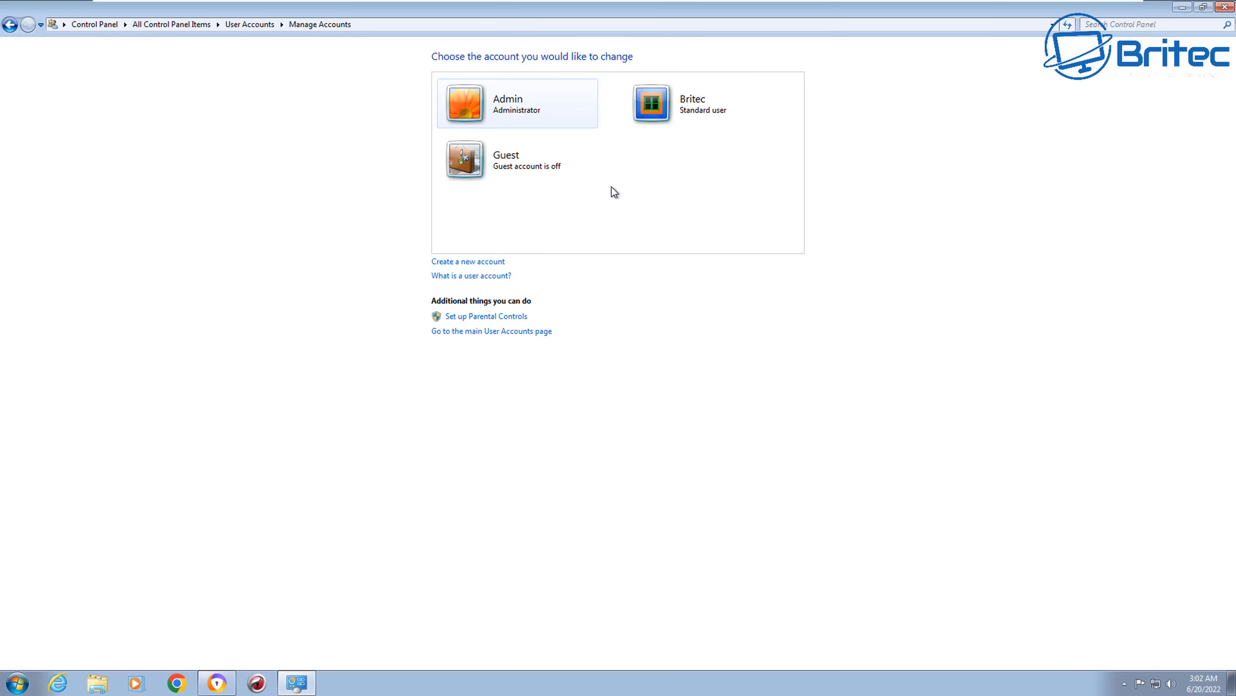
left_click(511, 113)
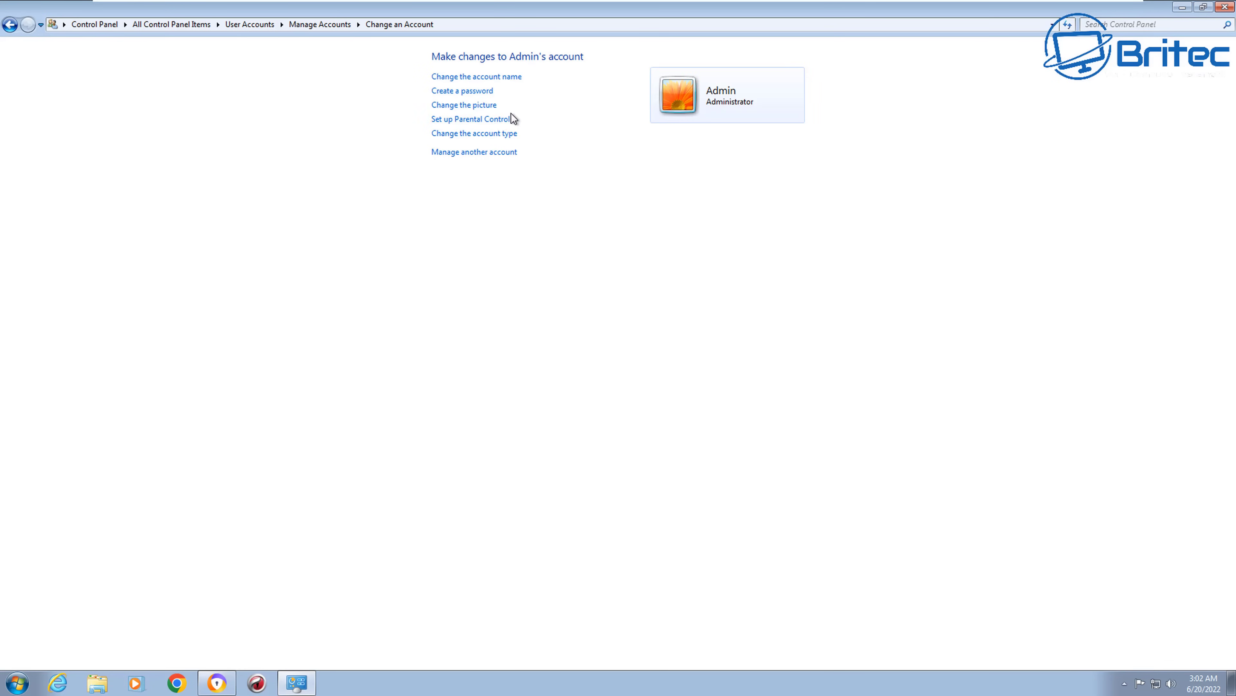
Step: Give the Admin account a password, entered twice, with the hint 'name'
left_click(471, 93)
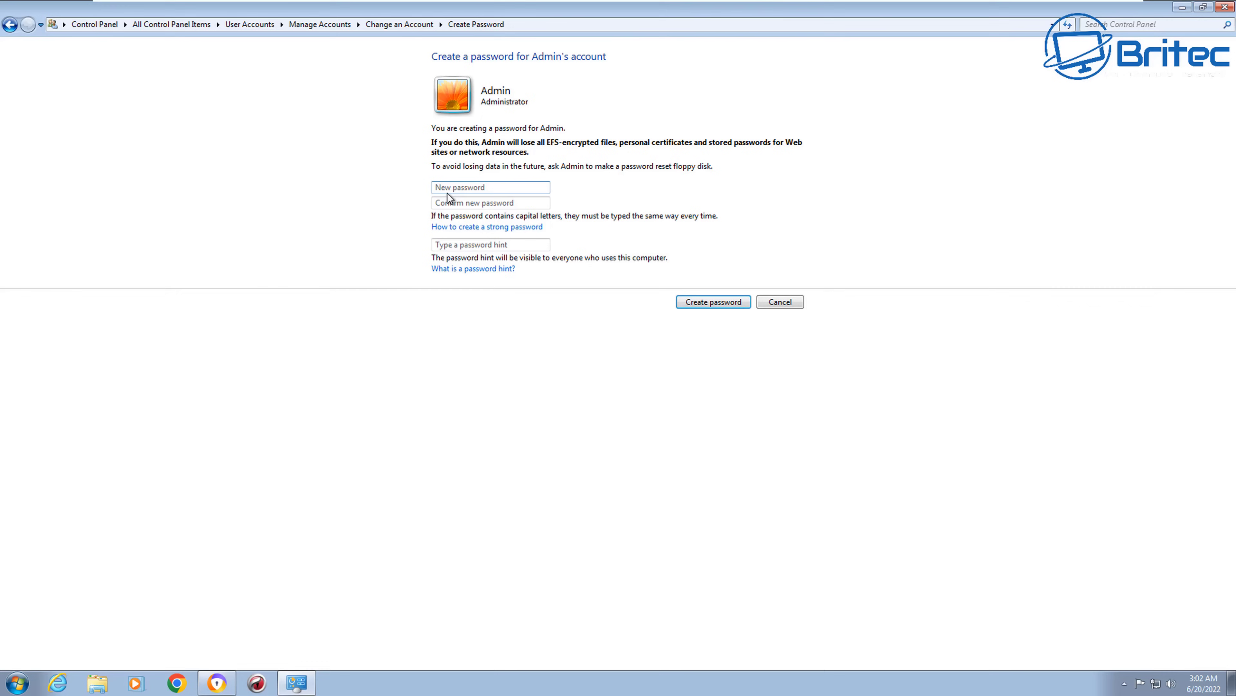
type("••••••")
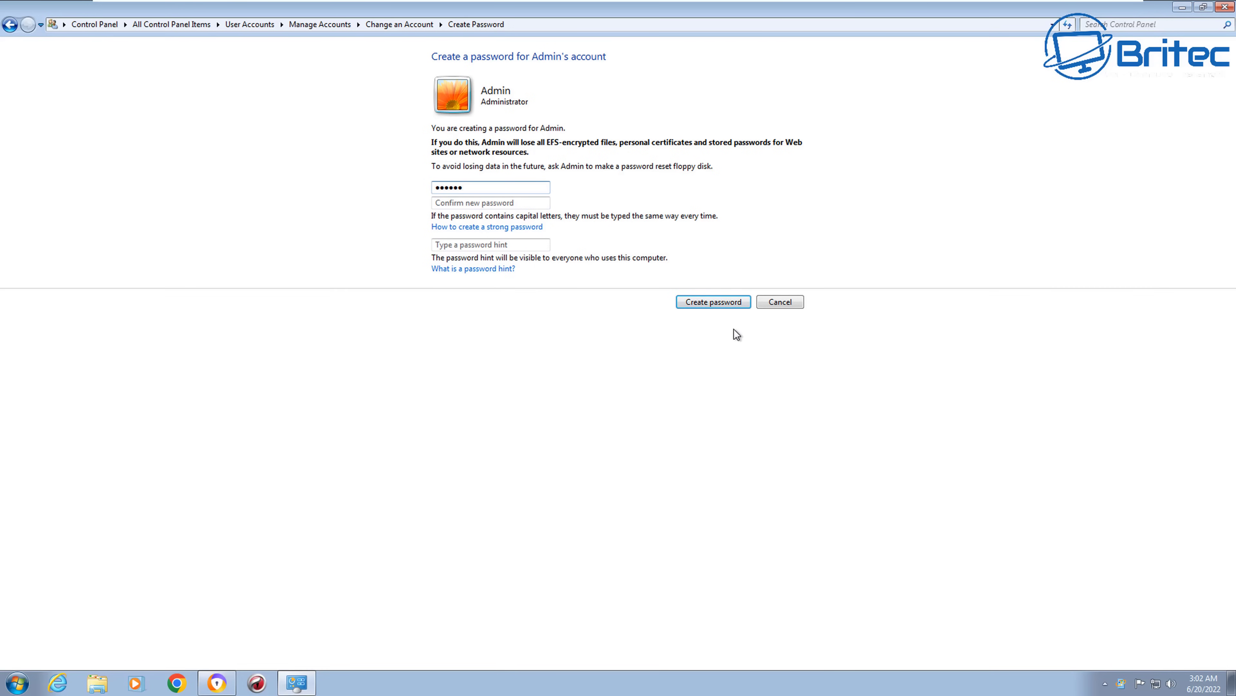
left_click(454, 204)
type("••••••")
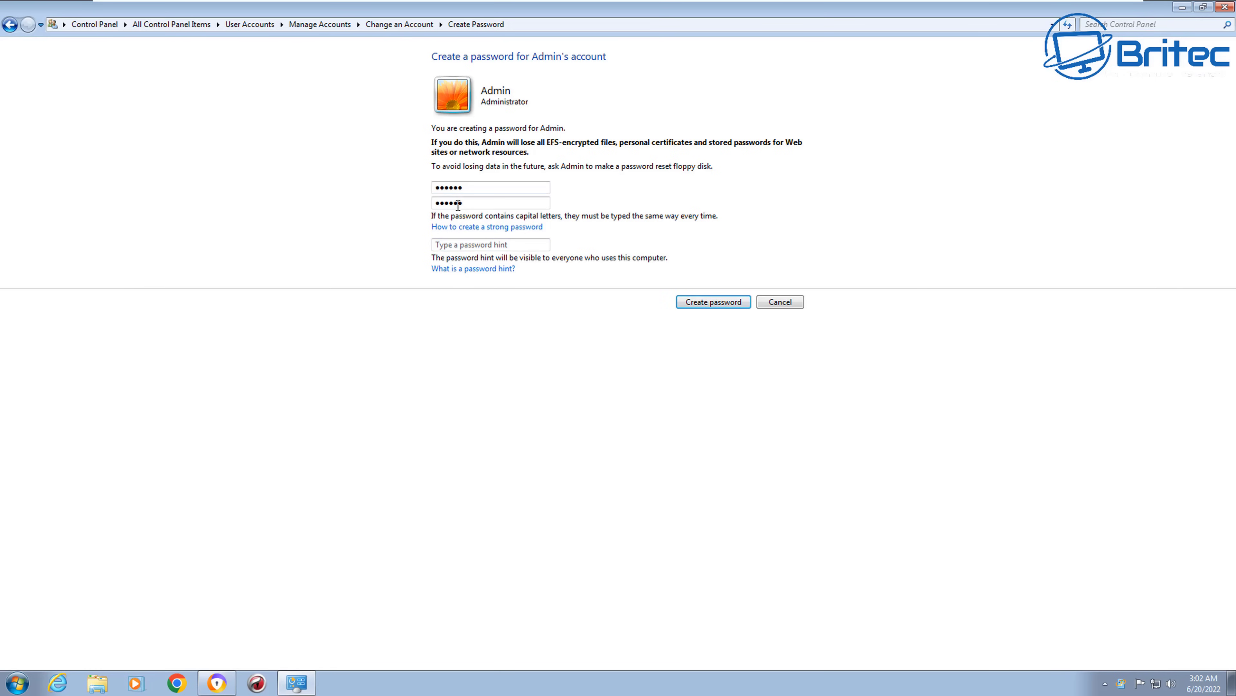
left_click(459, 245)
type("name")
left_click(702, 303)
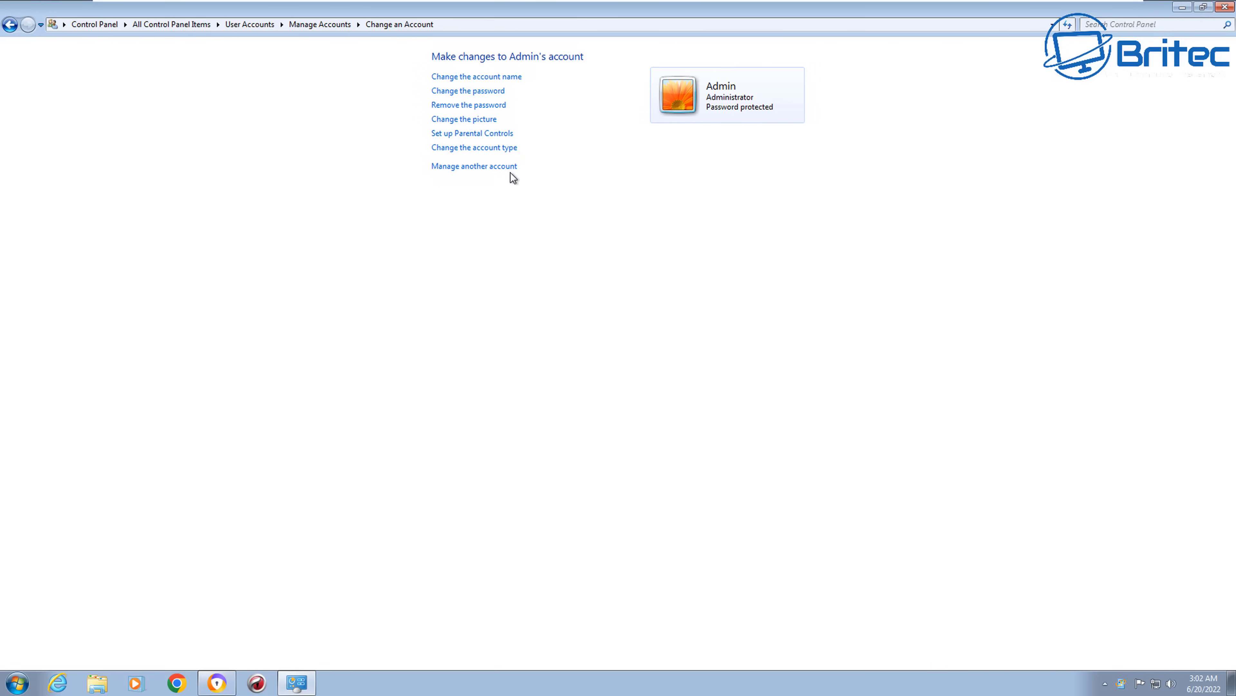
Step: Check the Britec standard account's page from the account list, then close Control Panel
left_click(483, 167)
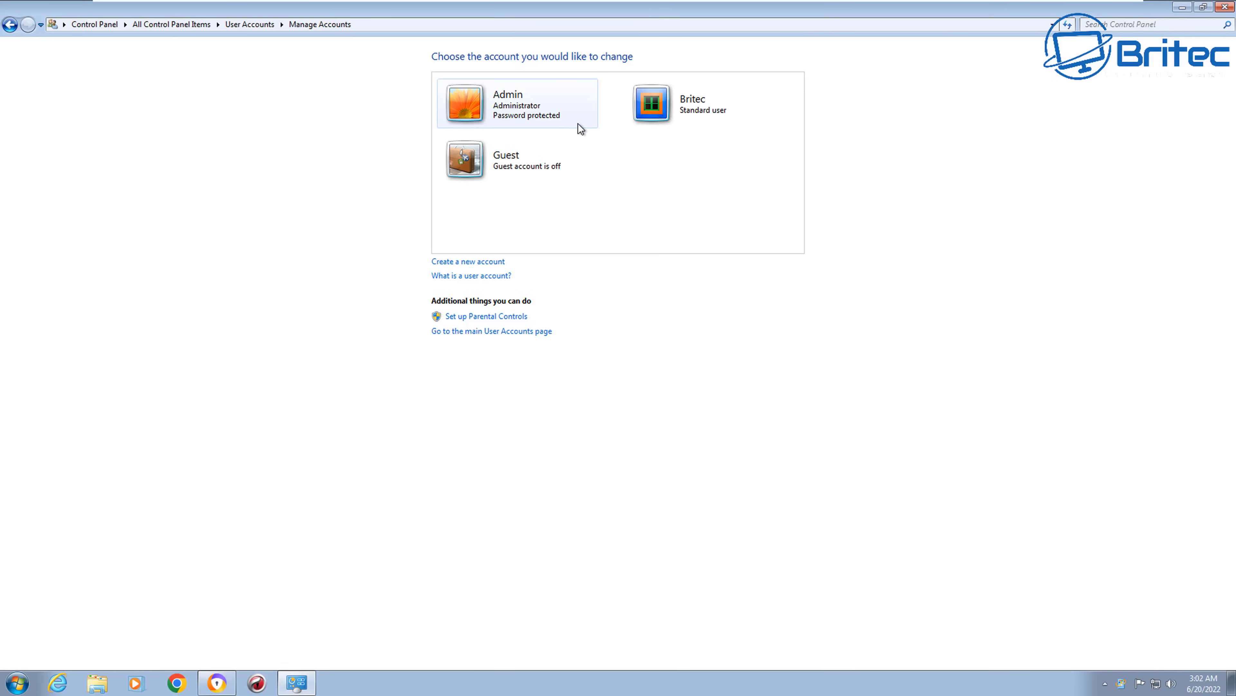
left_click(682, 104)
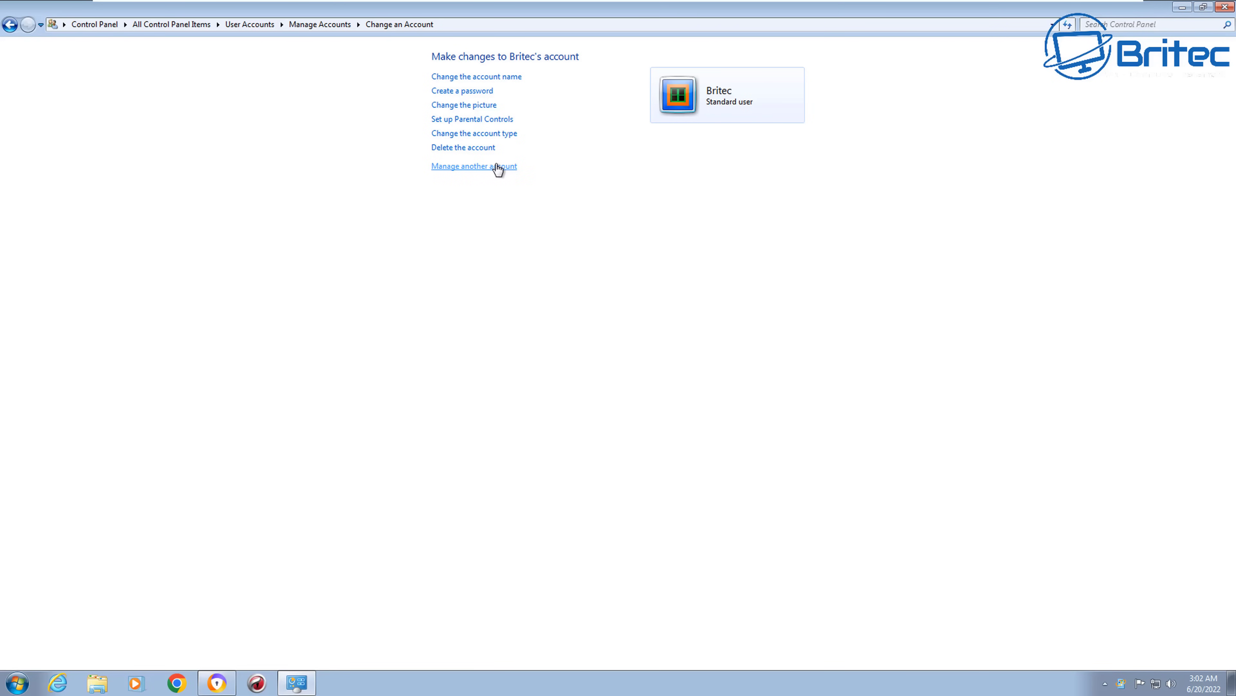
left_click(9, 25)
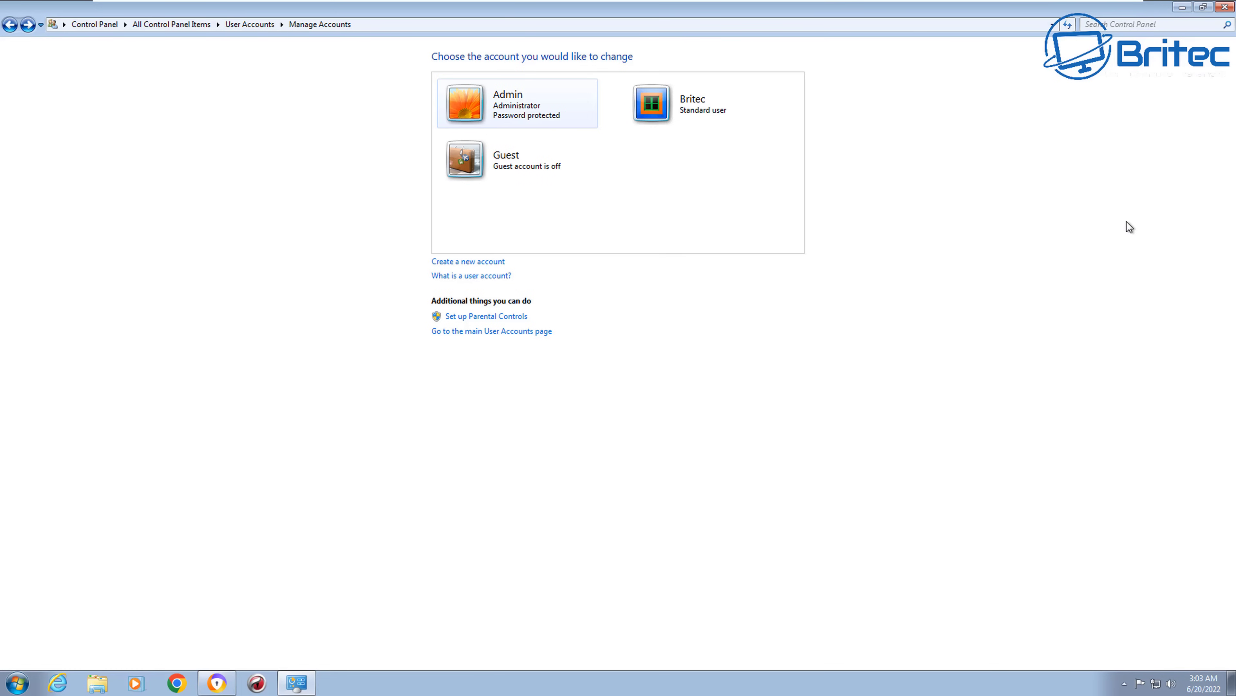
left_click(689, 111)
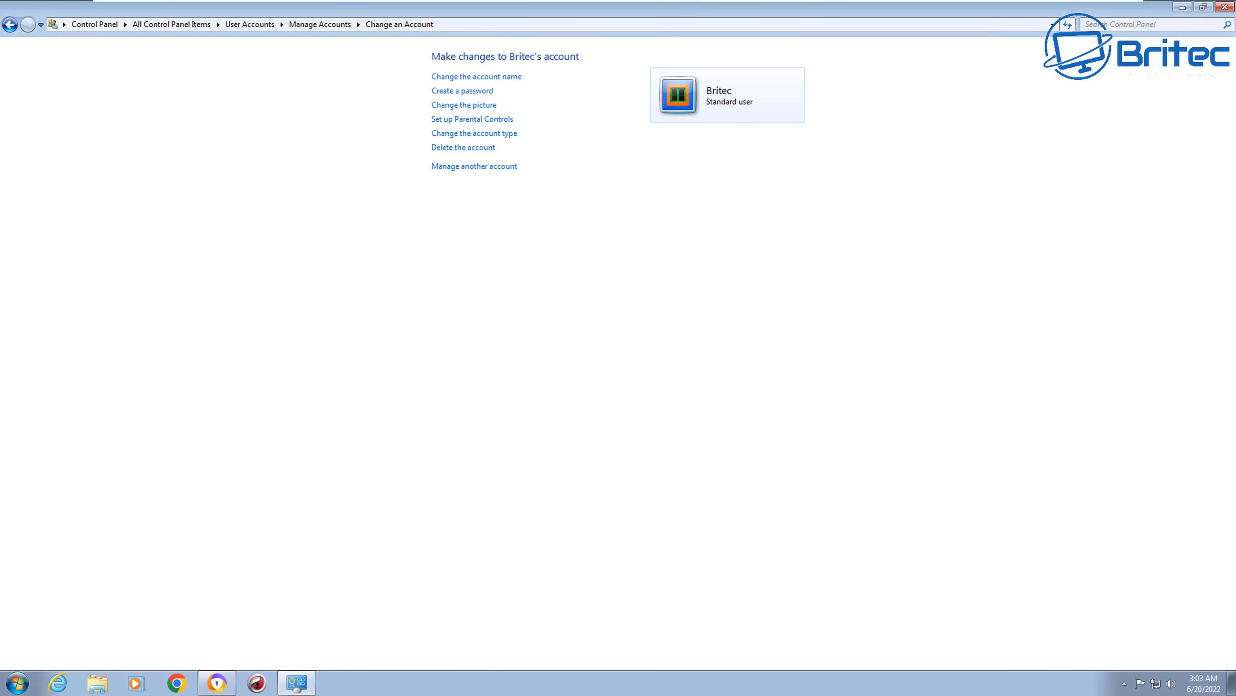
left_click(1225, 7)
Step: Switch user from the Start menu and sign in to the standard user account
left_click(19, 683)
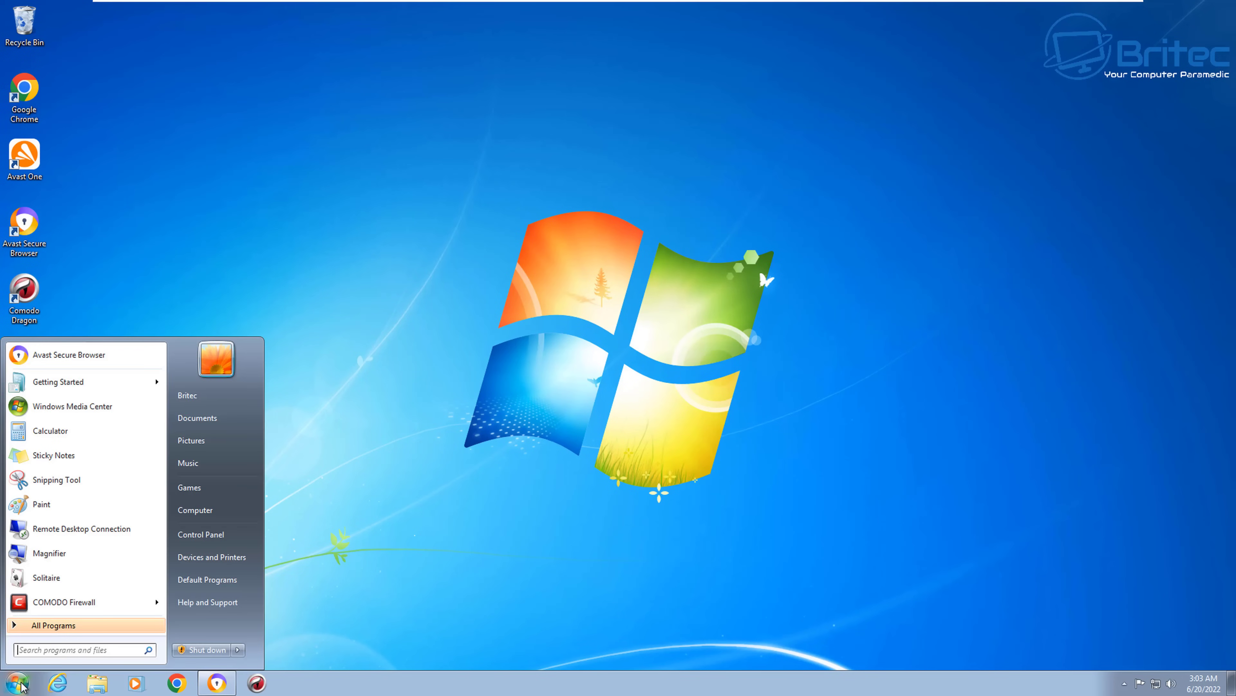
left_click(237, 650)
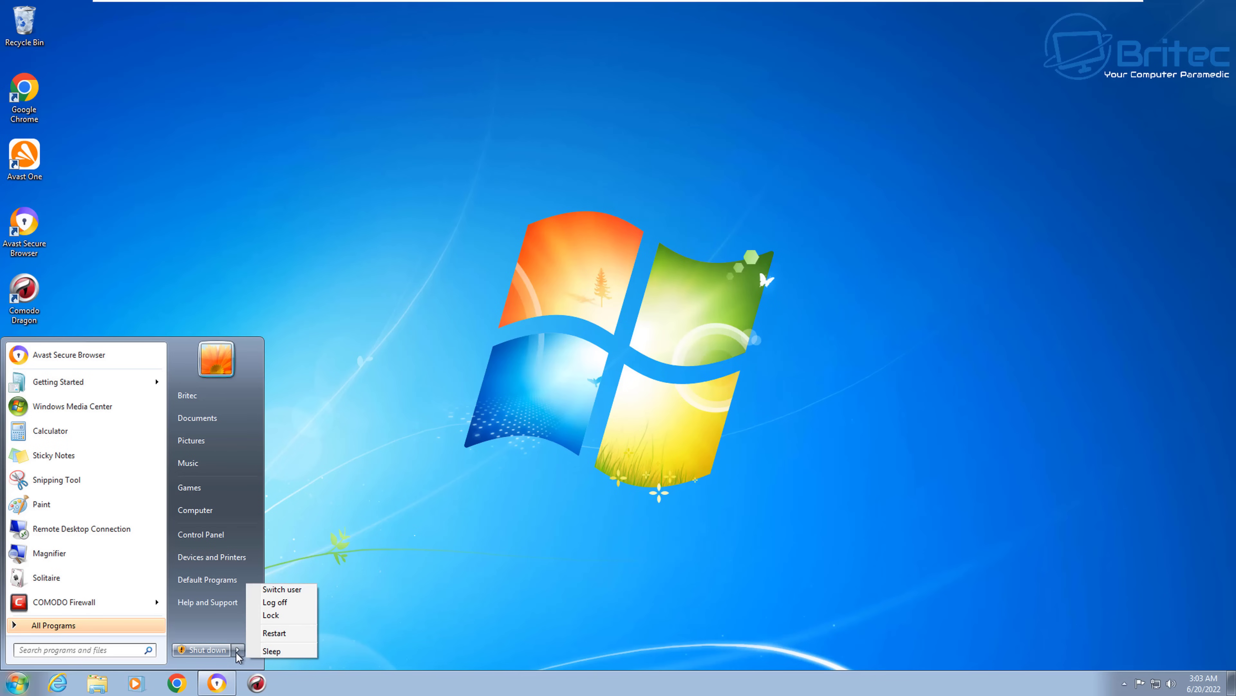
left_click(294, 591)
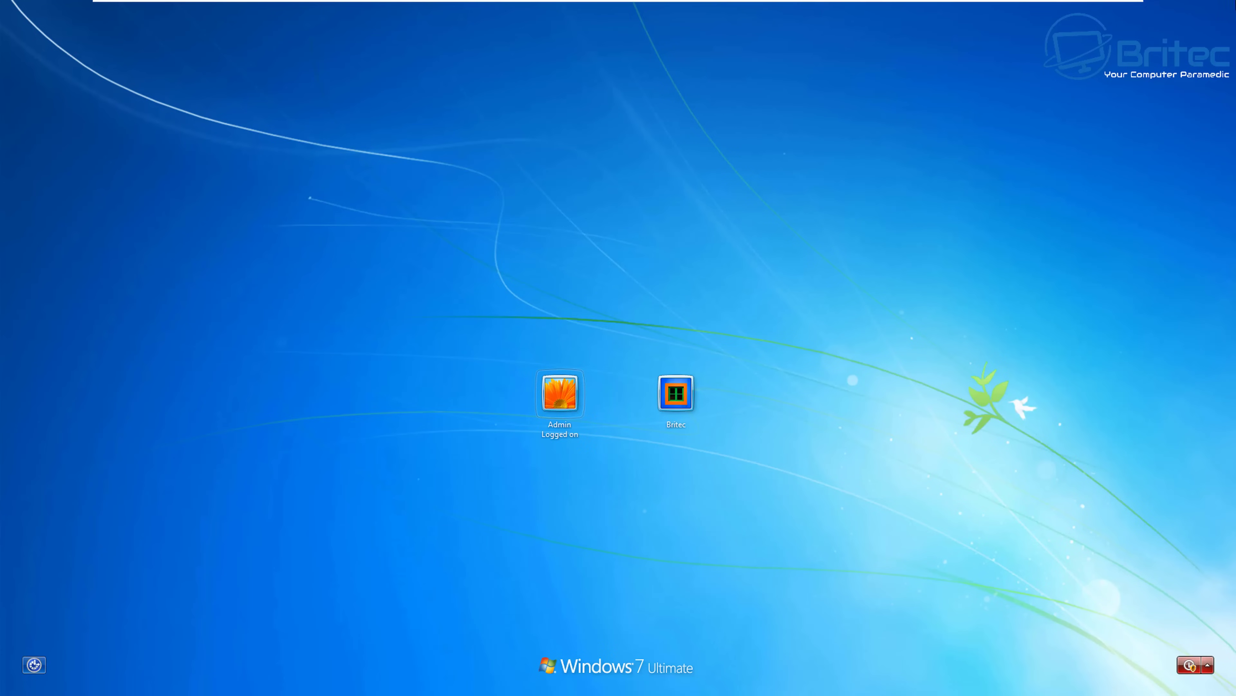
left_click(674, 400)
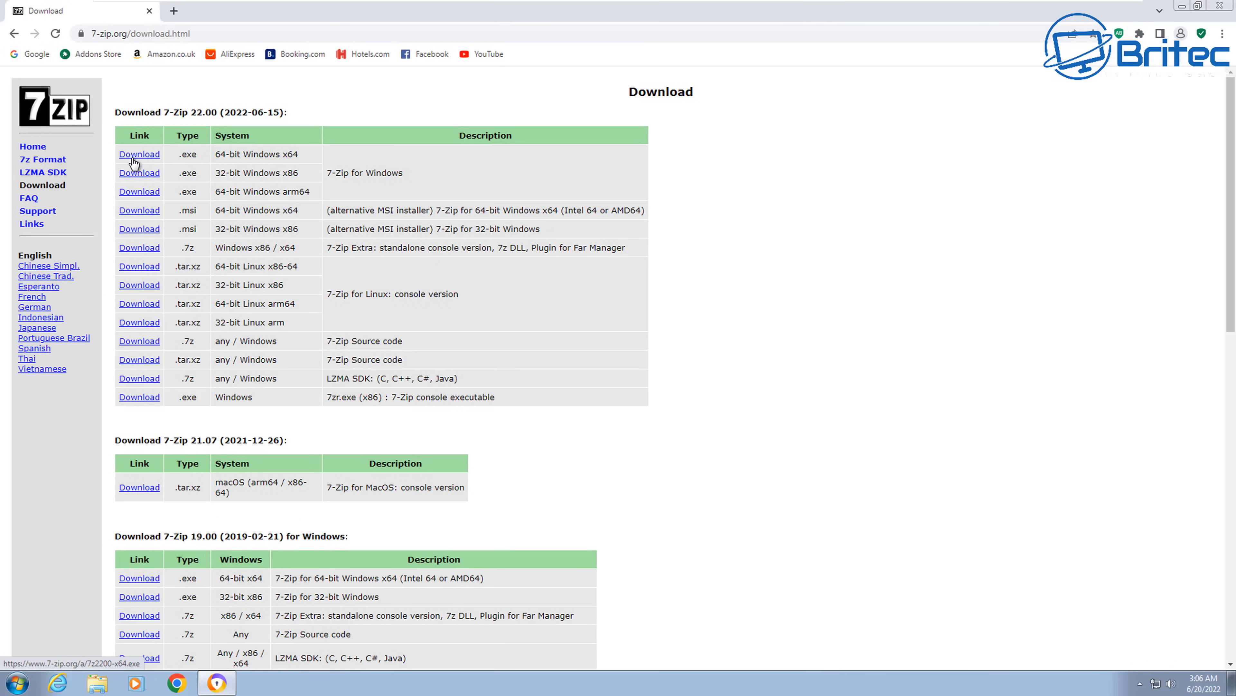
Step: Download the 64-bit 7z2200-x64.exe installer, launch it from the download shelf, and minimize the browser
left_click(132, 161)
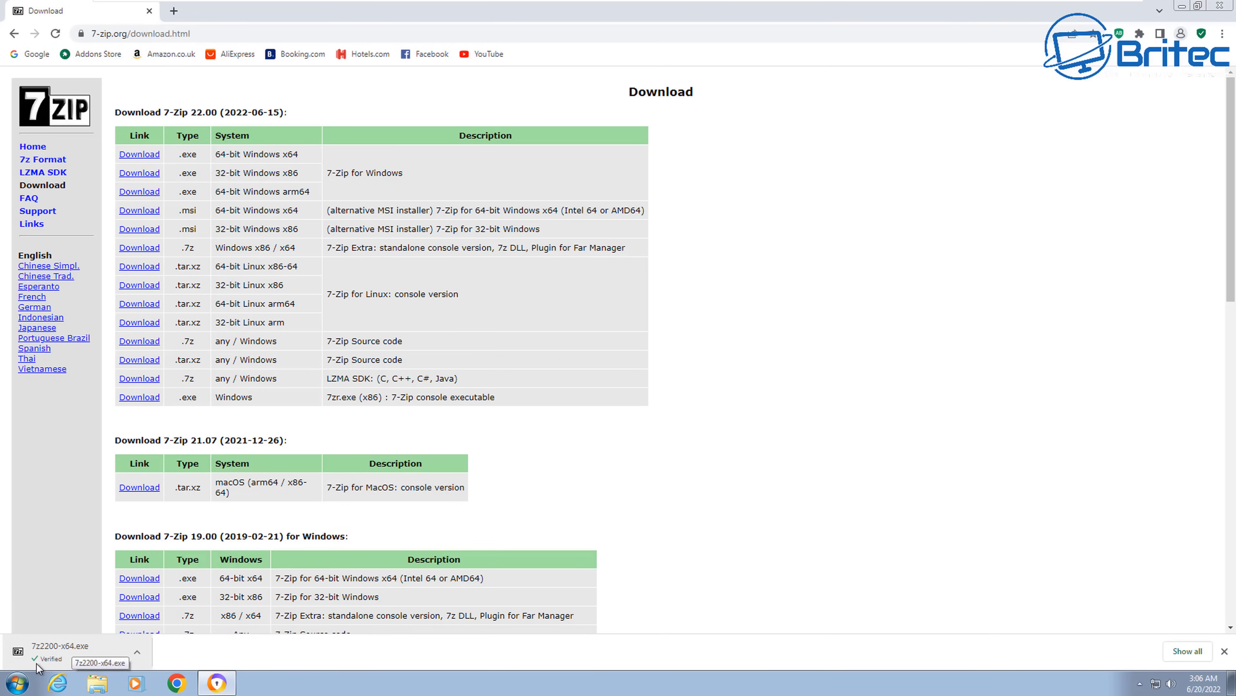
left_click(52, 665)
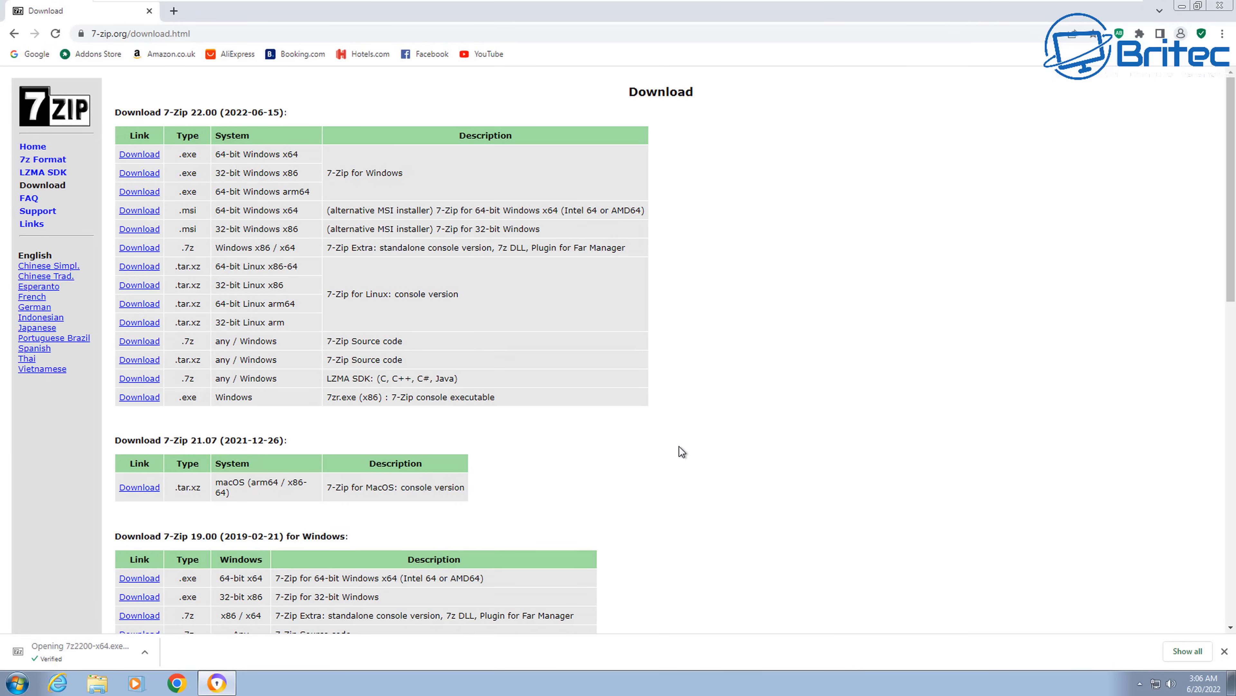
left_click(1182, 6)
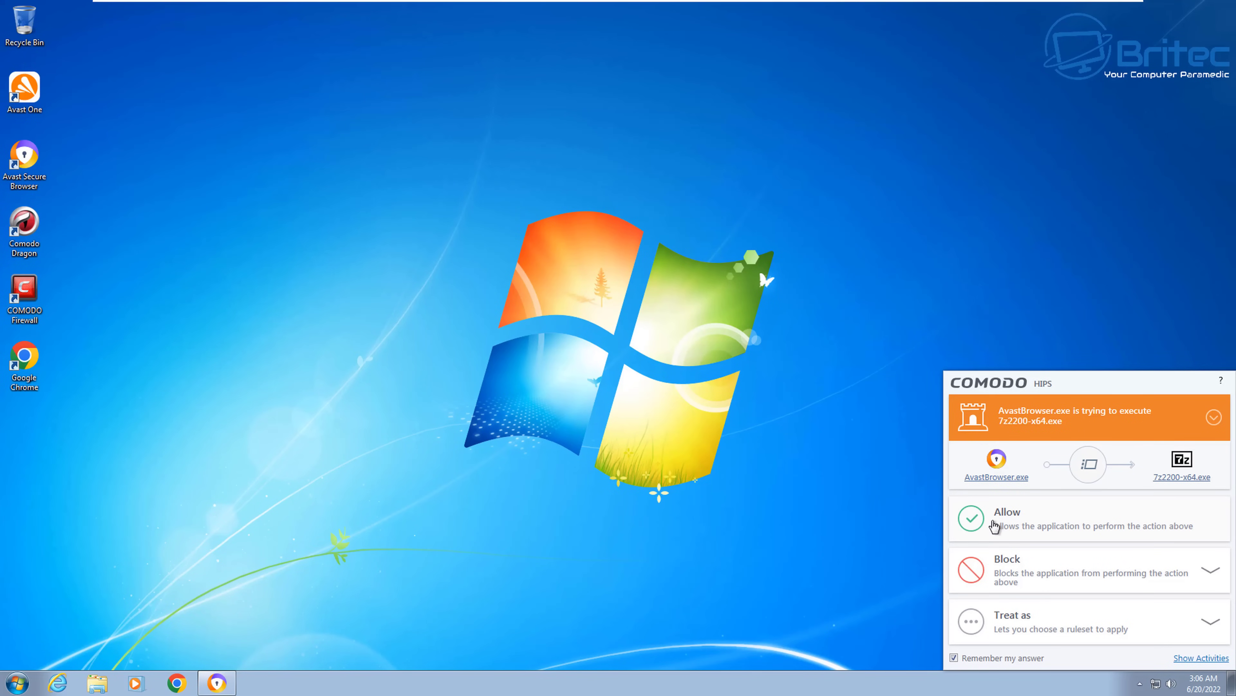
Step: Let Comodo run the installer, approve it with the administrator password, and install to C:\Program Files\7-Zip\
left_click(1024, 527)
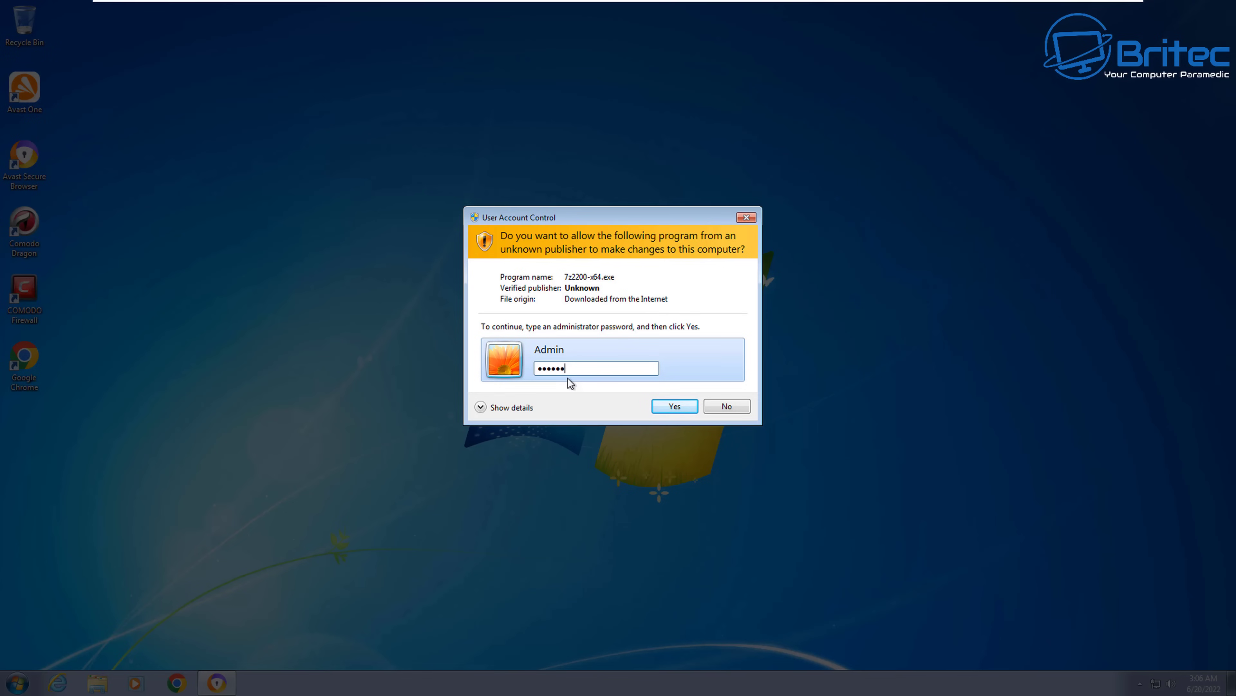
key("Return")
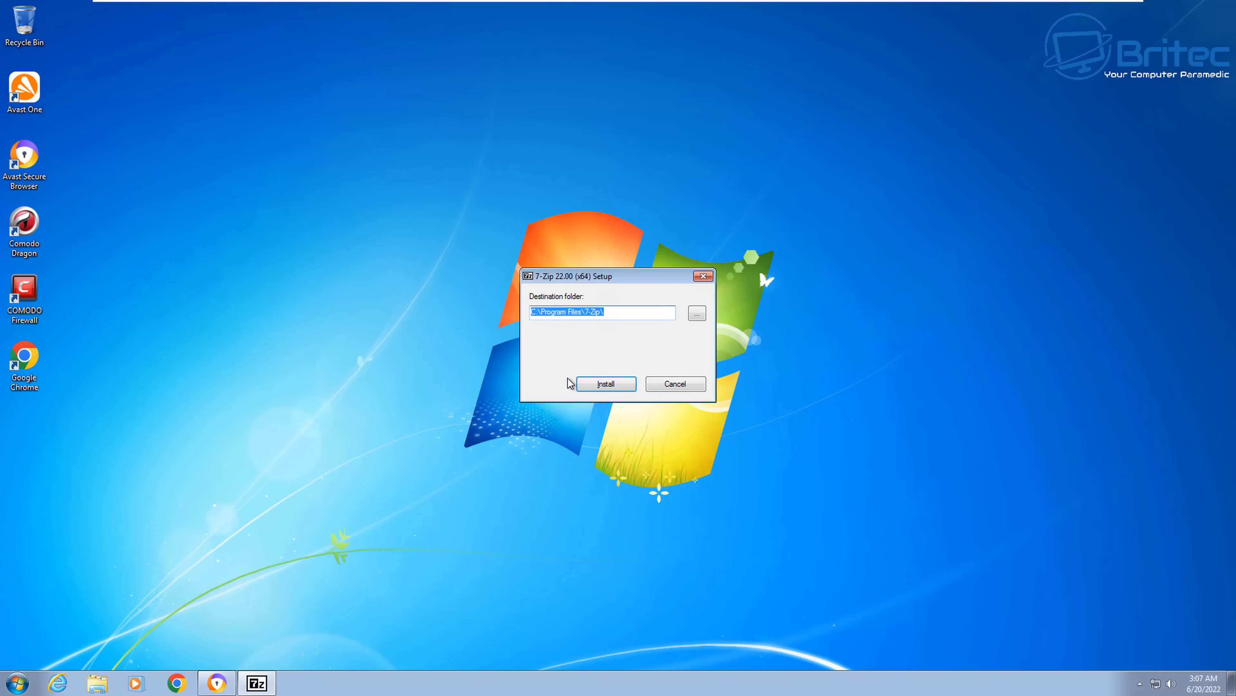
left_click(595, 389)
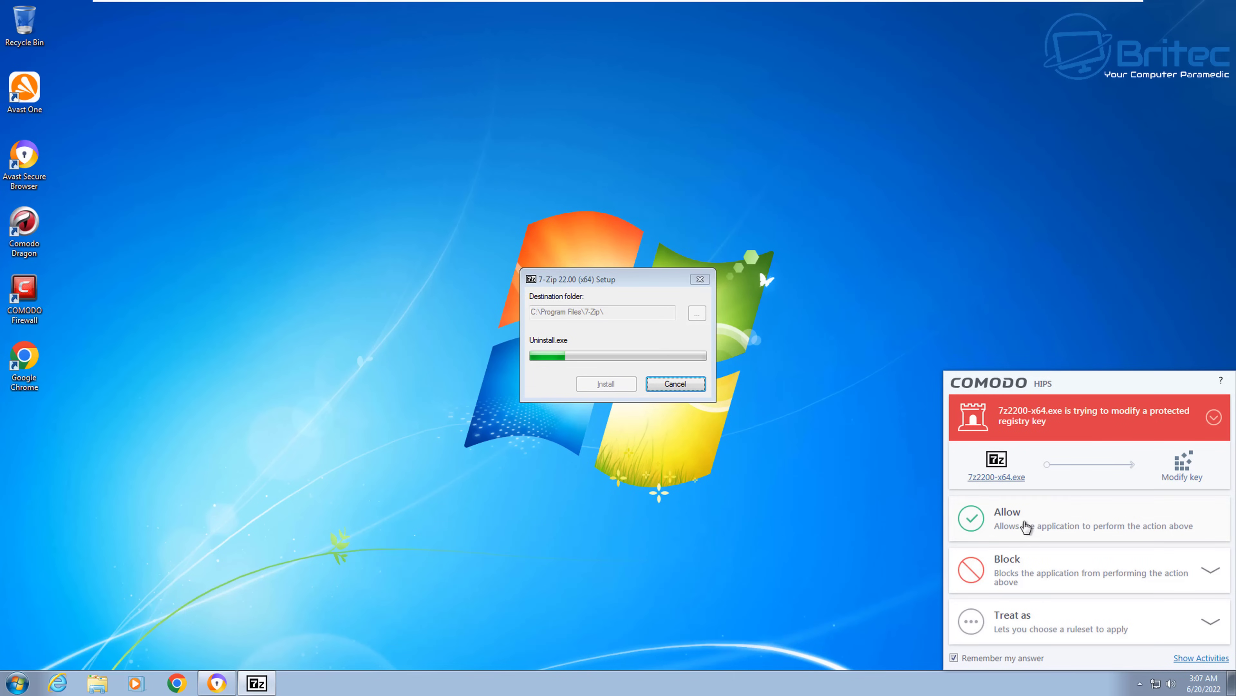
Step: Allow Comodo's registry-key, new-file and explorer.exe prompts, then close the finished 7-Zip setup
left_click(1026, 527)
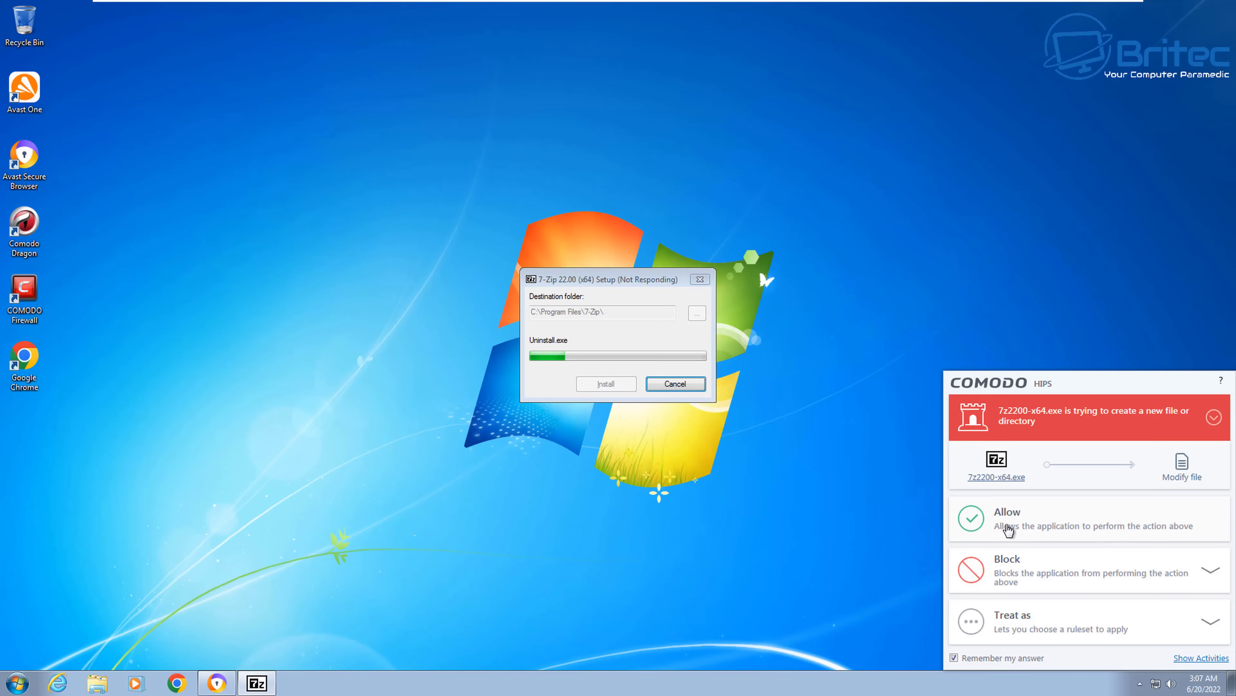
left_click(1026, 528)
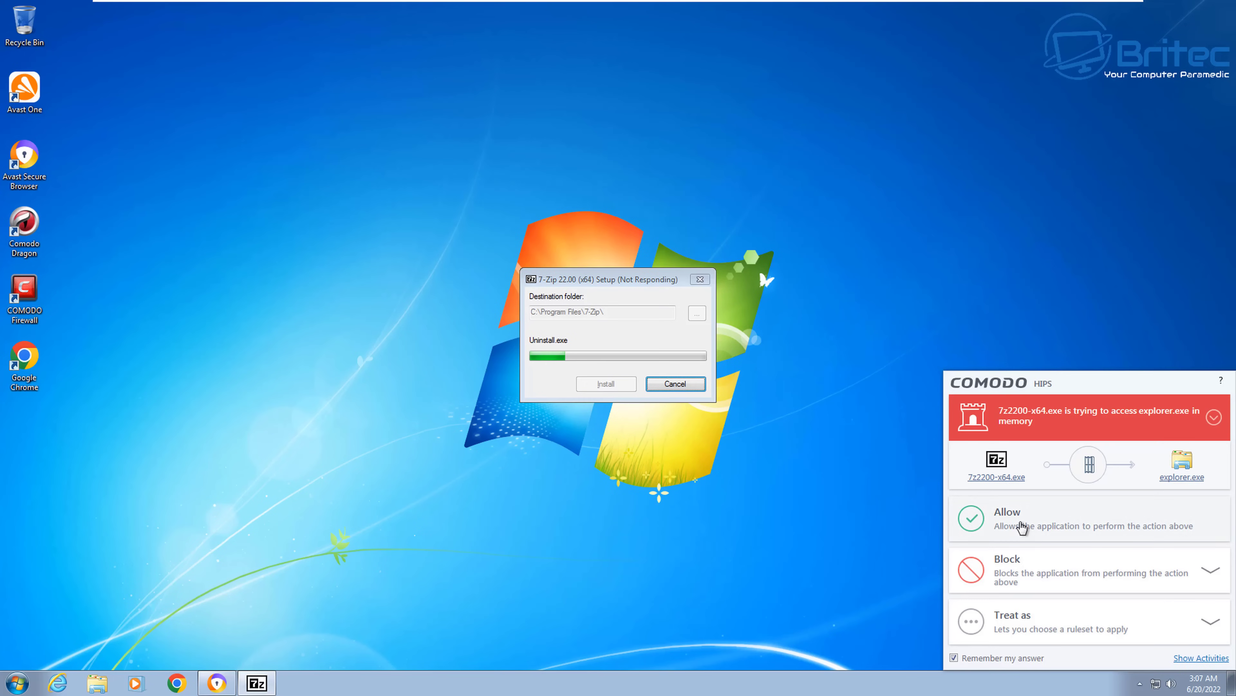
left_click(1018, 527)
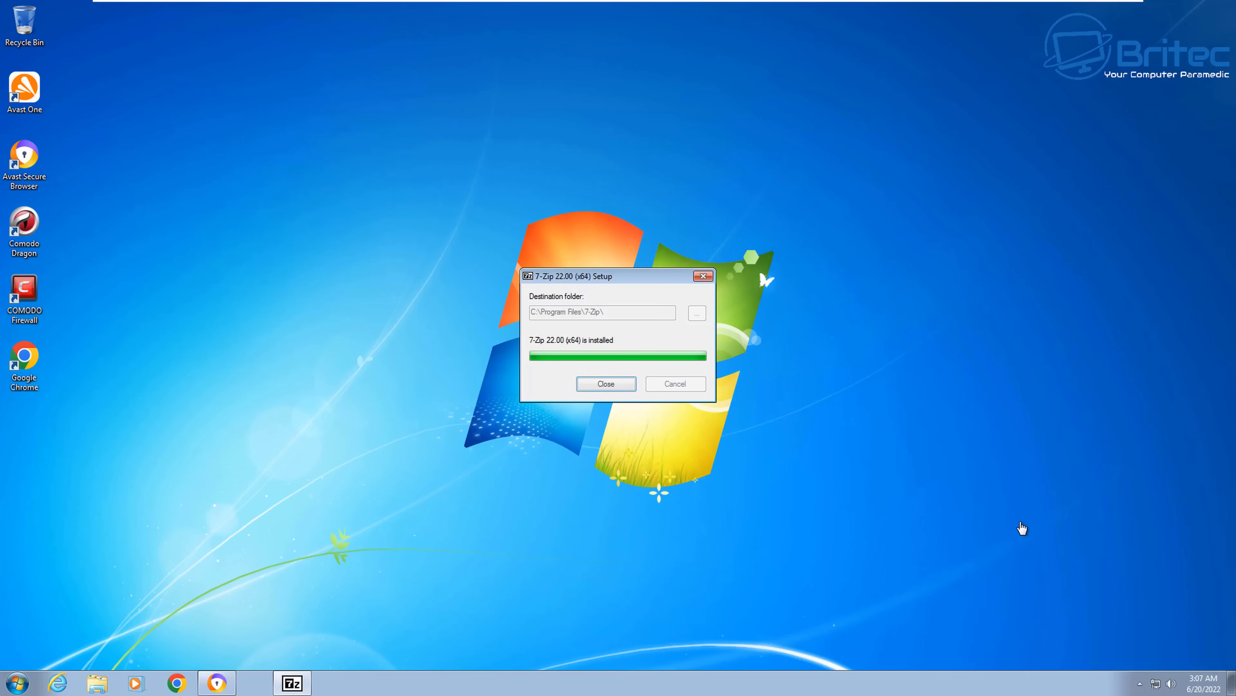
left_click(605, 384)
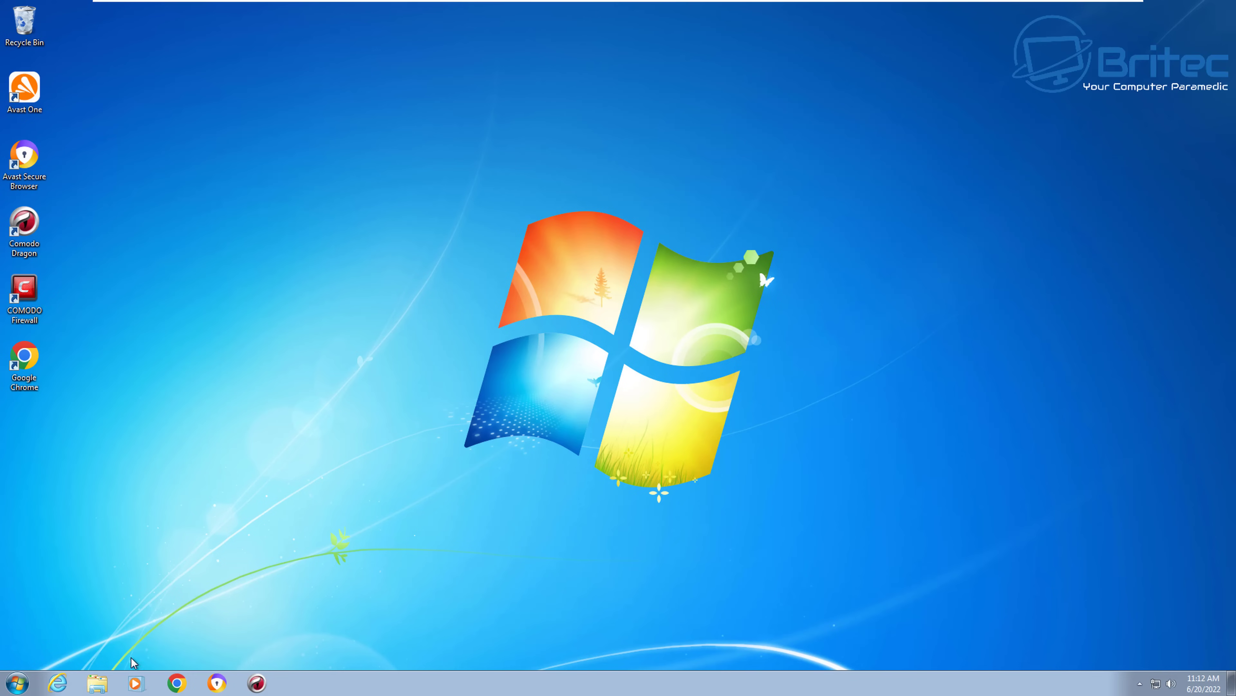
Step: Find UAC settings via a 'ua' Start search, raise the slider to Always notify, and confirm
left_click(19, 684)
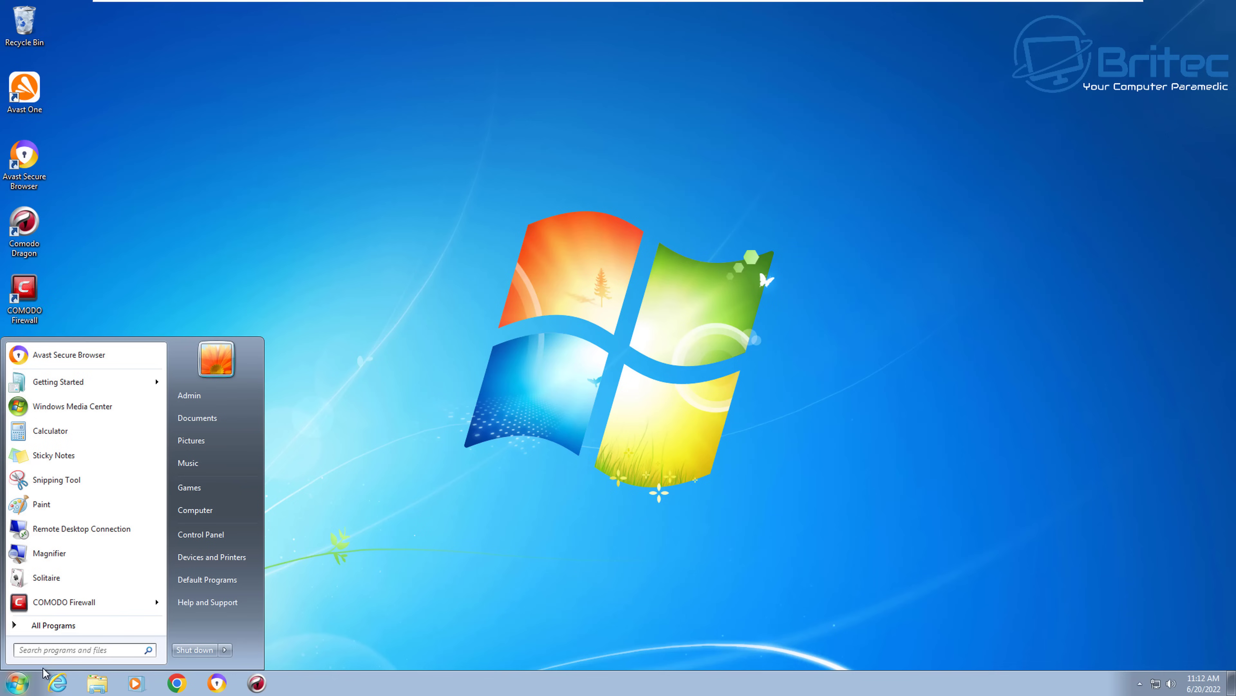
type("uac")
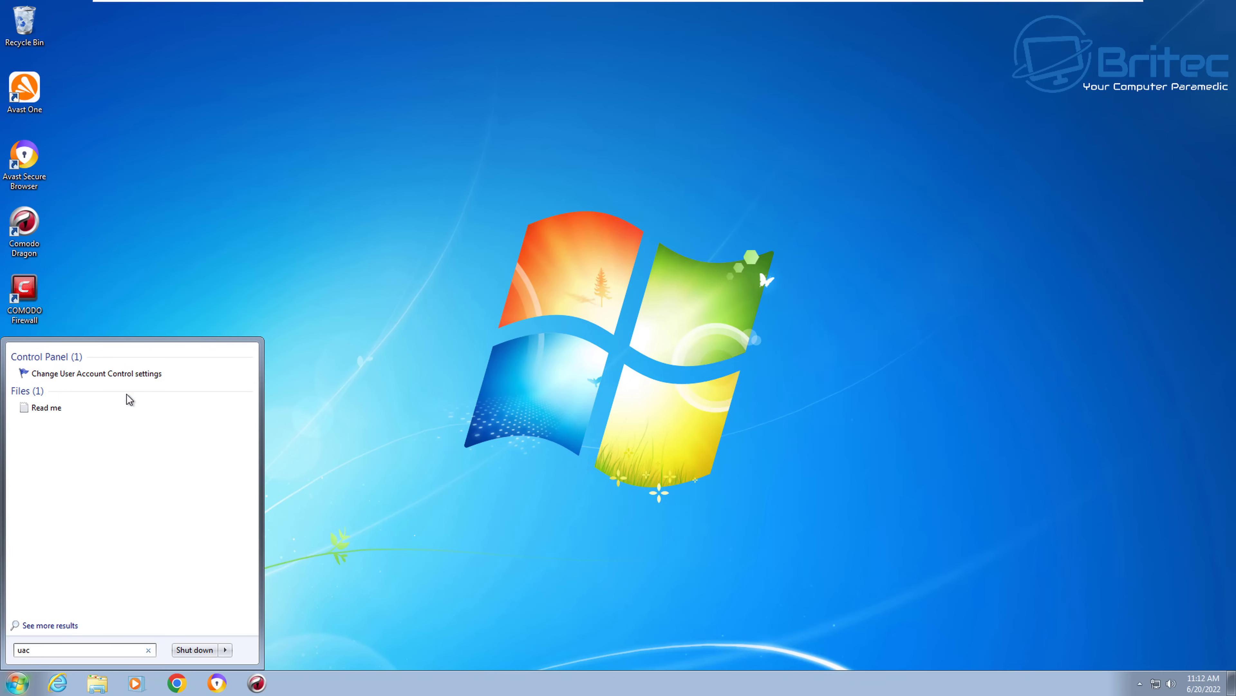
key("Escape")
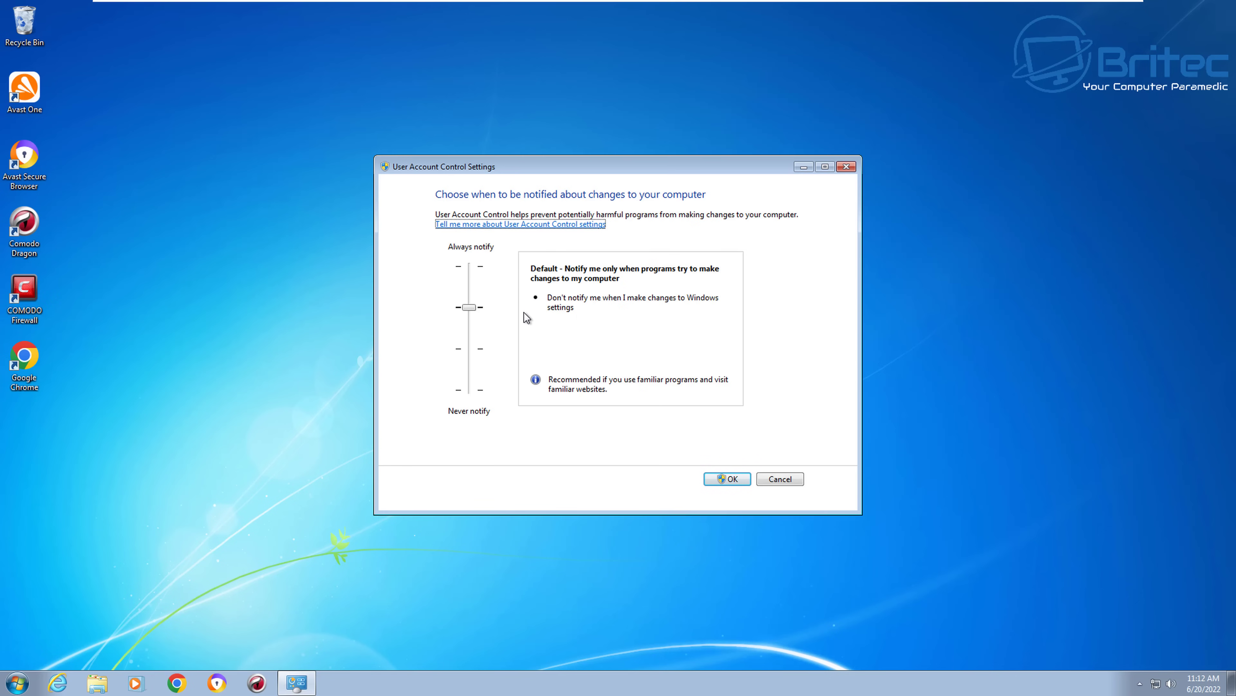
left_click_drag(469, 307, 473, 272)
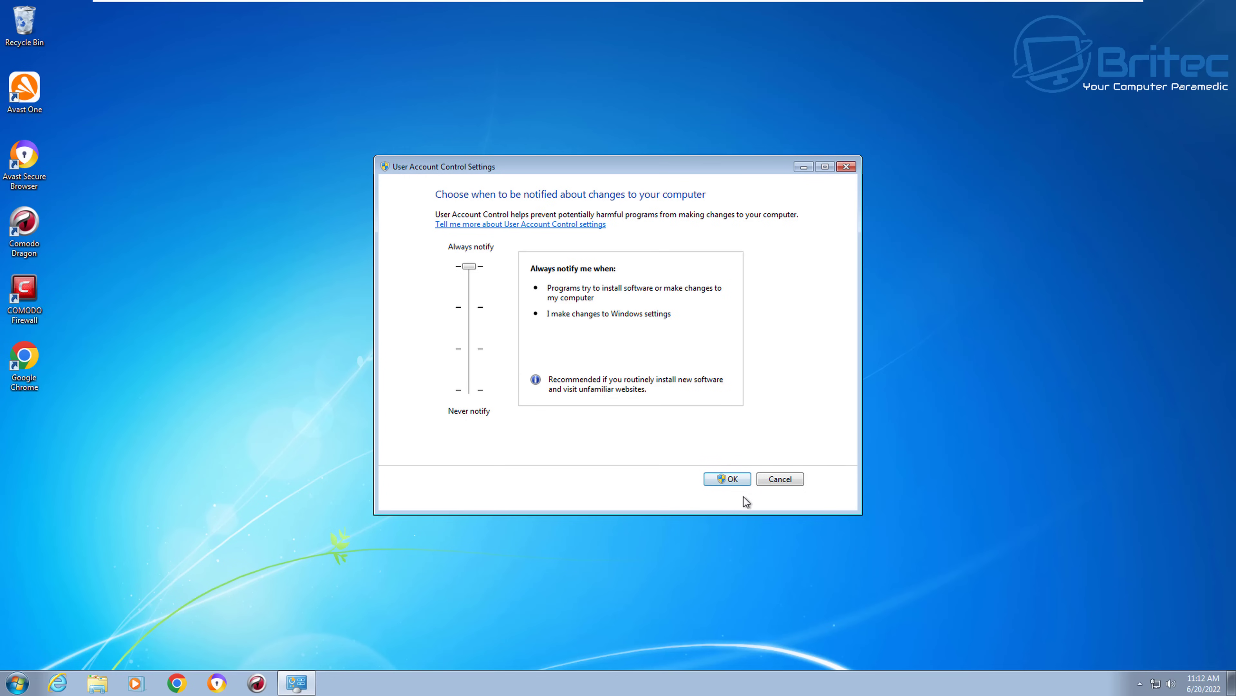
left_click(730, 479)
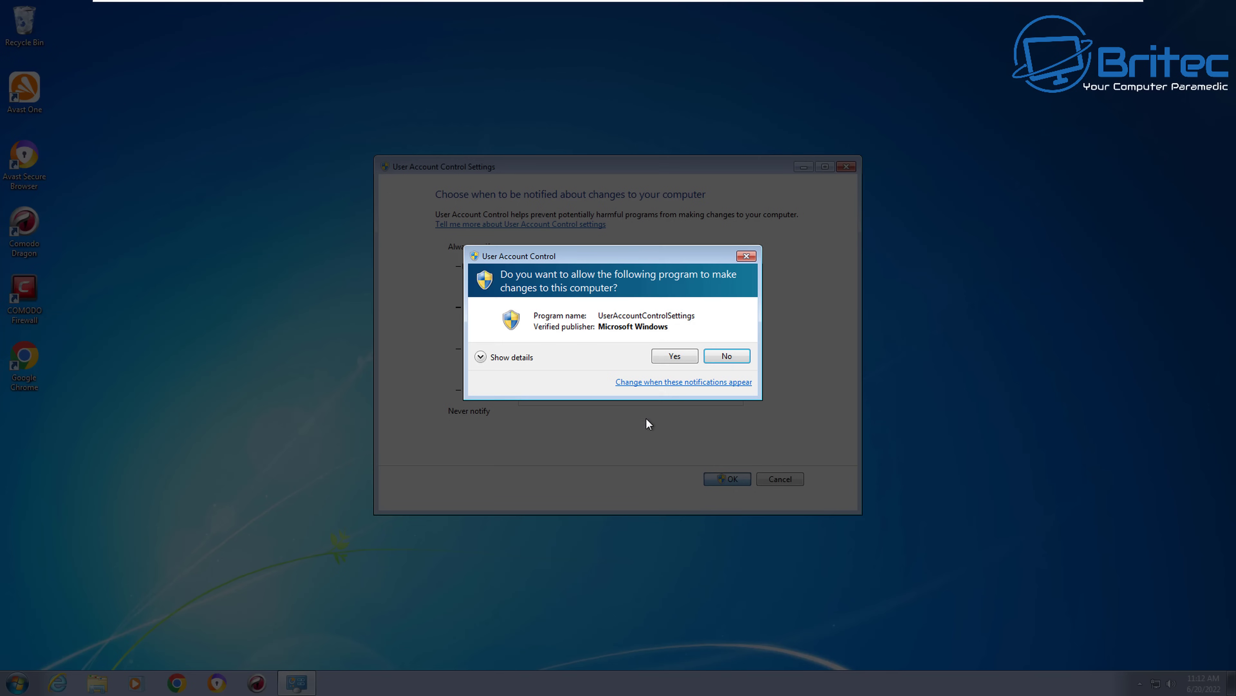
left_click(677, 354)
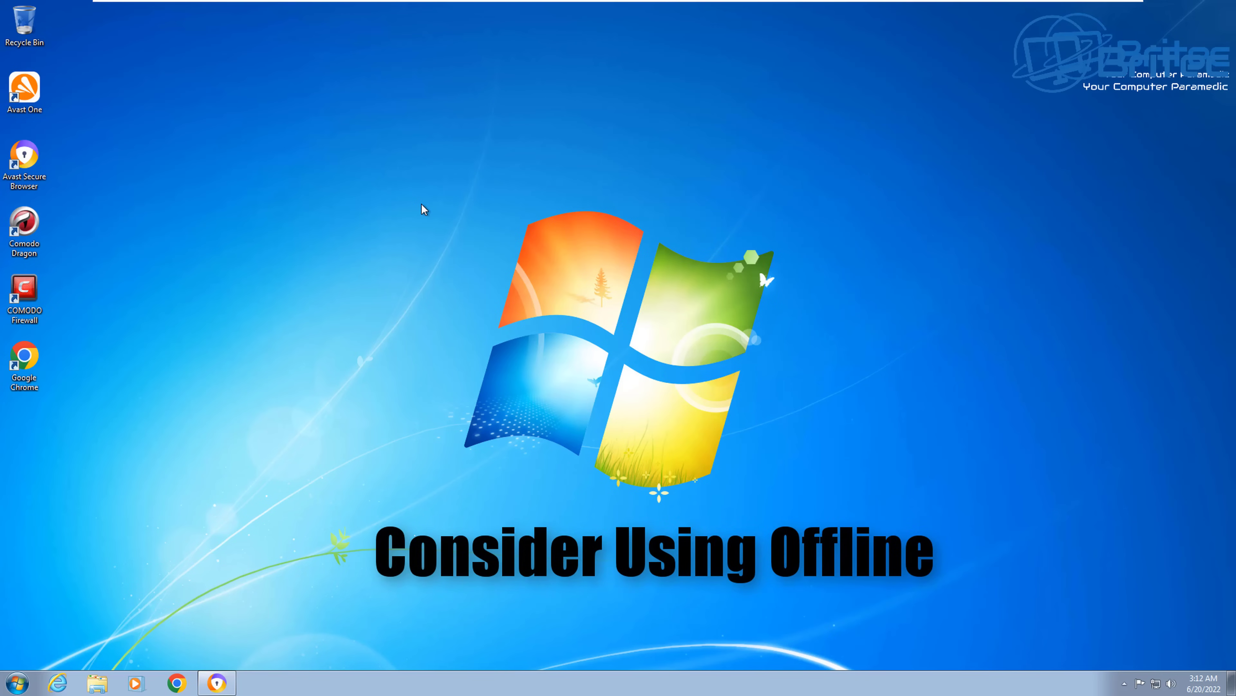
left_click(24, 358)
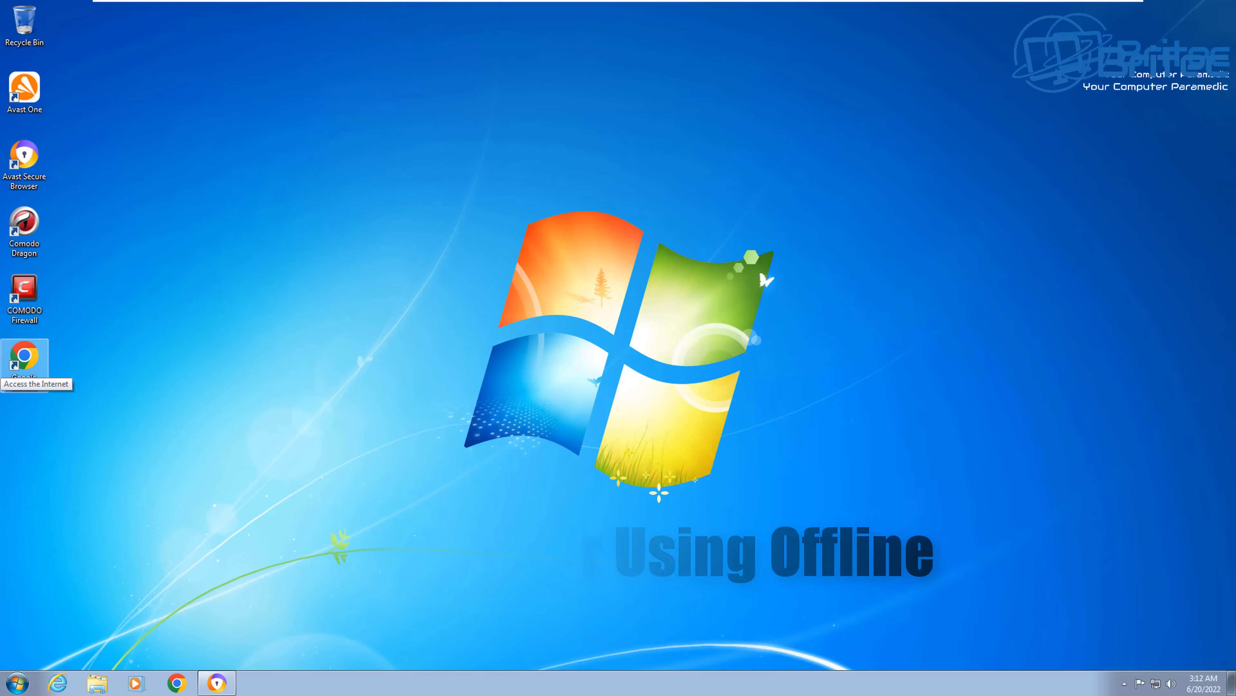
left_click(422, 205)
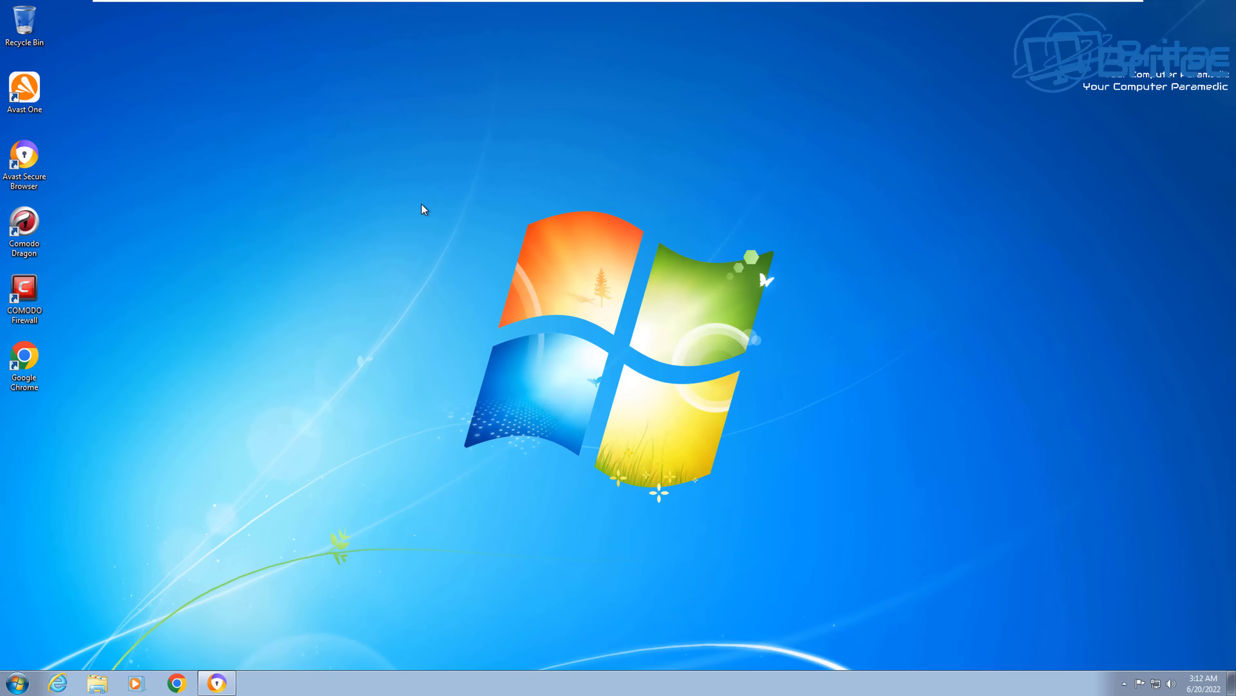